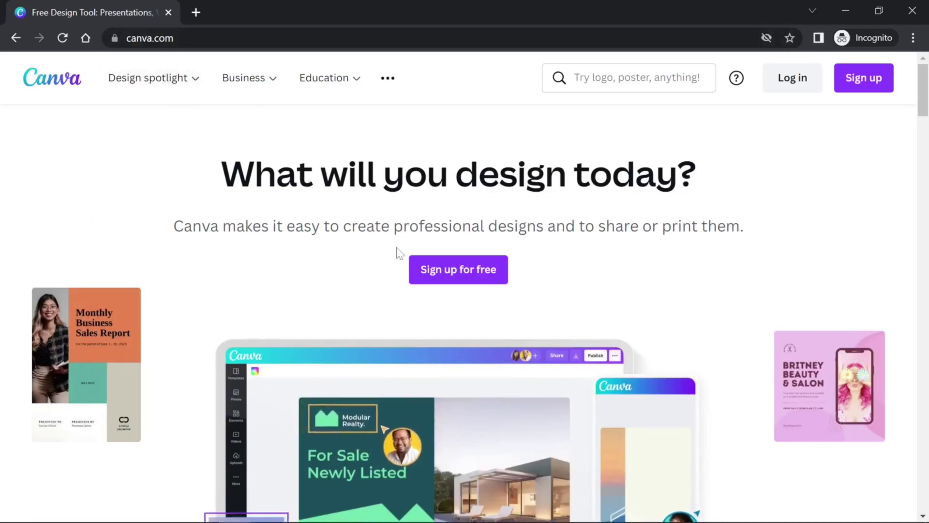
Dismiss the sign-up prompt and create a blank A4 design from a 'Resume' search
click(886, 75)
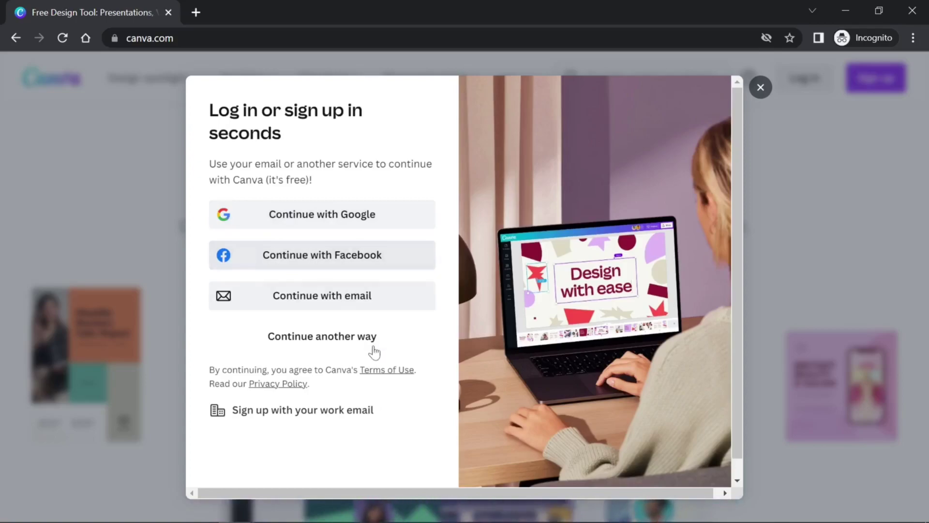
click(761, 89)
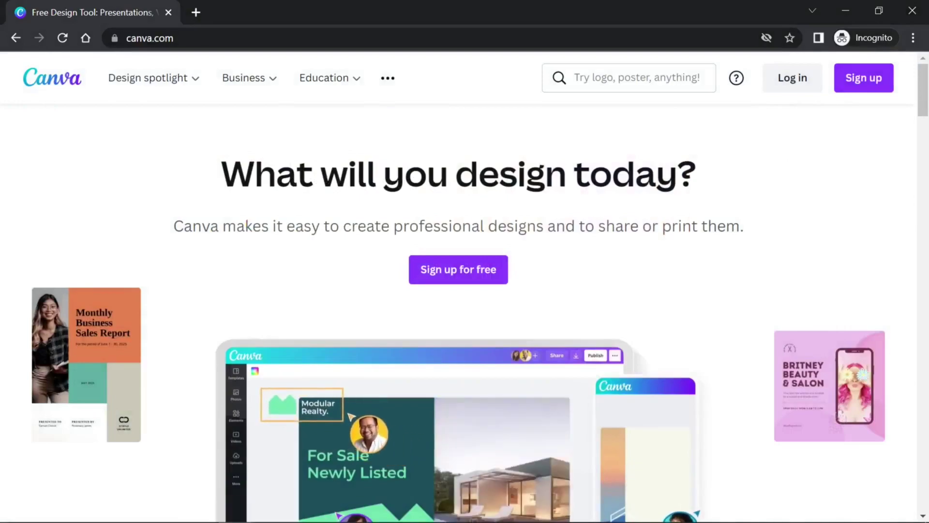
mouse_move(137, 81)
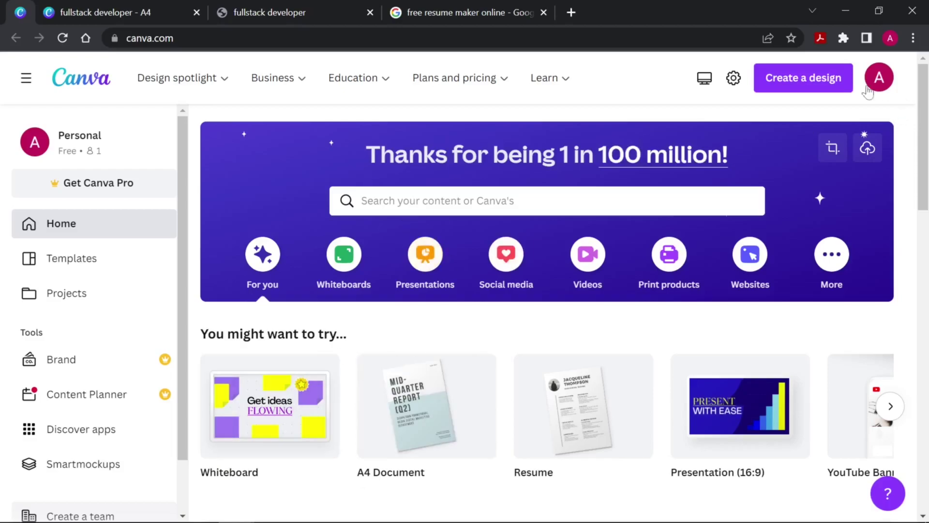
click(817, 78)
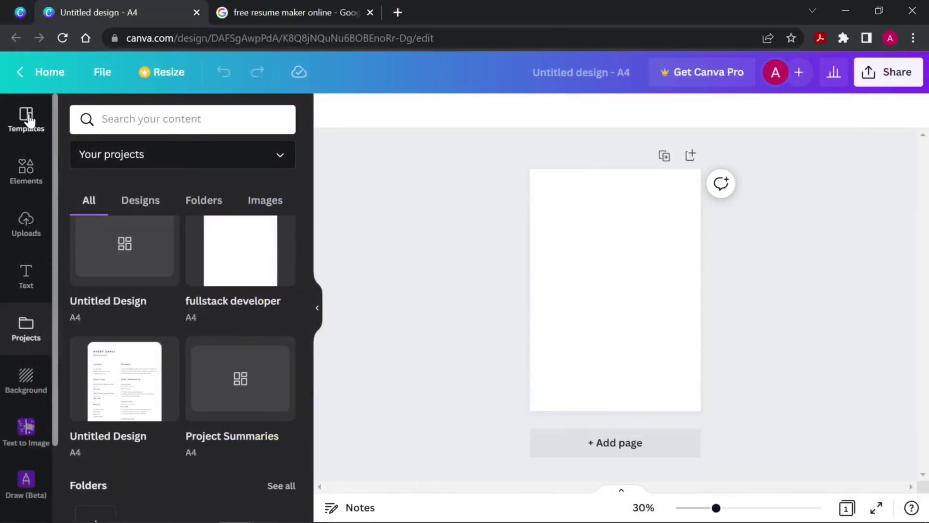
Browse the A4 resume templates in the Templates panel
click(26, 118)
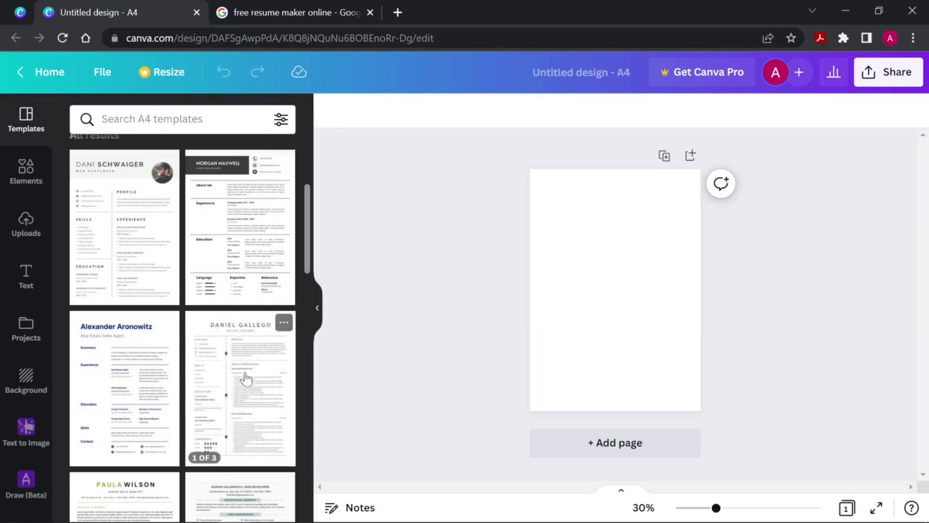
scroll(246, 375, down, 1)
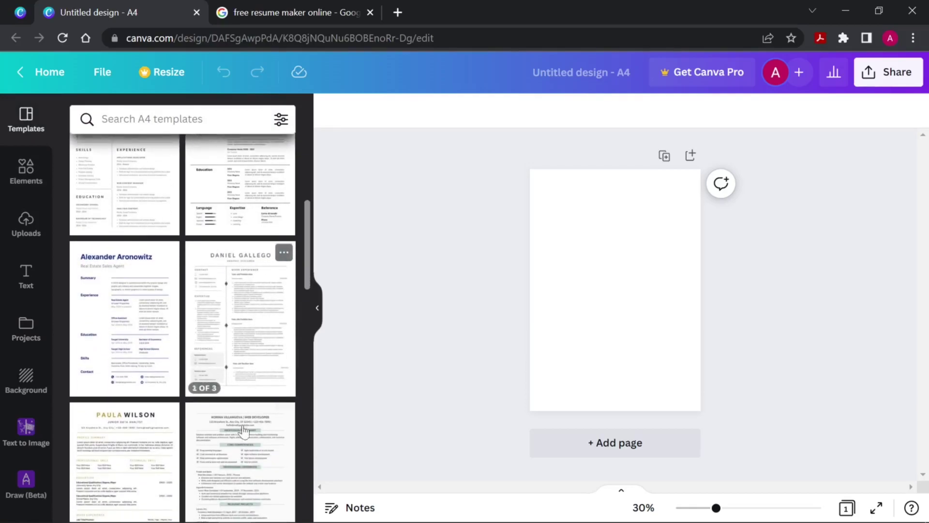
scroll(244, 435, down, 3)
scroll(242, 426, down, 2)
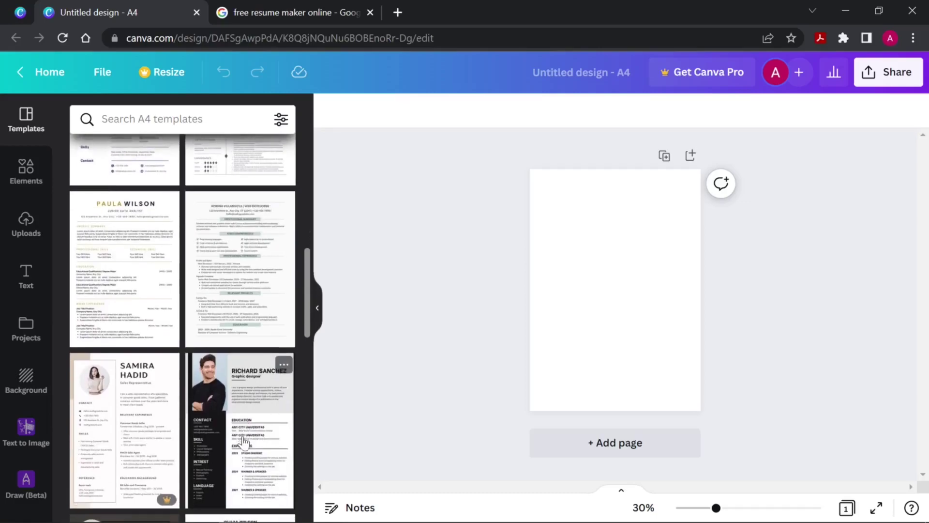
scroll(145, 407, down, 2)
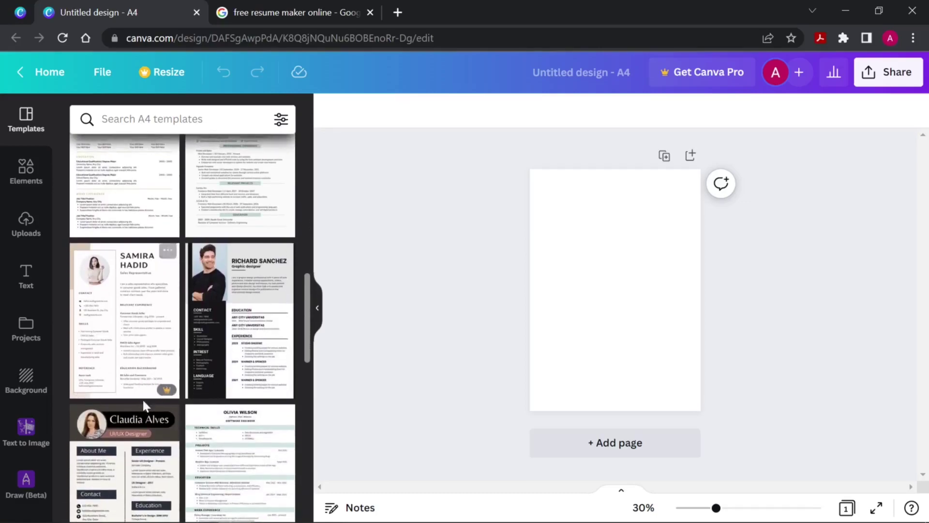
Try the premium sales-representative template, close the Pro upgrade offer, and keep browsing free templates
click(126, 312)
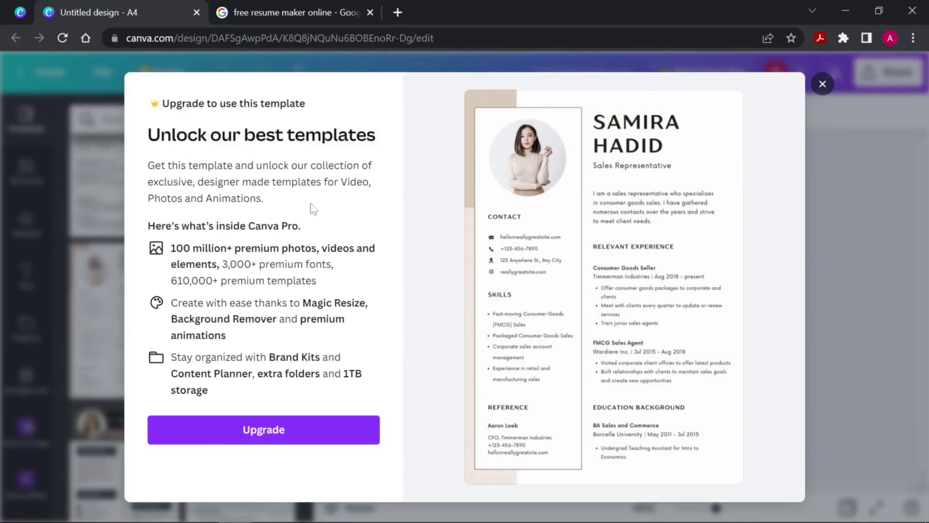
click(822, 85)
scroll(202, 312, down, 3)
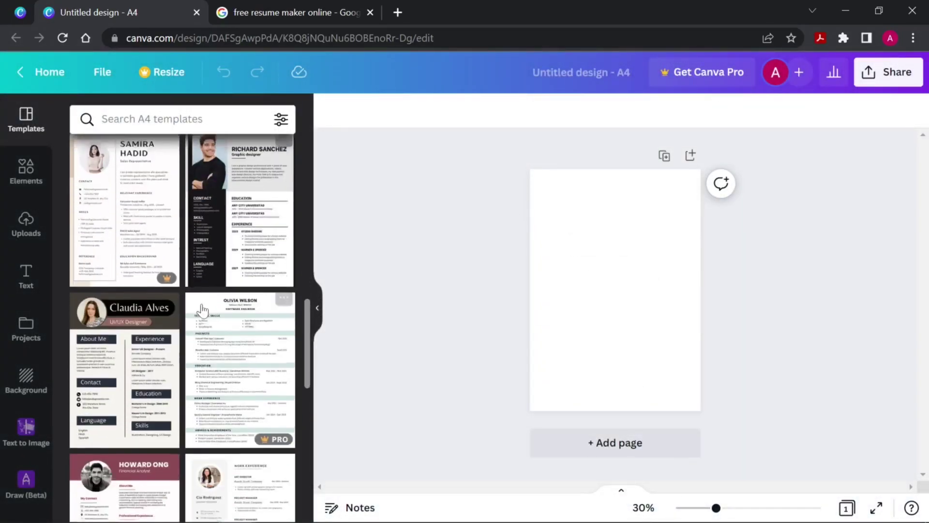
scroll(202, 310, down, 10)
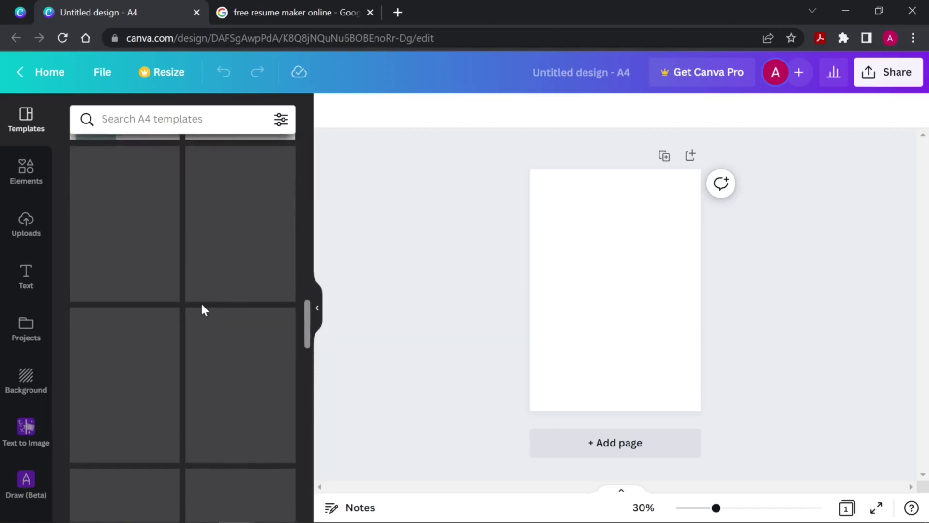
scroll(146, 366, up, 3)
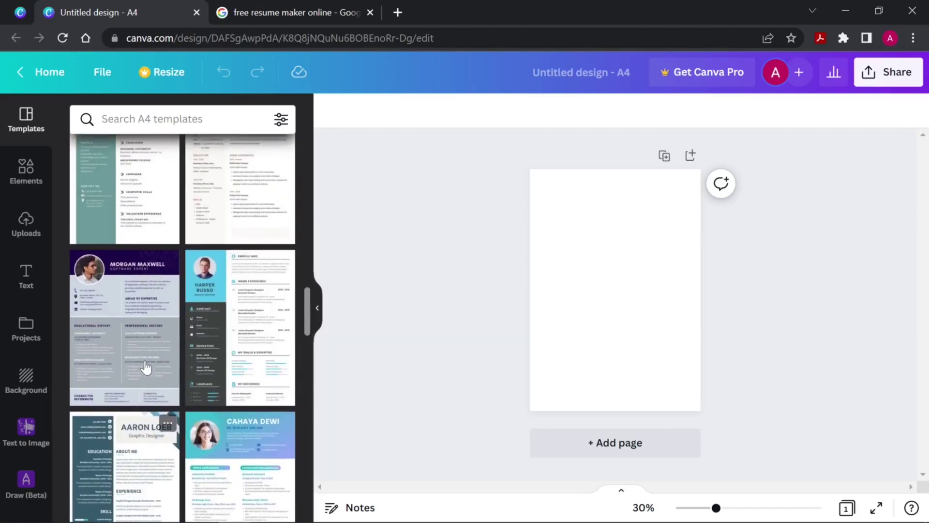
scroll(146, 366, up, 2)
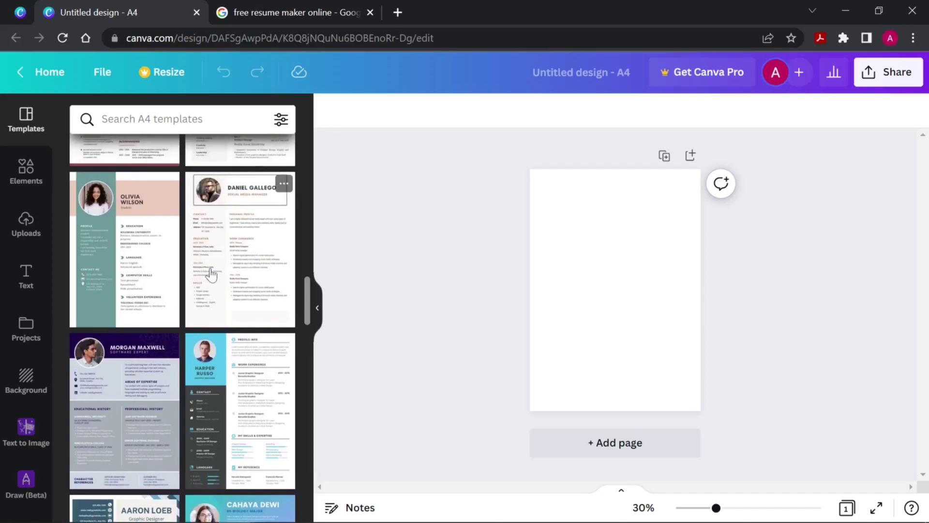
Apply the light-blue photo resume template to page 1, zoom in, and add a blank Page 2
click(236, 441)
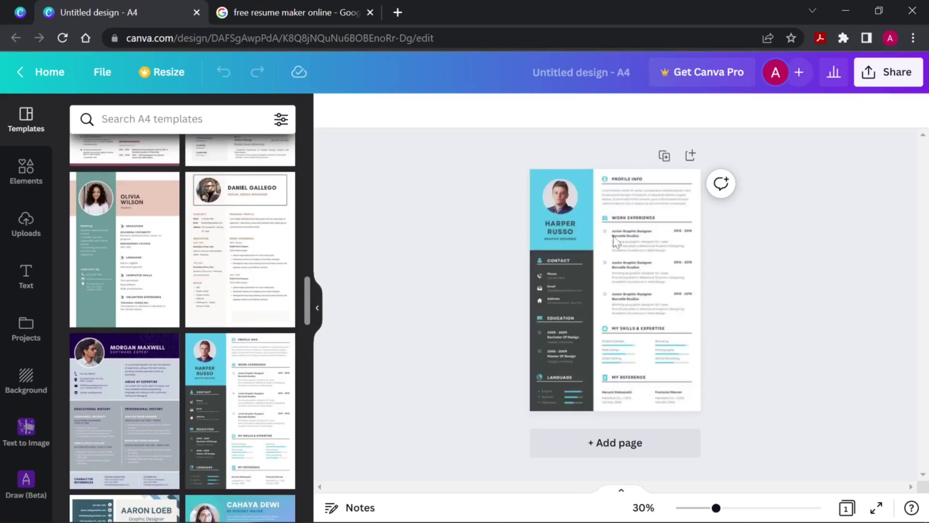
drag(716, 508, 741, 512)
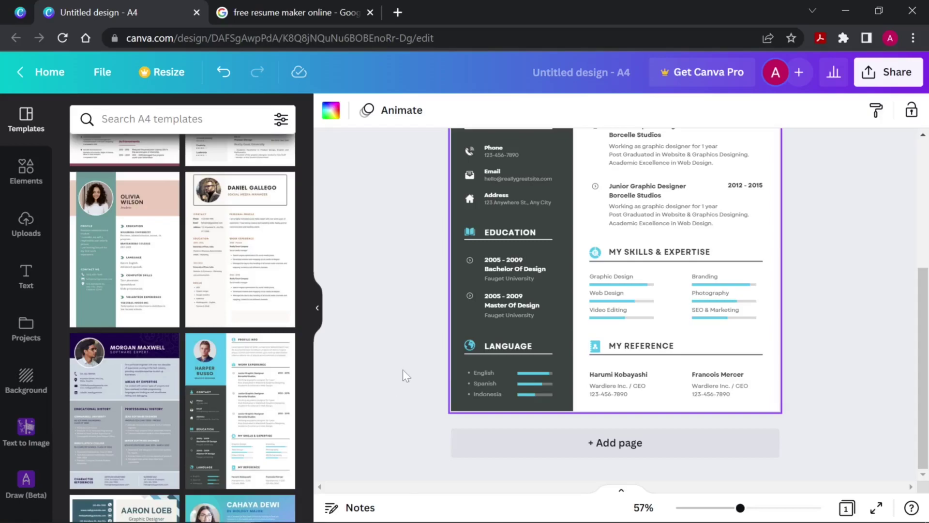
click(602, 446)
scroll(516, 297, up, 5)
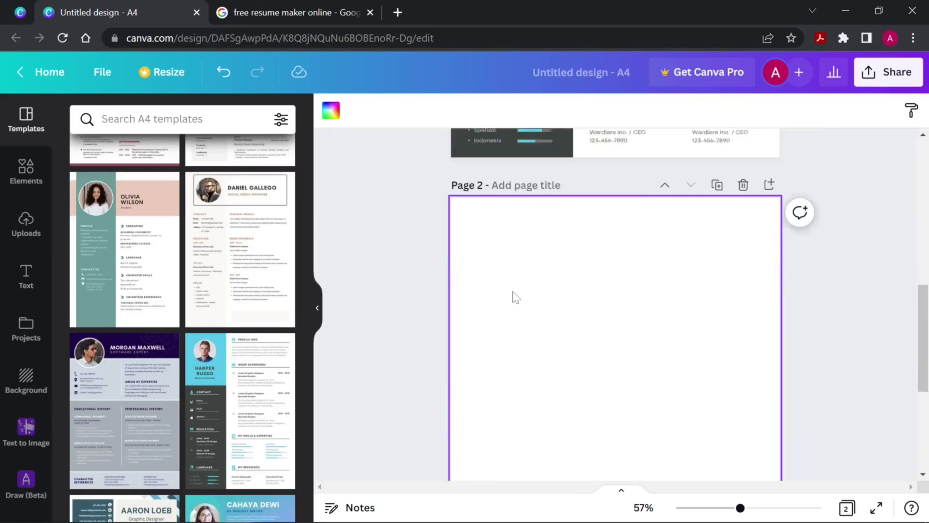
scroll(514, 296, up, 10)
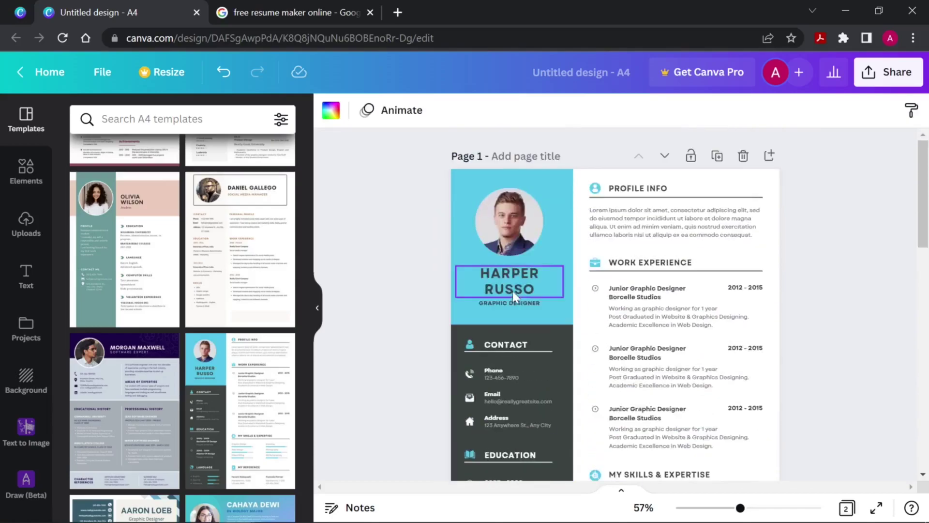
click(548, 204)
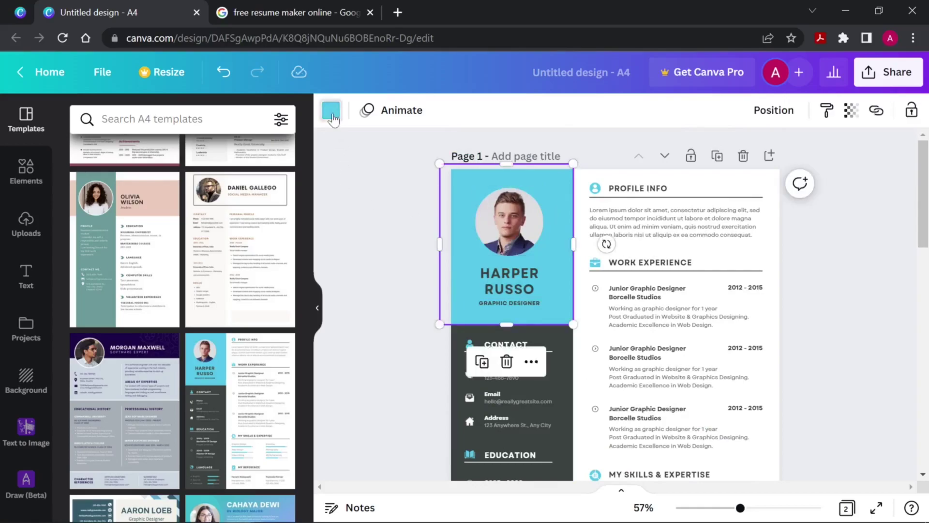
click(331, 110)
scroll(237, 376, down, 3)
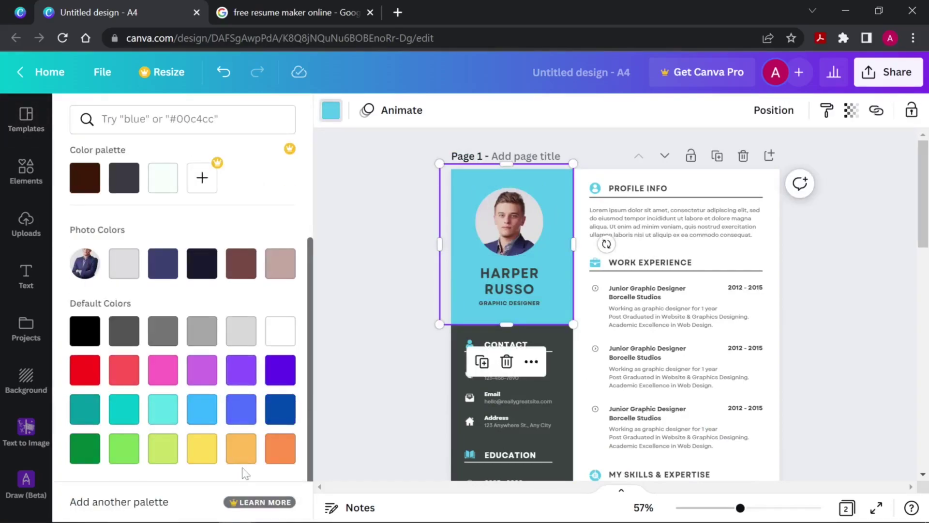
click(244, 450)
key(Escape)
click(559, 384)
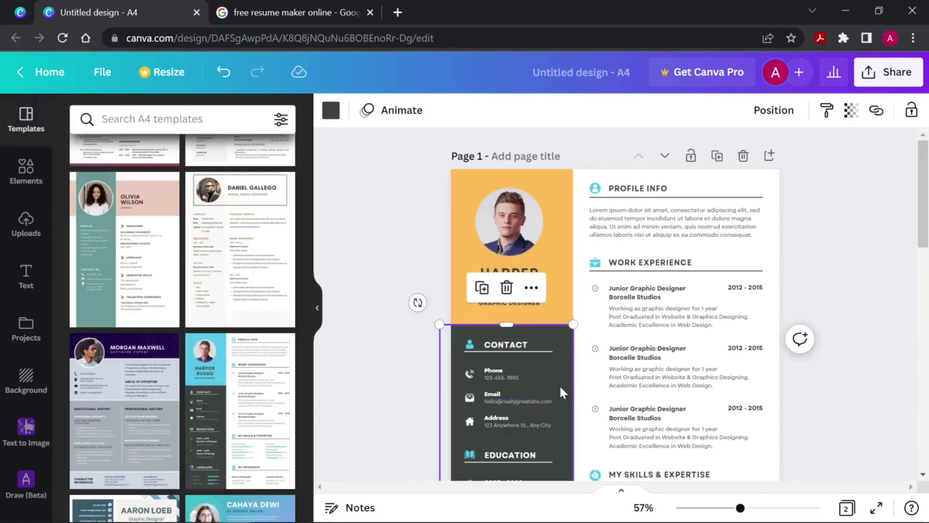
click(331, 111)
scroll(254, 339, down, 2)
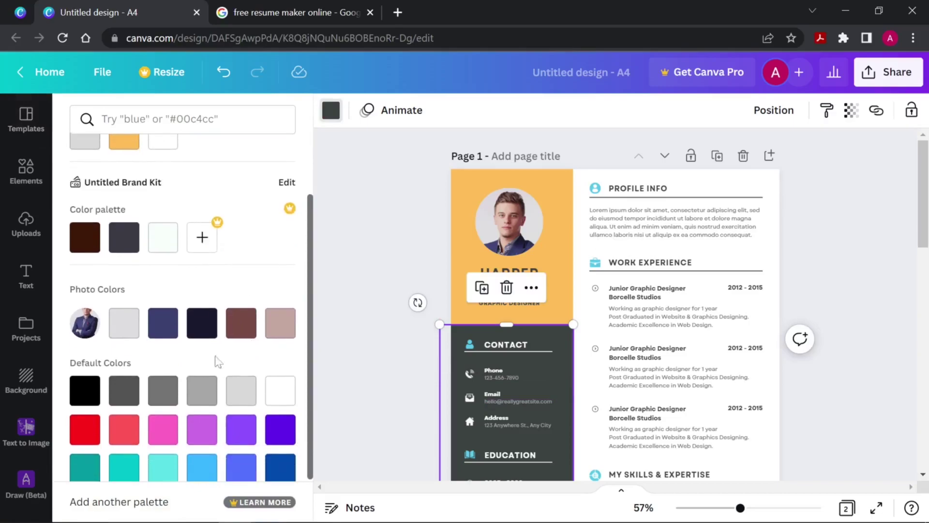
click(274, 430)
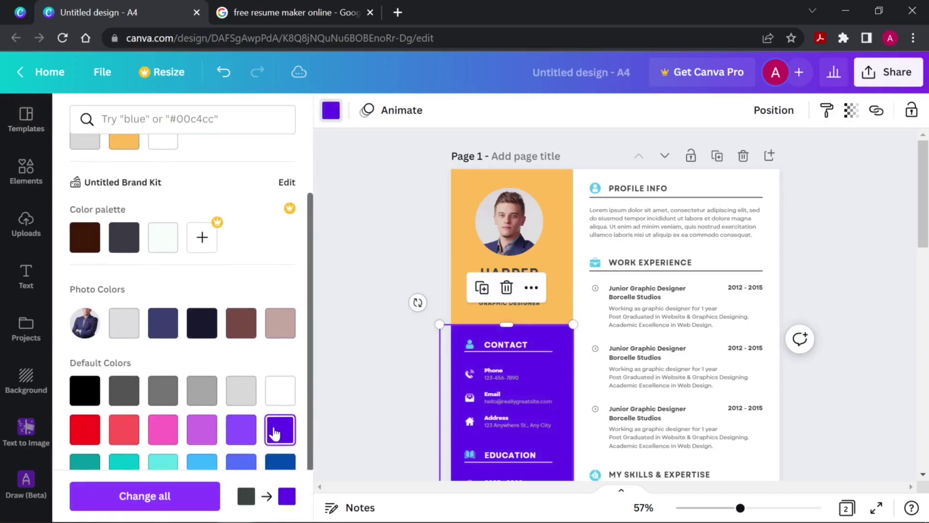
click(385, 302)
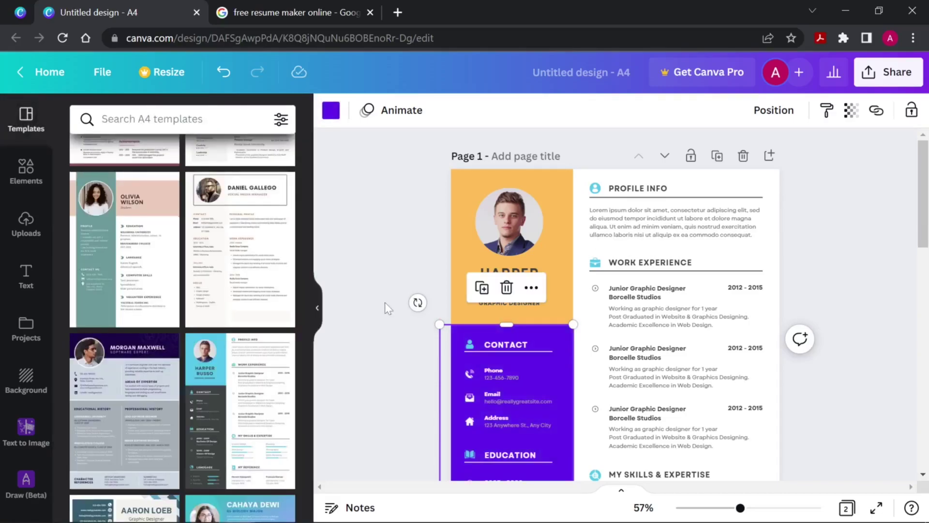
key(ctrl+z)
key(ctrl+z)
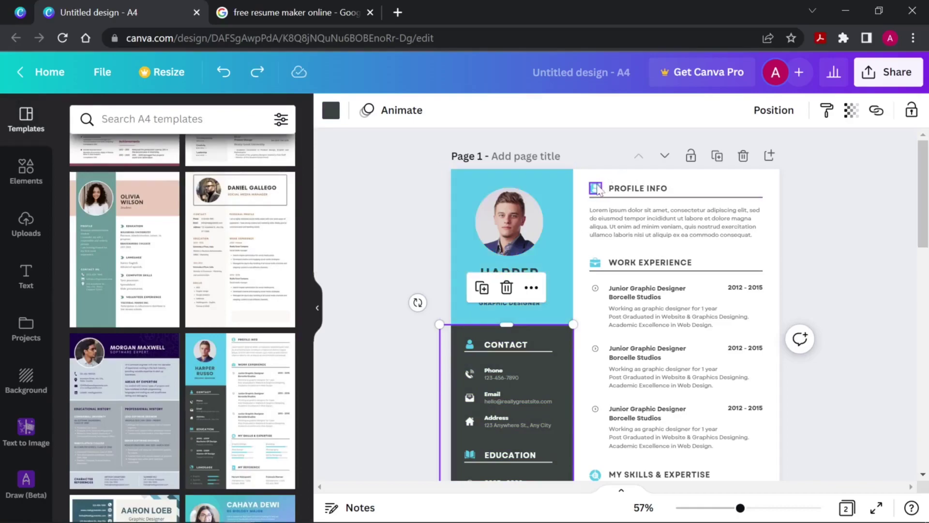
drag(599, 190, 597, 257)
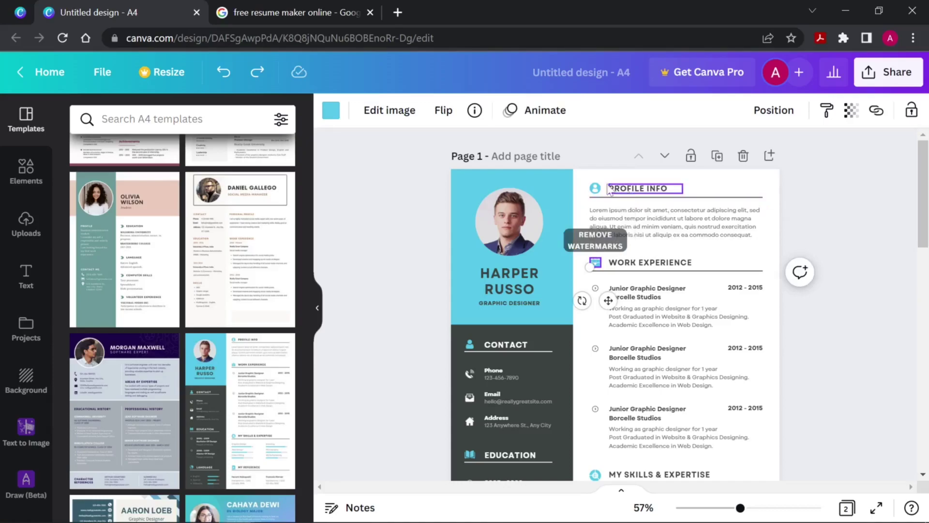
click(601, 191)
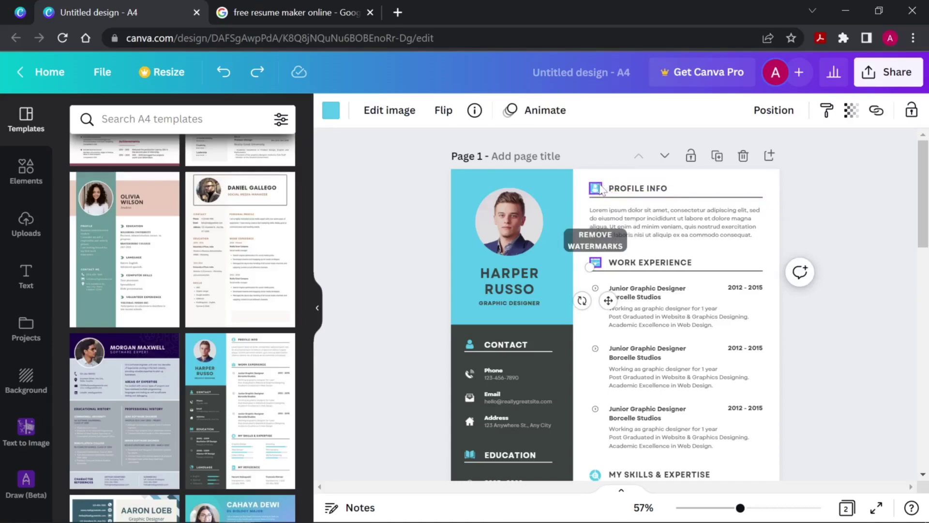
shift+click(601, 190)
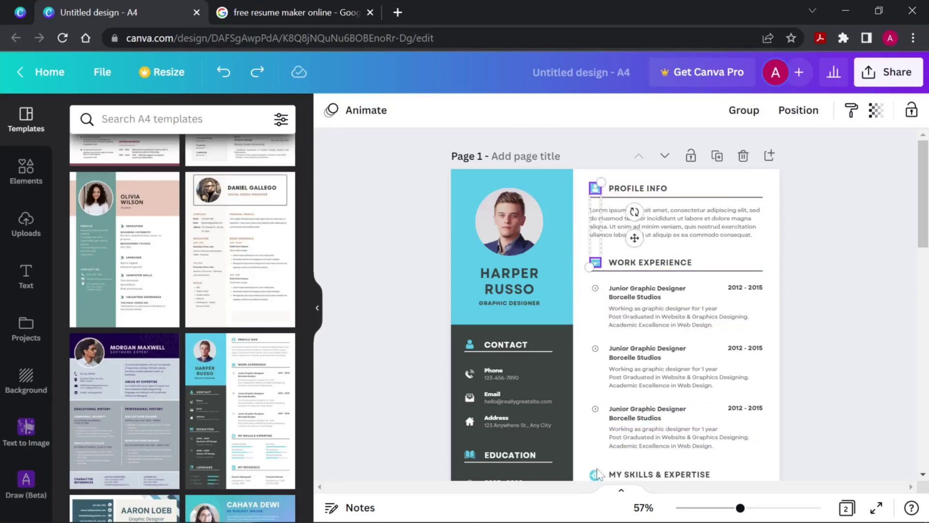
shift+click(659, 191)
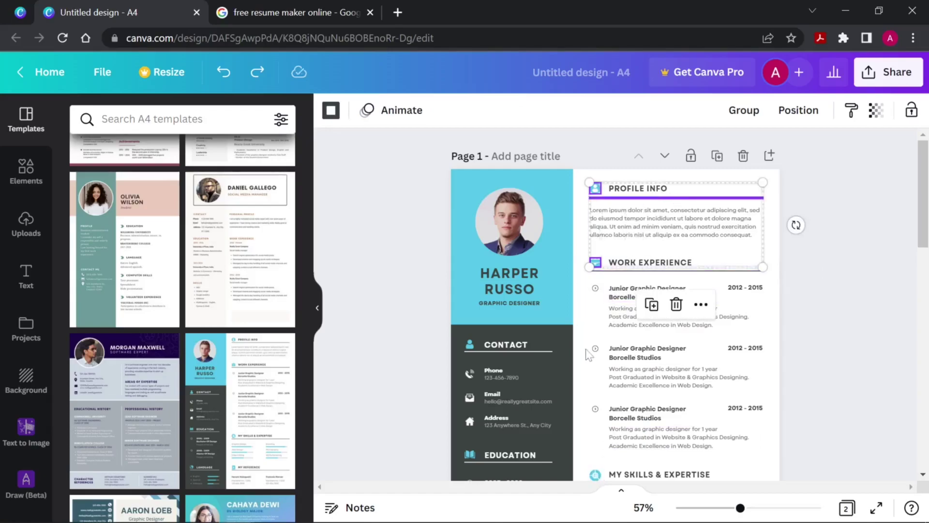
click(563, 383)
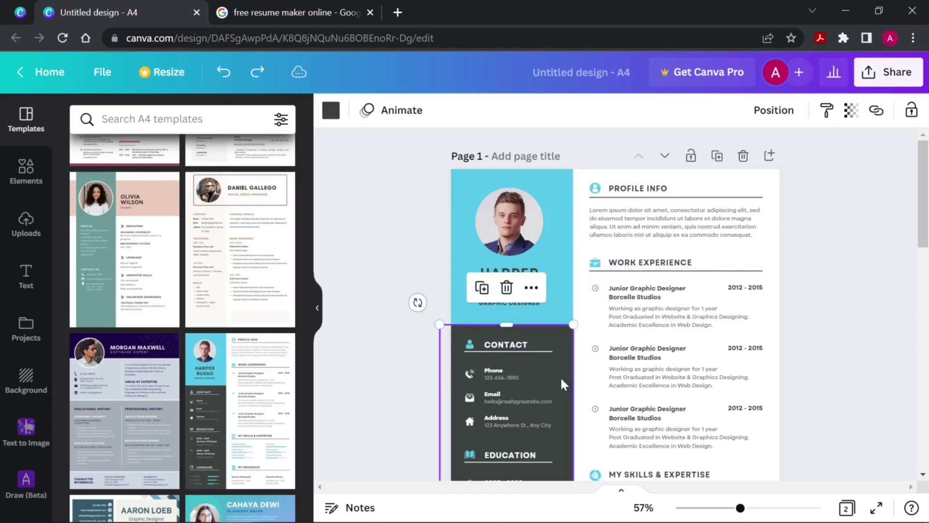
click(497, 375)
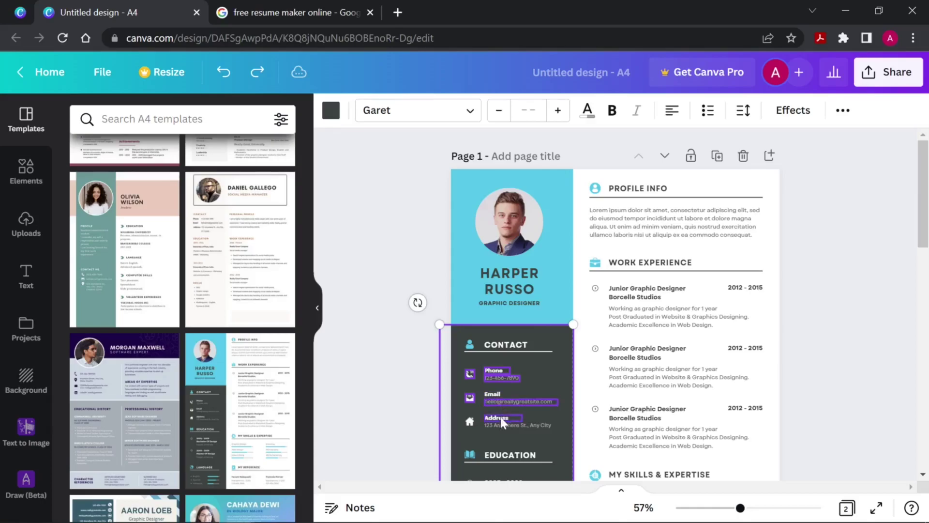
click(472, 420)
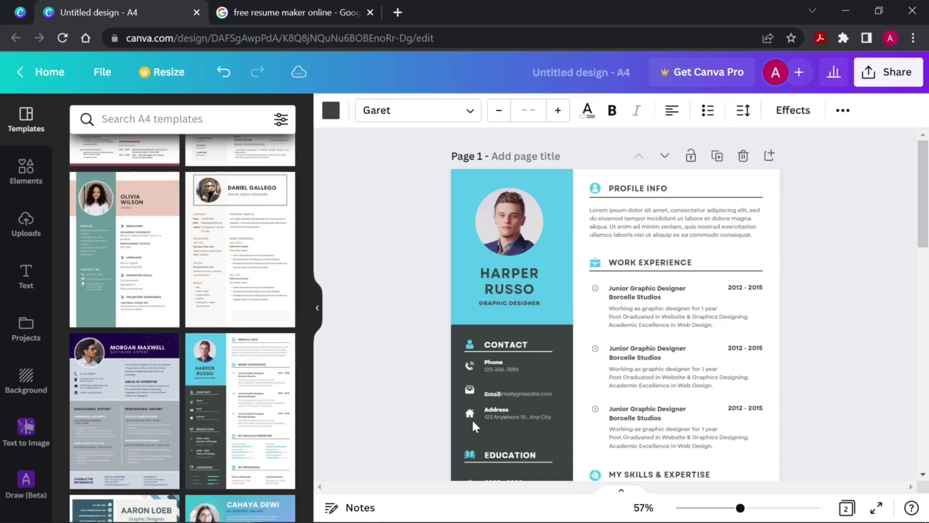
click(472, 421)
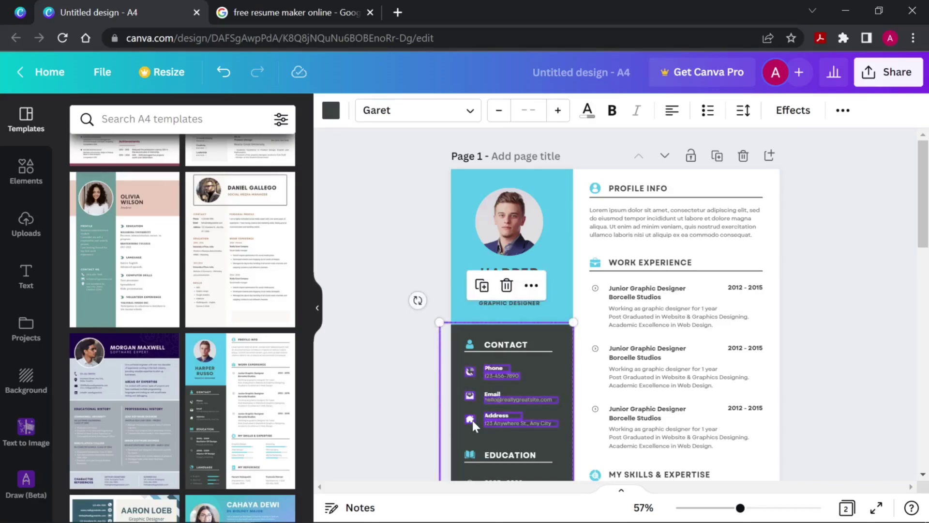
Select the work entries' description text boxes and delete the second entry's description
click(605, 367)
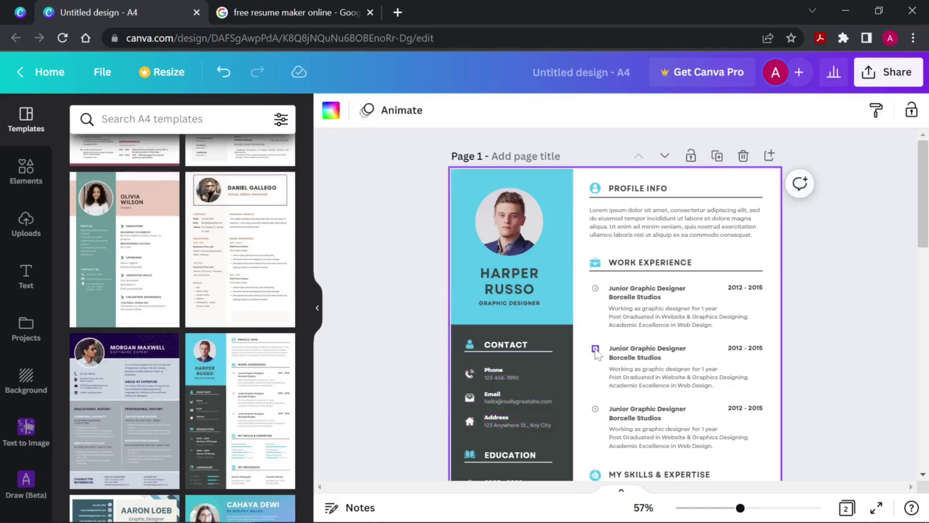
scroll(491, 331, down, 3)
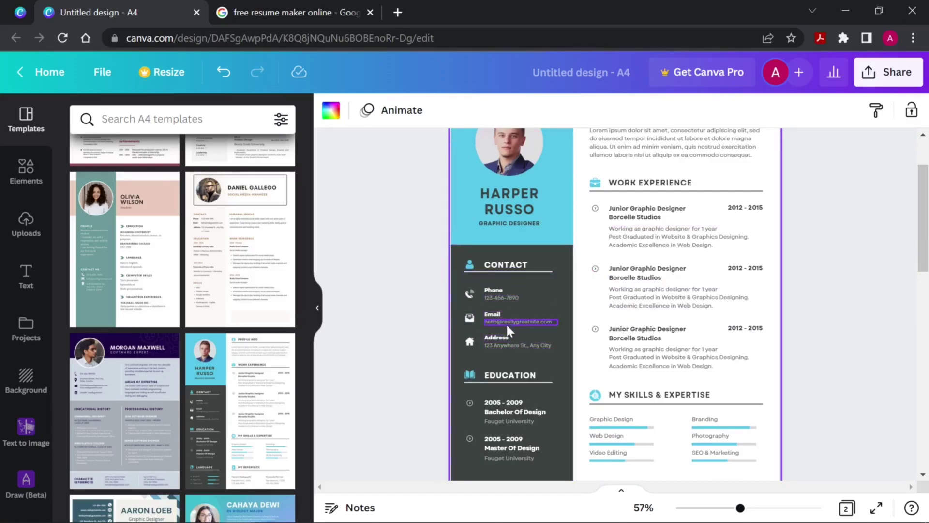
scroll(507, 327, up, 2)
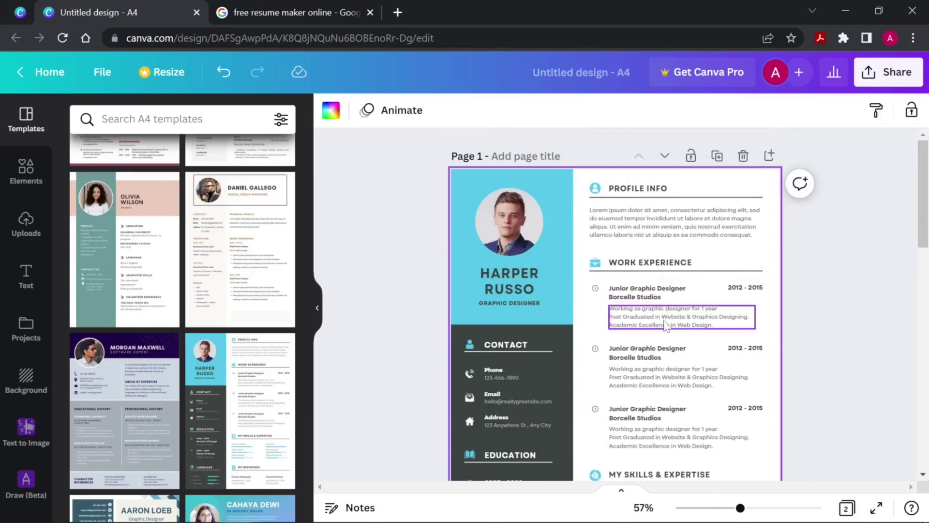
click(667, 327)
click(647, 376)
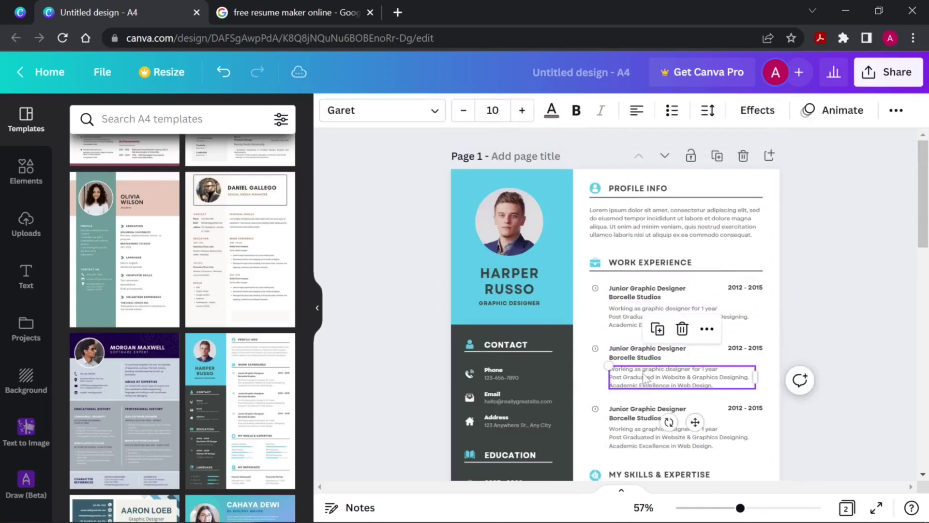
click(651, 446)
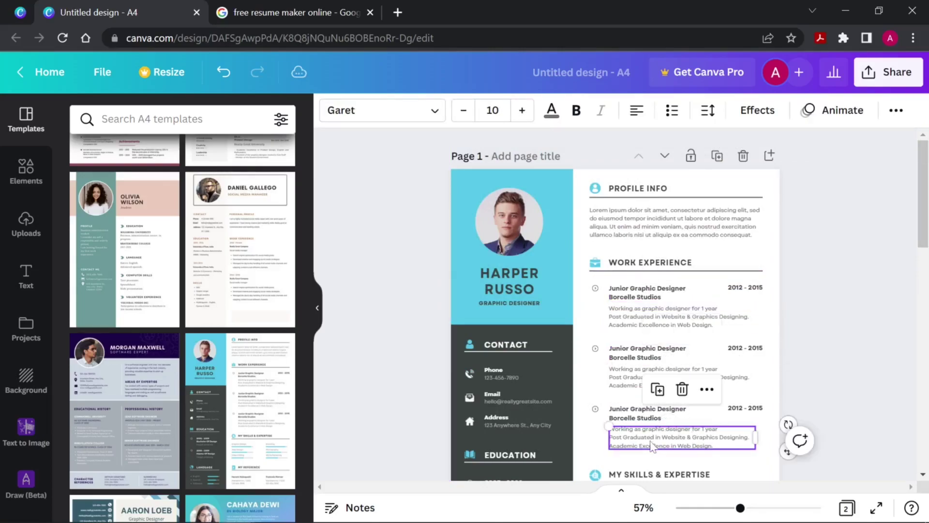
click(633, 318)
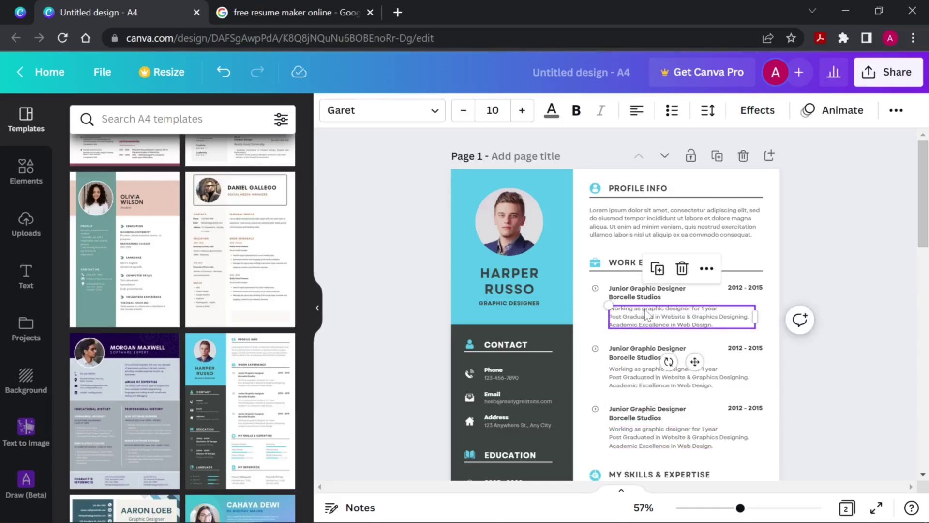
click(651, 380)
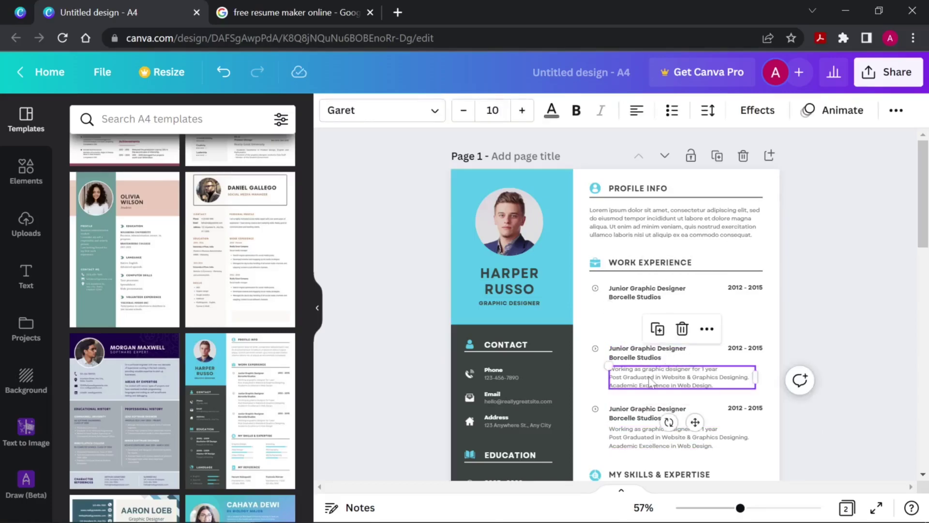
key(Delete)
Delete the third work entry's description and zoom out to see more of the page
click(651, 446)
key(Delete)
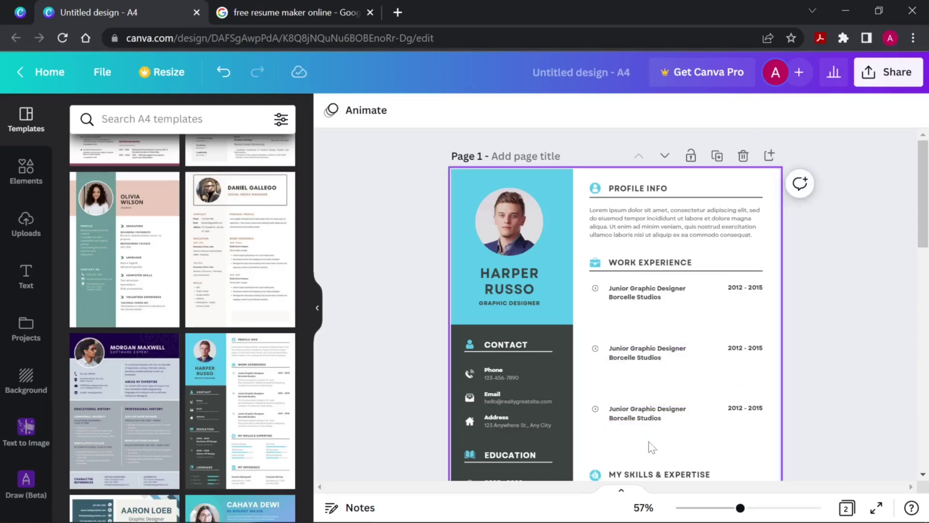
click(641, 360)
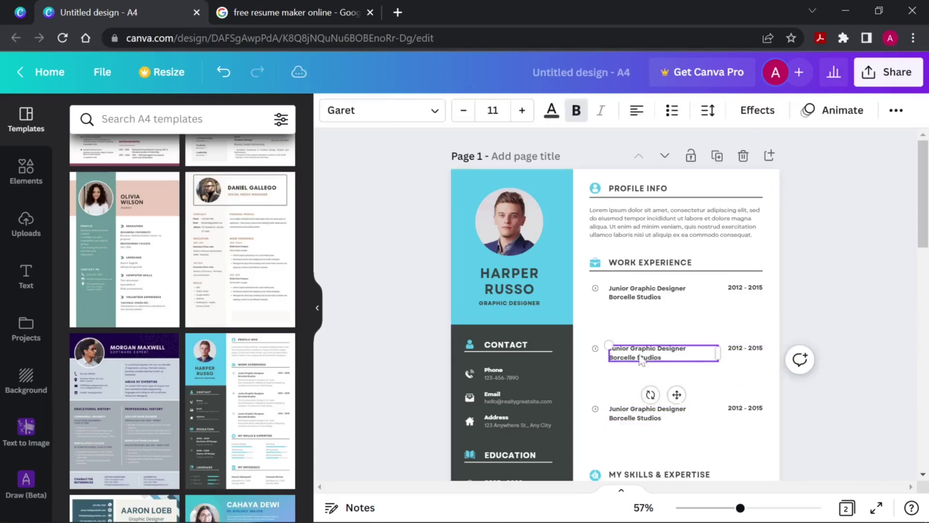
scroll(629, 368, up, 5)
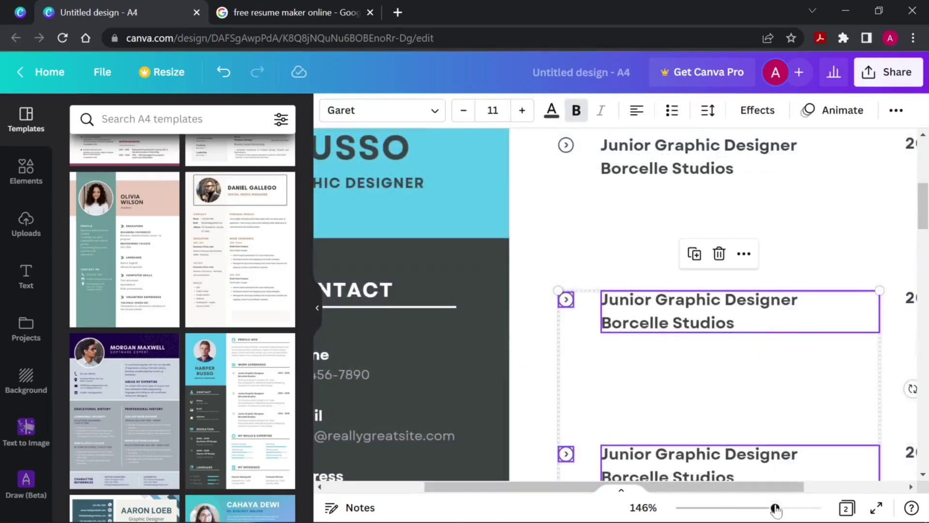
click(750, 508)
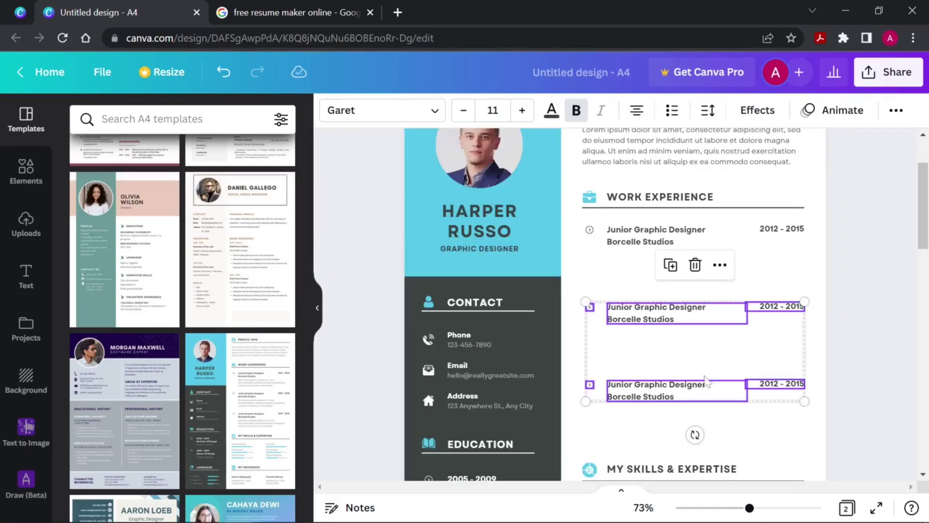
Drag the second and third work entries up so all three sit evenly spaced
drag(707, 385, 782, 348)
click(650, 272)
shift+click(623, 318)
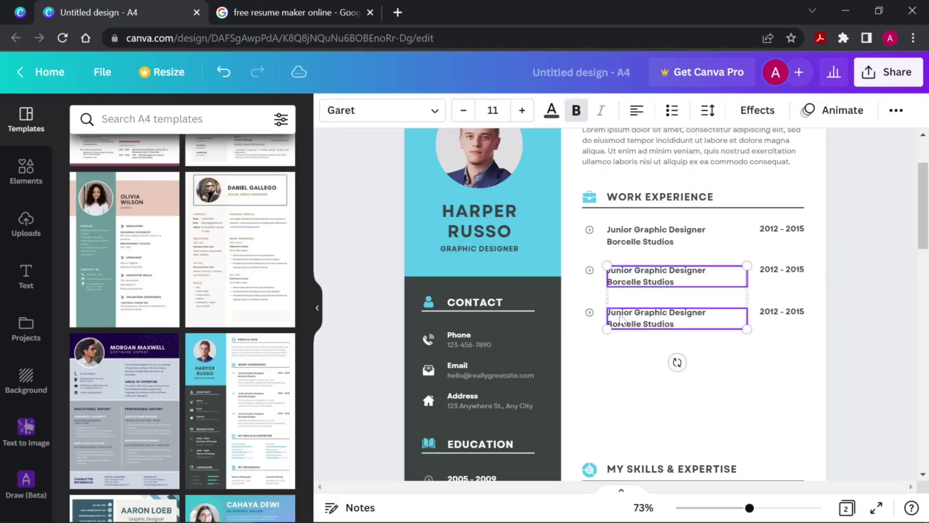
drag(621, 319, 620, 320)
scroll(620, 320, up, 1)
drag(576, 201, 815, 375)
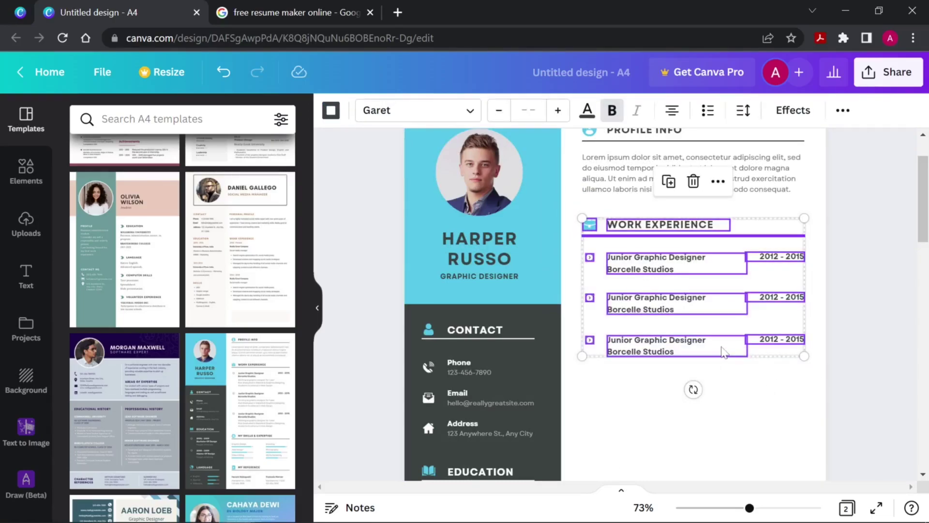
Duplicate the Work Experience block and drop the copy above the MY SKILLS & EXPERTISE heading
key(ctrl+d)
scroll(786, 416, down, 2)
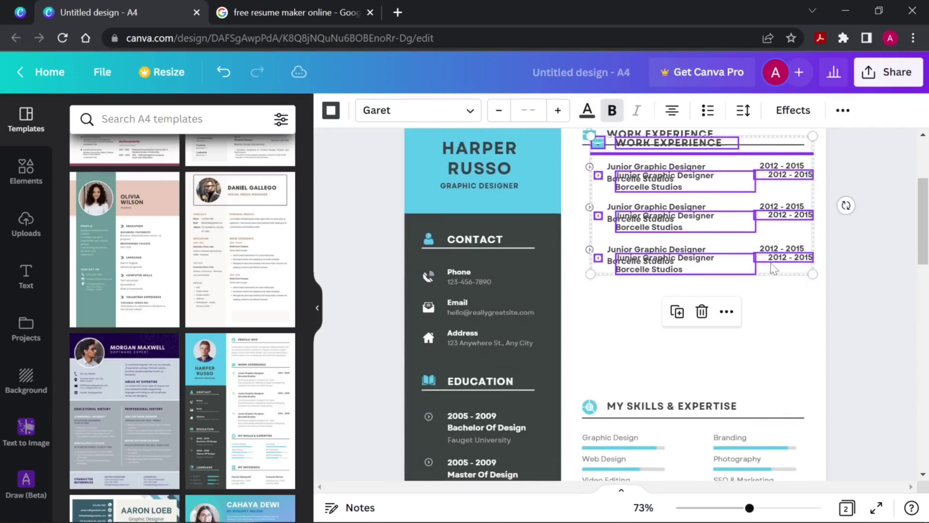
drag(773, 269, 798, 398)
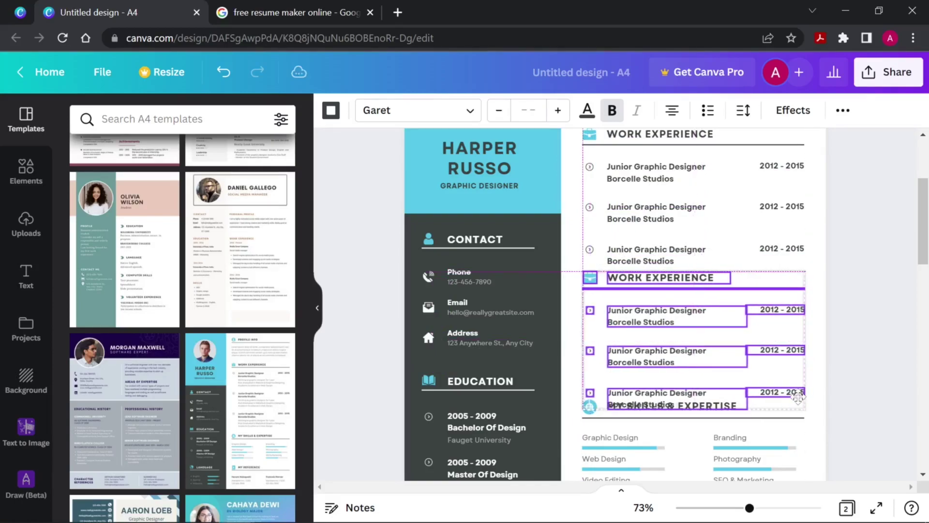
drag(798, 398, 798, 398)
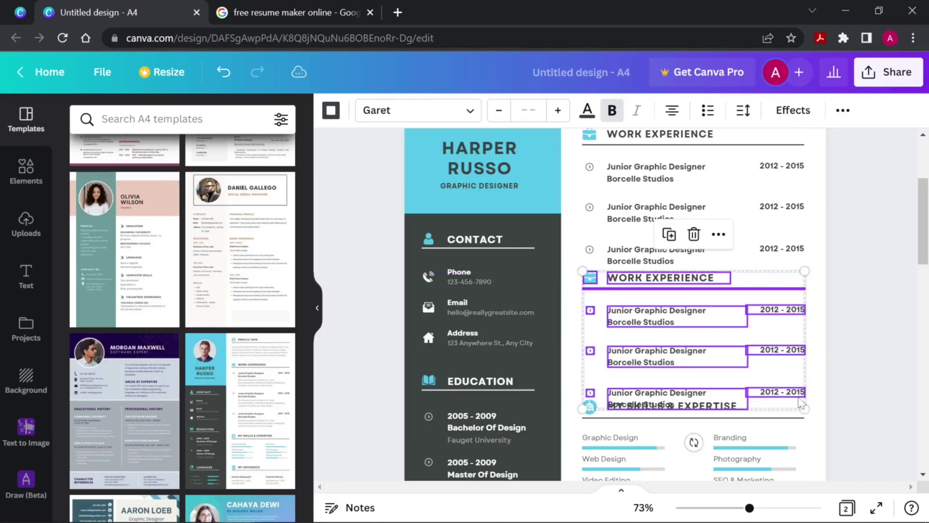
scroll(822, 430, down, 1)
click(821, 430)
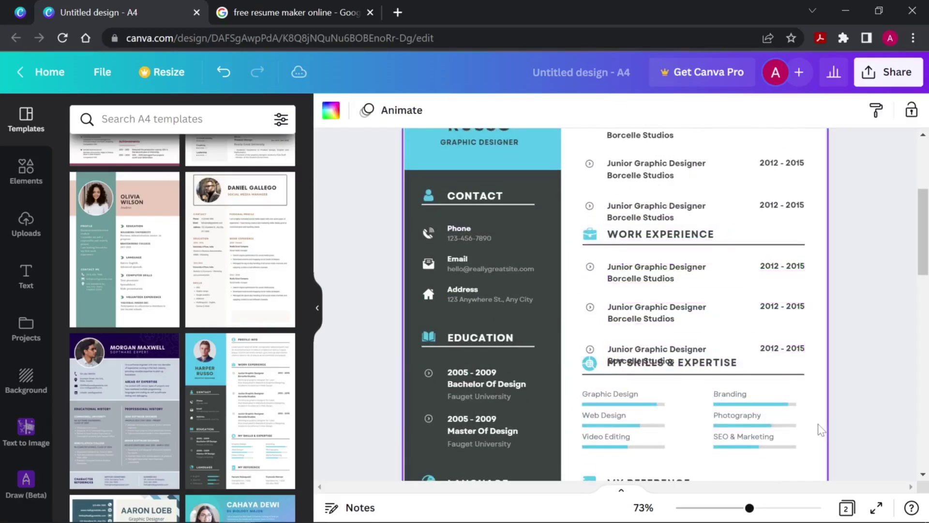
Move the copy's overlapping entry off the skills heading and nudge the copied section down
click(722, 357)
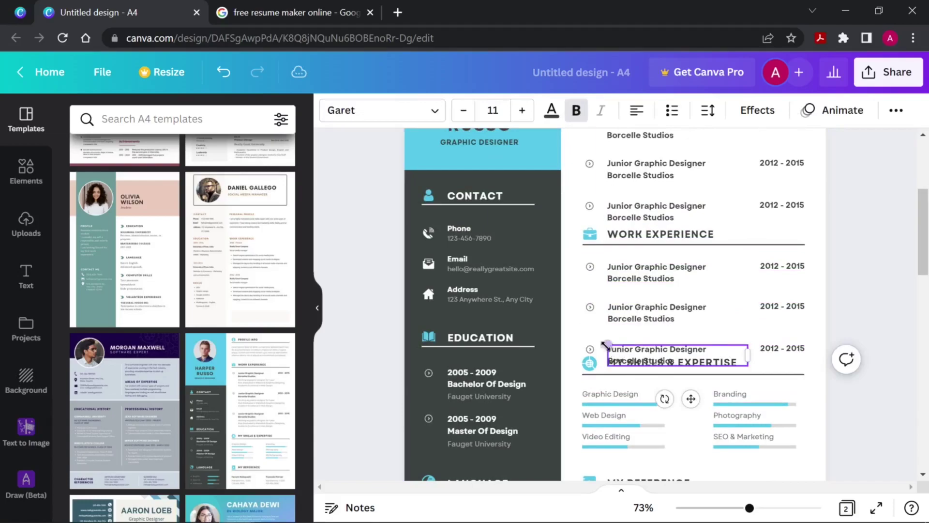
shift+click(778, 350)
drag(778, 350, 777, 308)
drag(575, 225, 799, 323)
key(shift+Down)
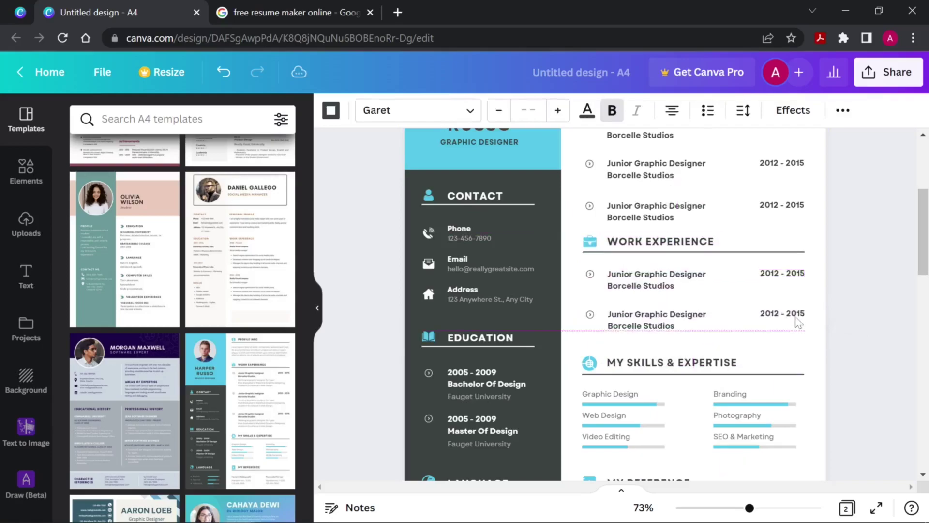
key(Down)
key(Down)
key(Down)
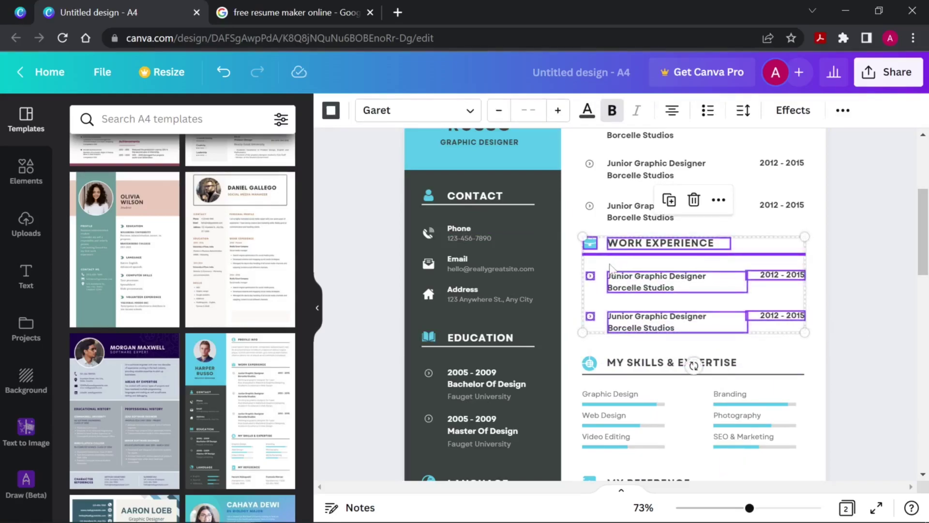
click(575, 215)
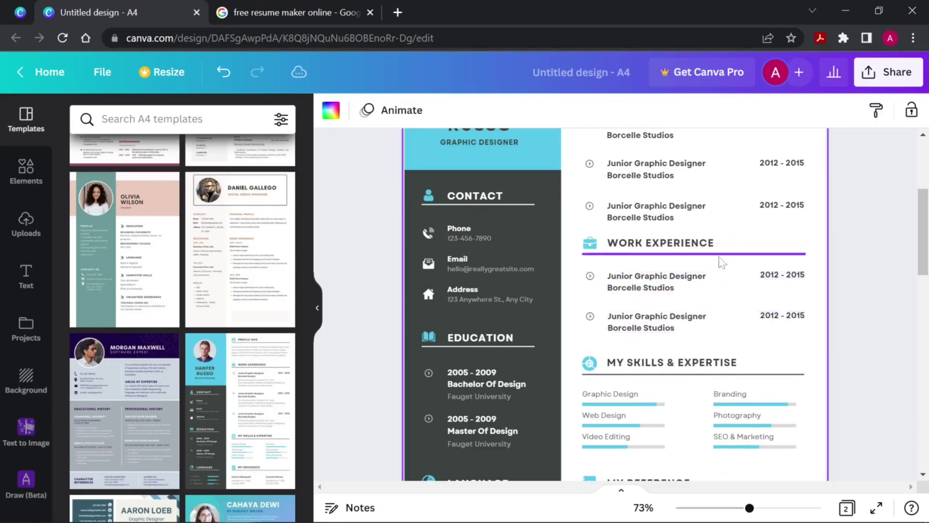
scroll(723, 274, up, 2)
click(675, 349)
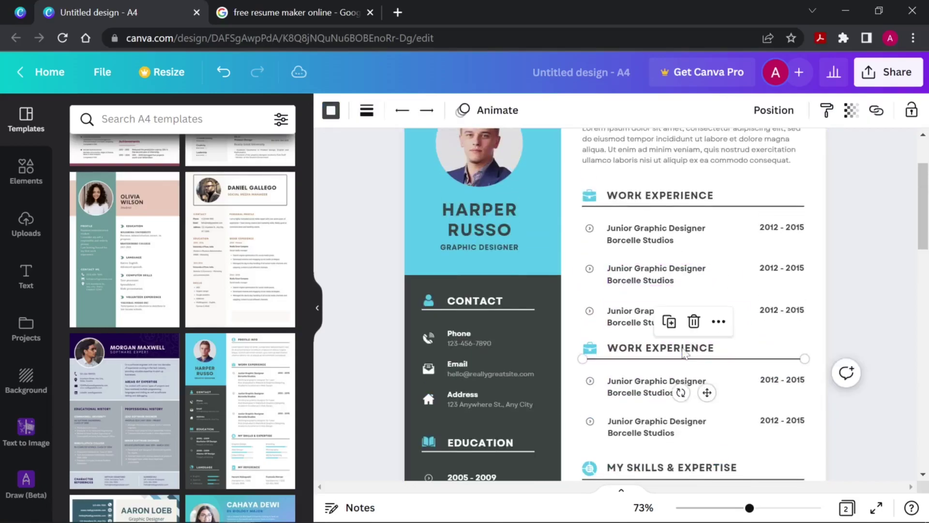
Retitle the copied section heading to CERTIFICATIONS
click(667, 349)
click(667, 349)
key(BackSpace)
text(CERTIFICATIONS)
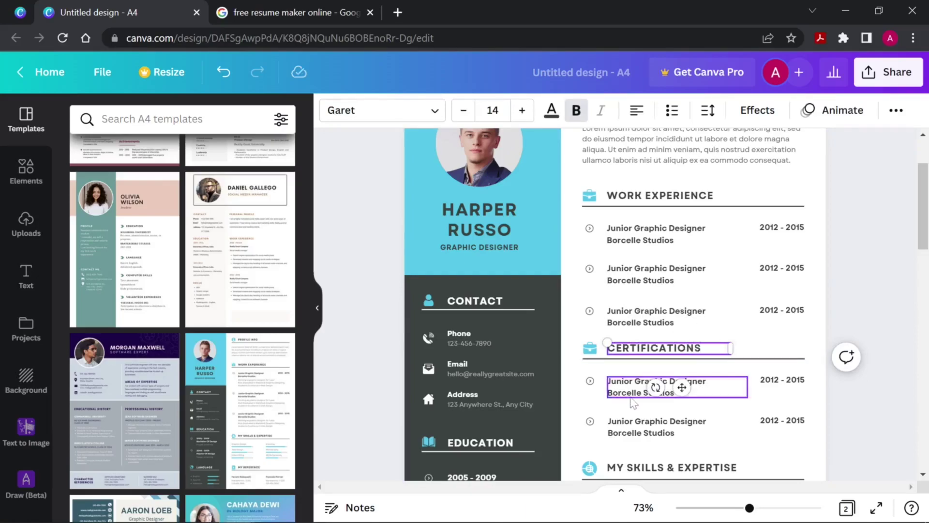
Rename the two entries to 'Oracle Certification' and 'AWS Solution Architect'
double_click(630, 395)
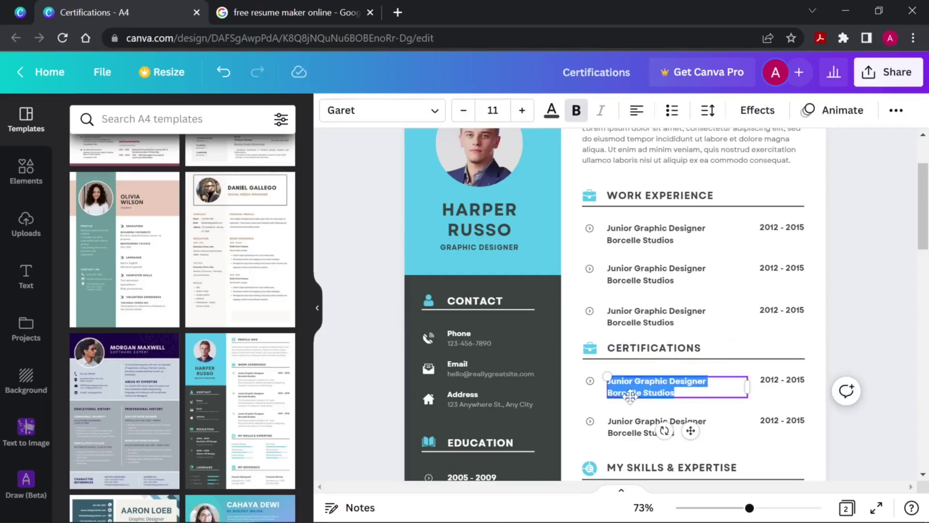
text(Oracle Certification)
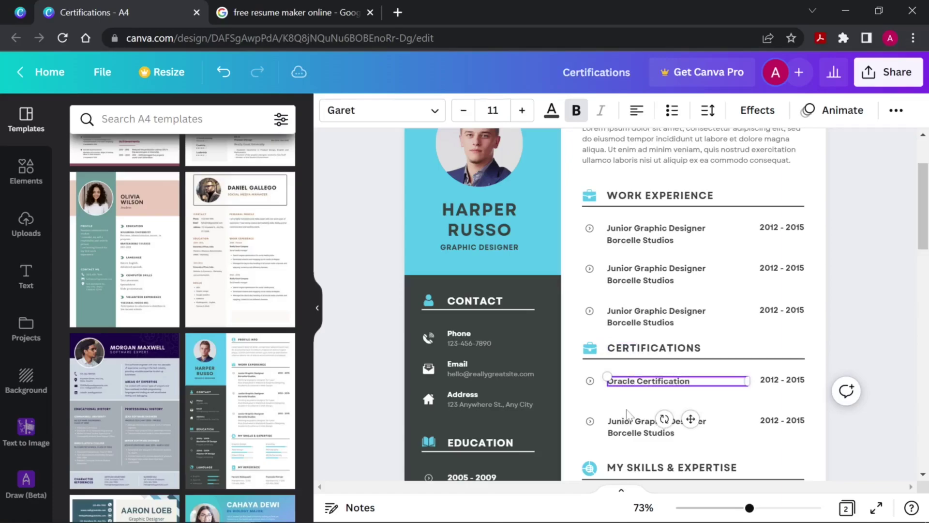
double_click(630, 420)
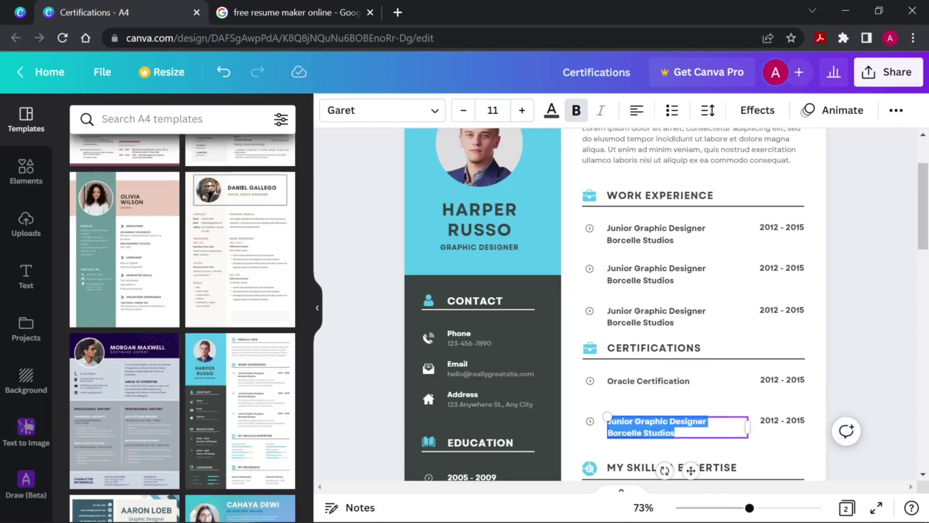
text(AWS Solution Architect)
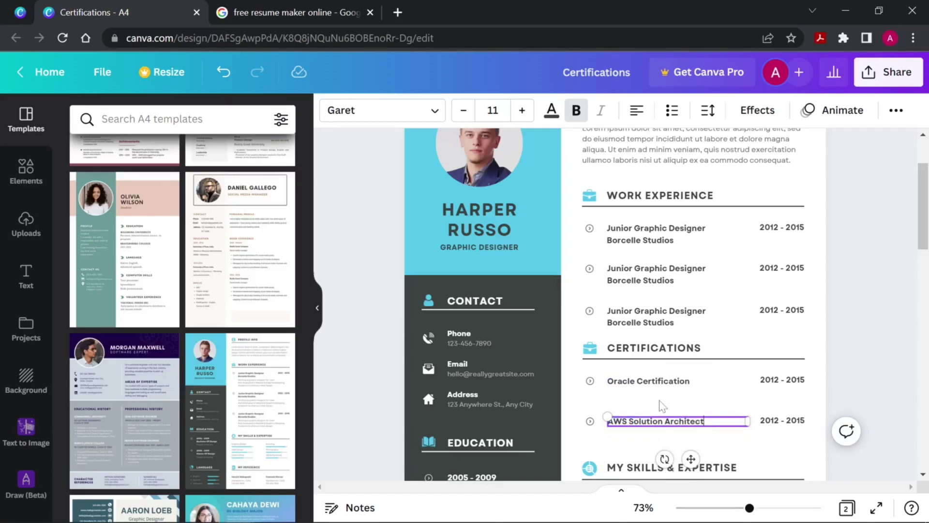
scroll(702, 416, down, 1)
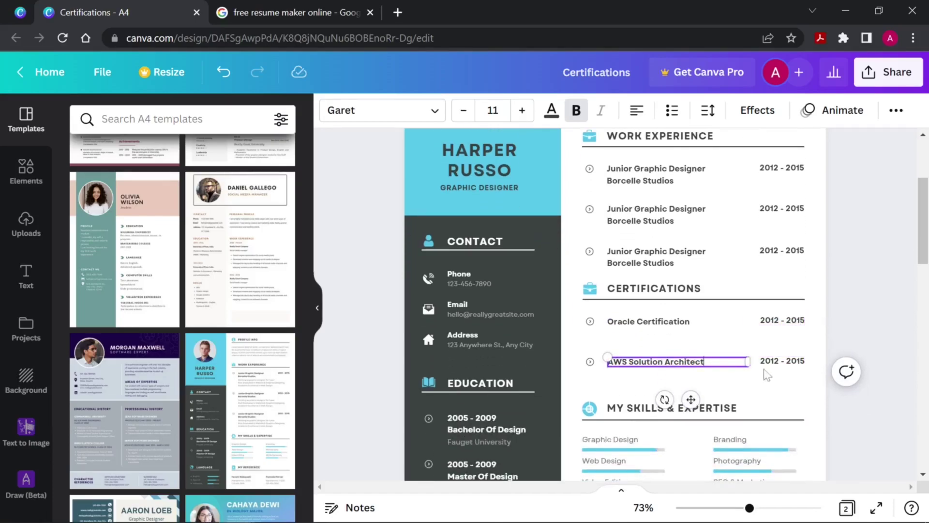
scroll(757, 358, down, 2)
scroll(755, 347, up, 2)
scroll(751, 338, down, 3)
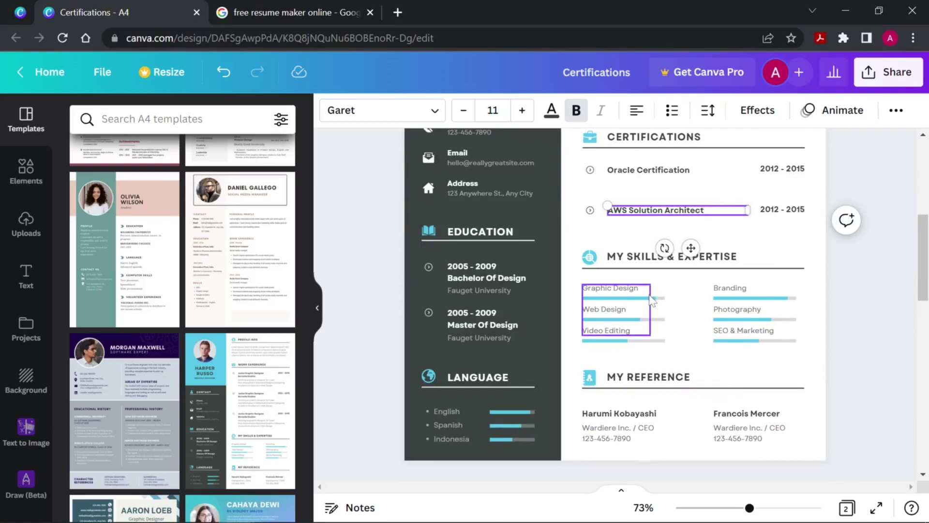
click(653, 299)
click(665, 302)
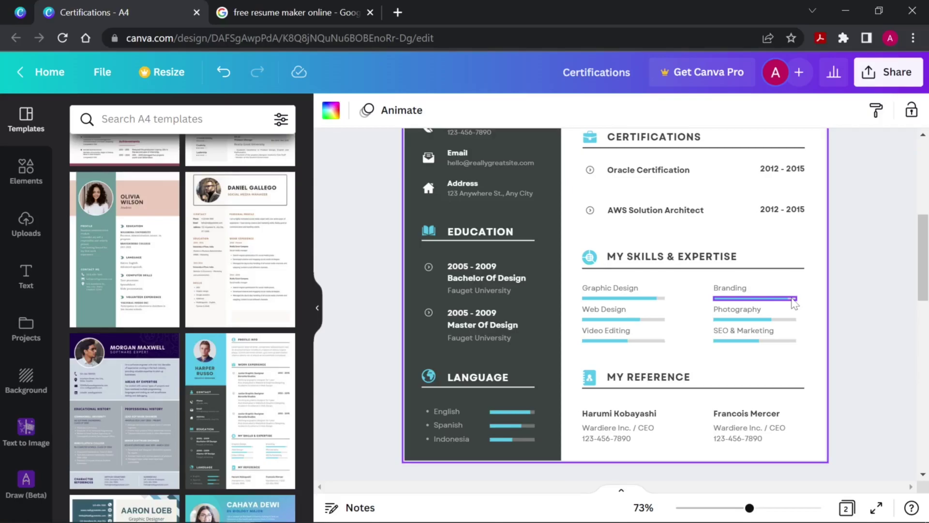
Delete all six skill level bars: Graphic Design, Branding, Photography, SEO & Marketing, Video Editing, Web Design
click(663, 299)
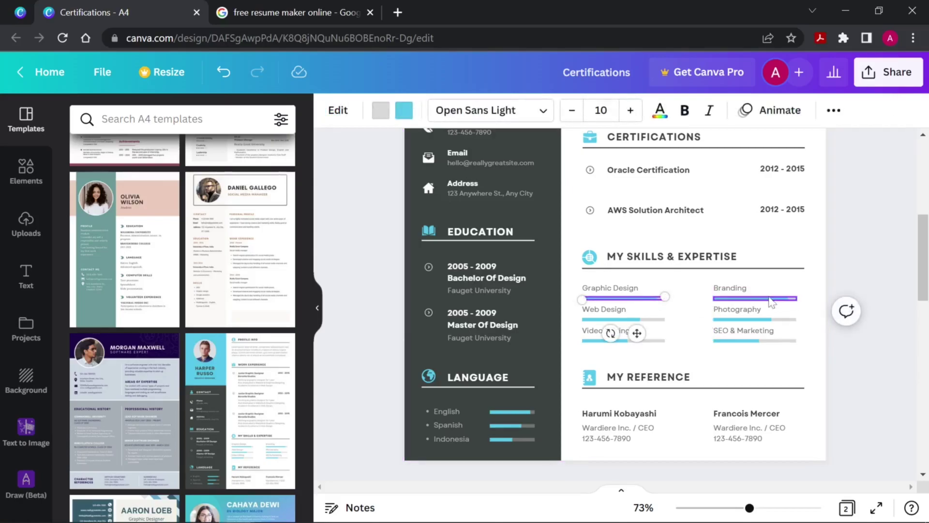
shift+click(771, 298)
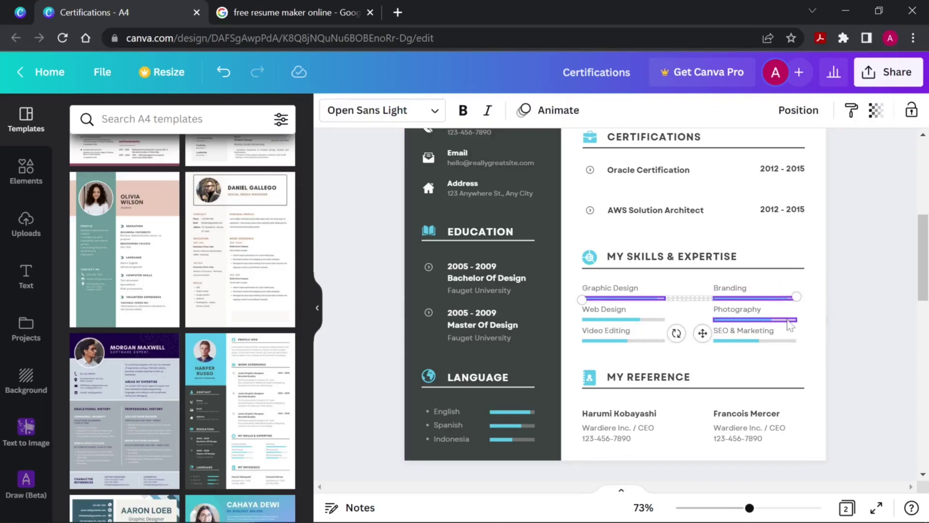
shift+click(788, 320)
shift+click(790, 340)
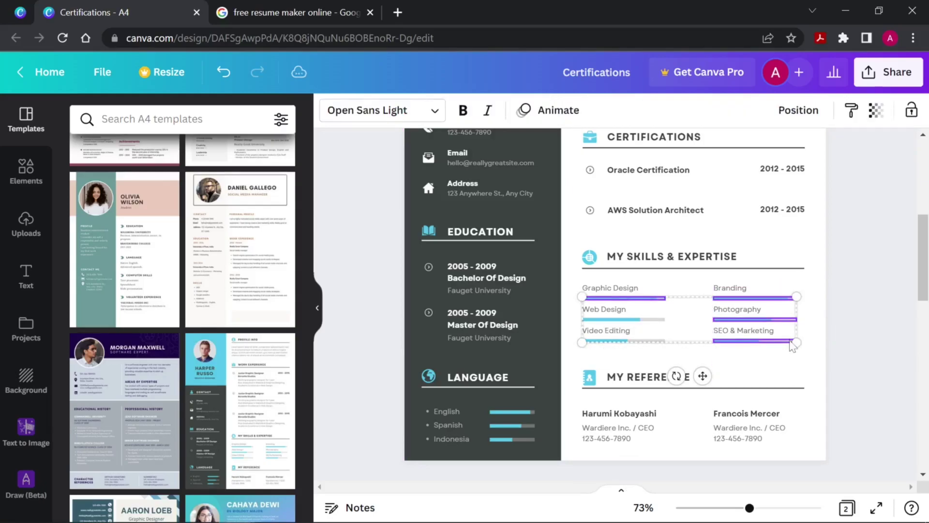
shift+click(661, 342)
shift+click(659, 320)
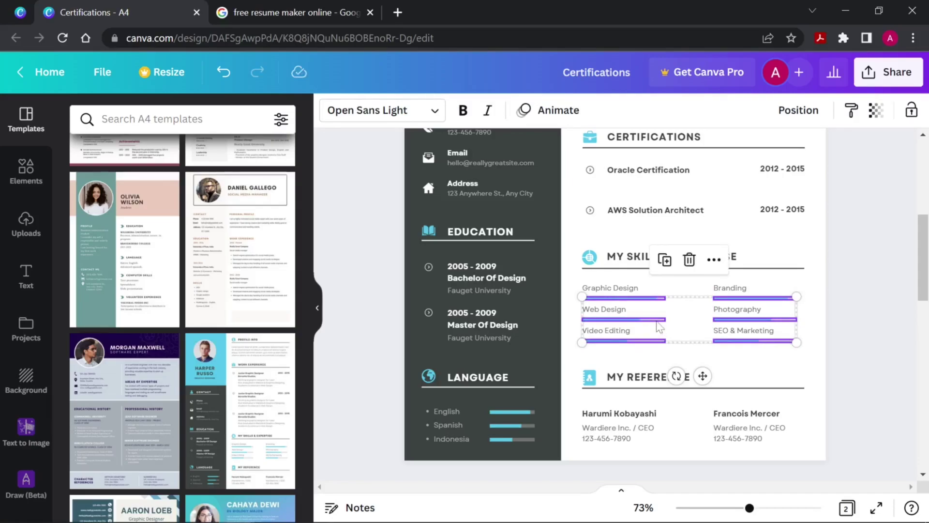
key(Delete)
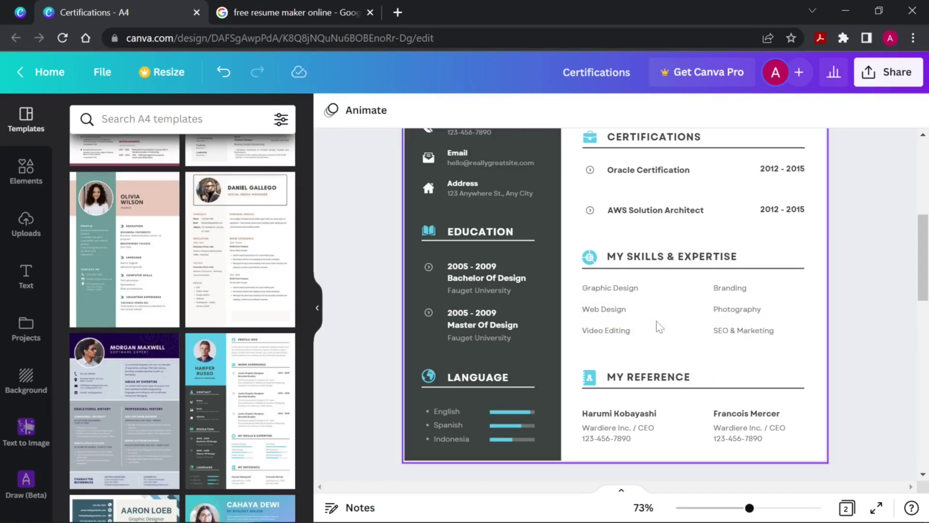
Realign the skills columns and duplicate the Branding column into a third column, undoing a stray move
click(626, 293)
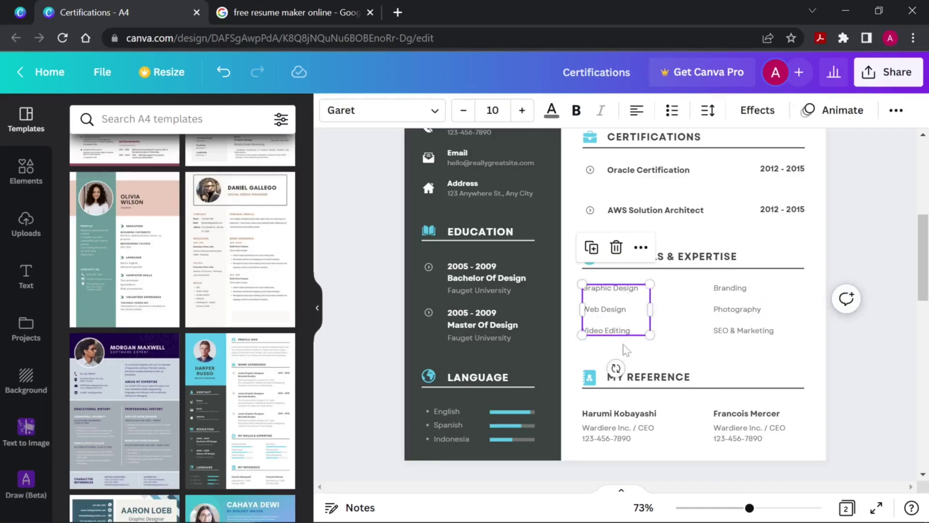
mouse_move(620, 340)
mouse_down()
mouse_move(636, 333)
mouse_move(627, 333)
mouse_up()
mouse_move(760, 334)
mouse_down()
mouse_move(671, 334)
mouse_move(764, 334)
mouse_up()
key(ctrl+d)
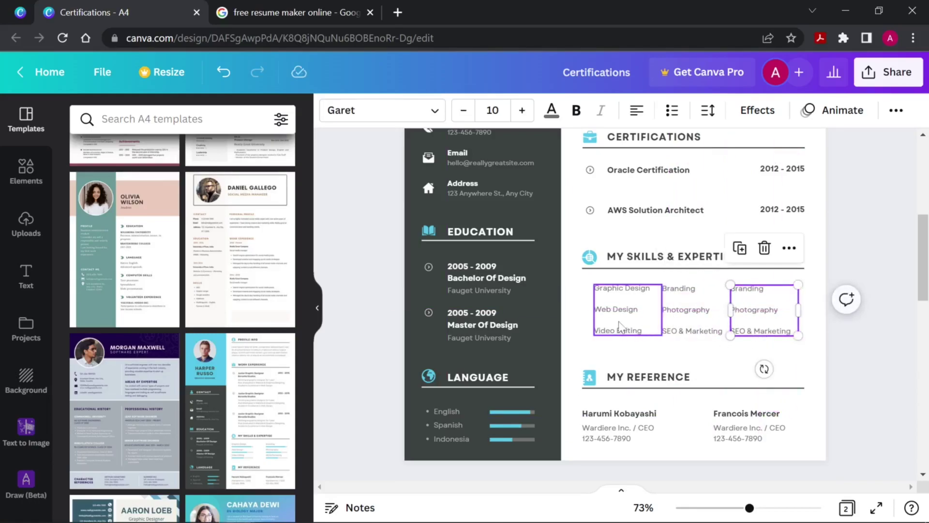
click(622, 329)
key(ctrl+a)
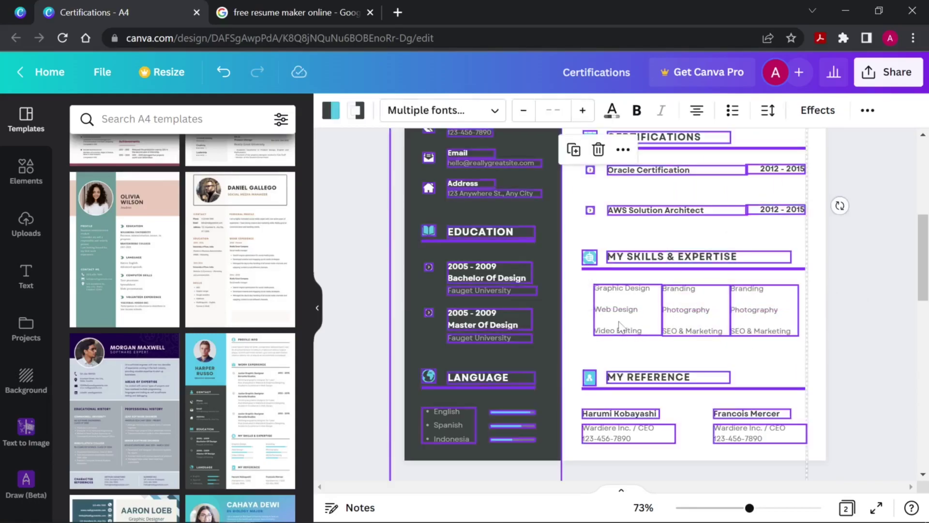
drag(732, 336, 749, 375)
key(ctrl+z)
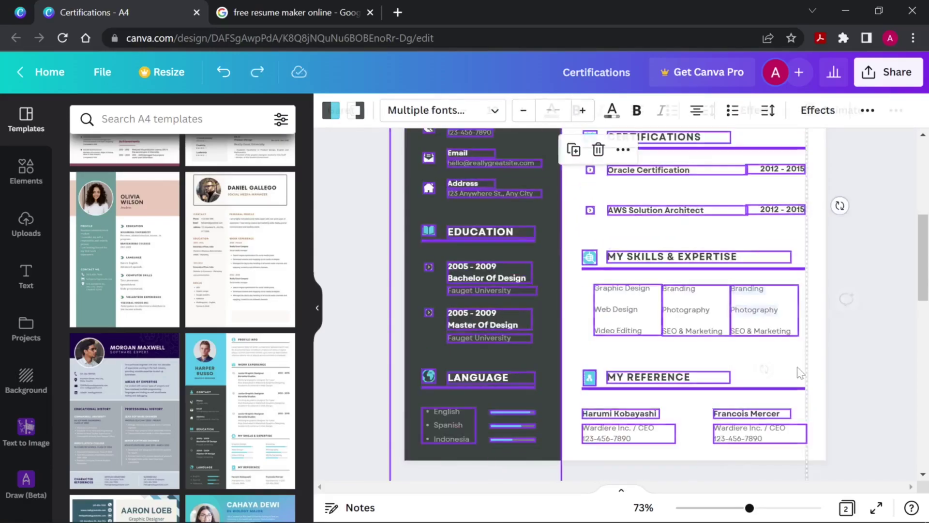
Make the text of the skills columns bold
double_click(764, 310)
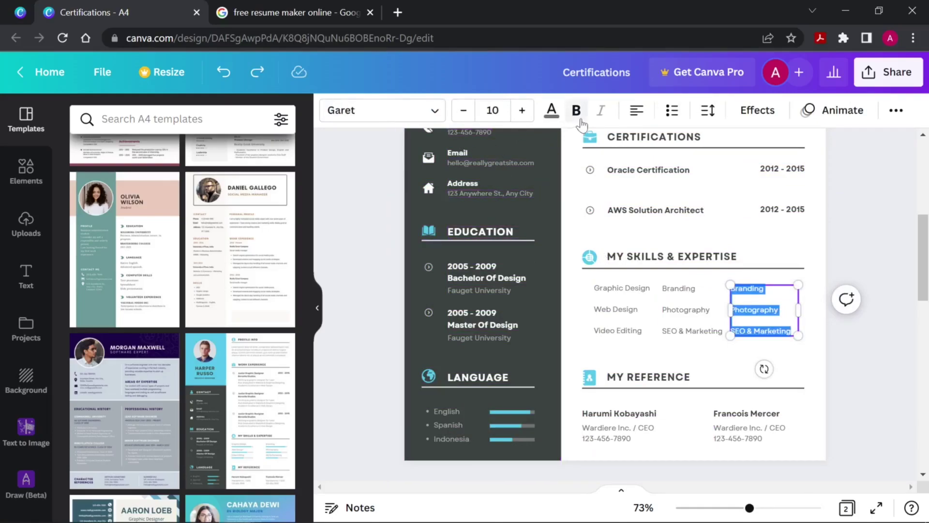
click(699, 317)
double_click(699, 317)
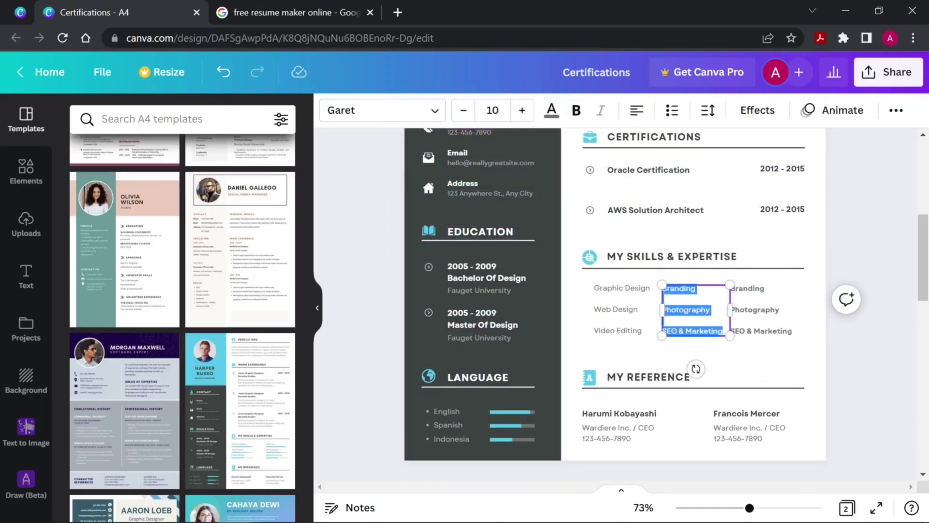
key(Escape)
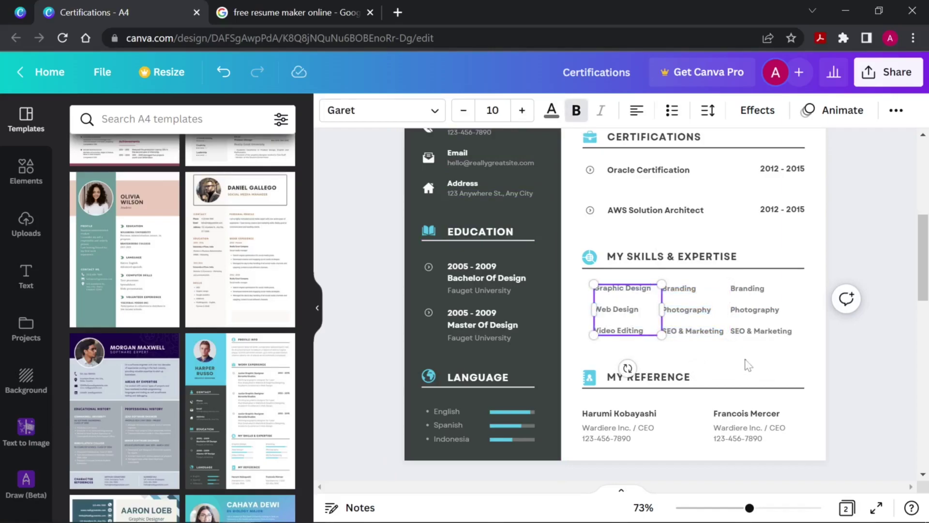
Rename the LANGUAGE heading to OTHER DETAILS
click(781, 355)
scroll(774, 348, down, 1)
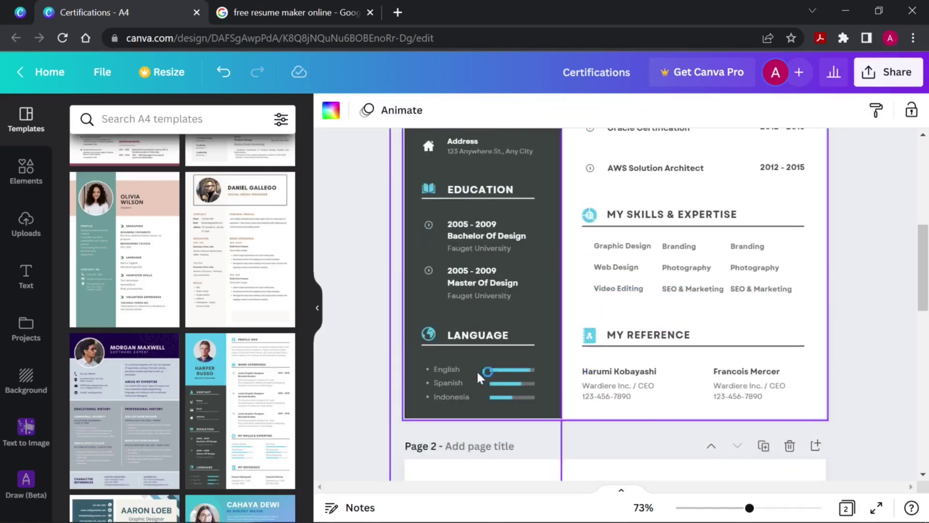
click(477, 335)
click(474, 334)
text(OTHER DETAILS)
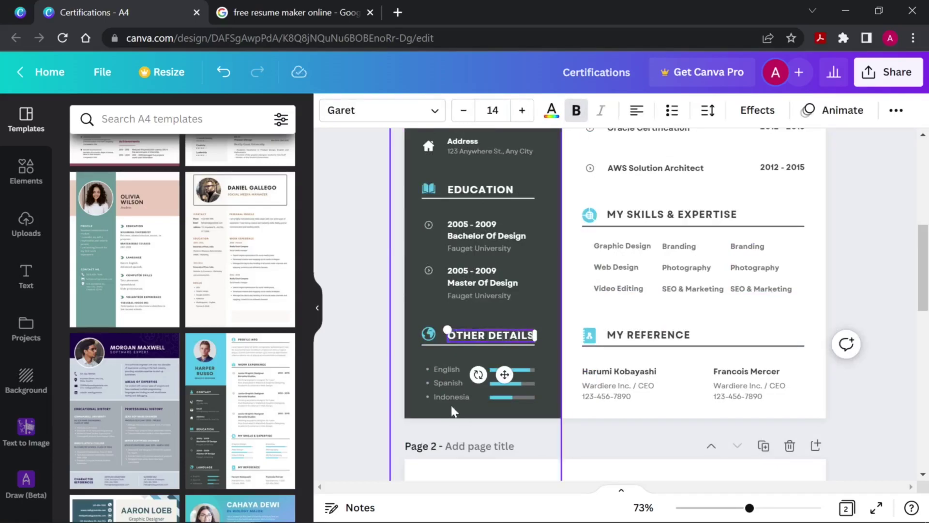
Replace the items English, Spanish and Indonesia with DOB, Location and Language
double_click(449, 372)
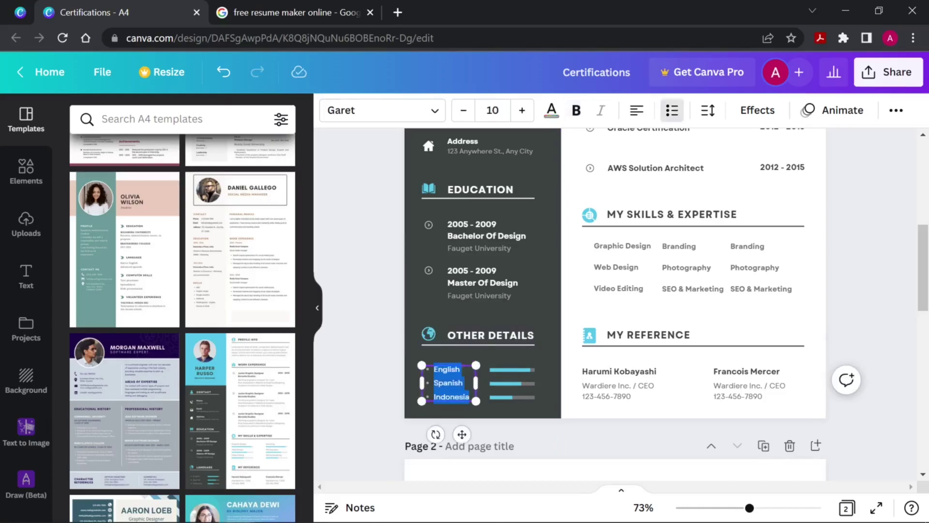
click(449, 369)
double_click(446, 370)
text(d)
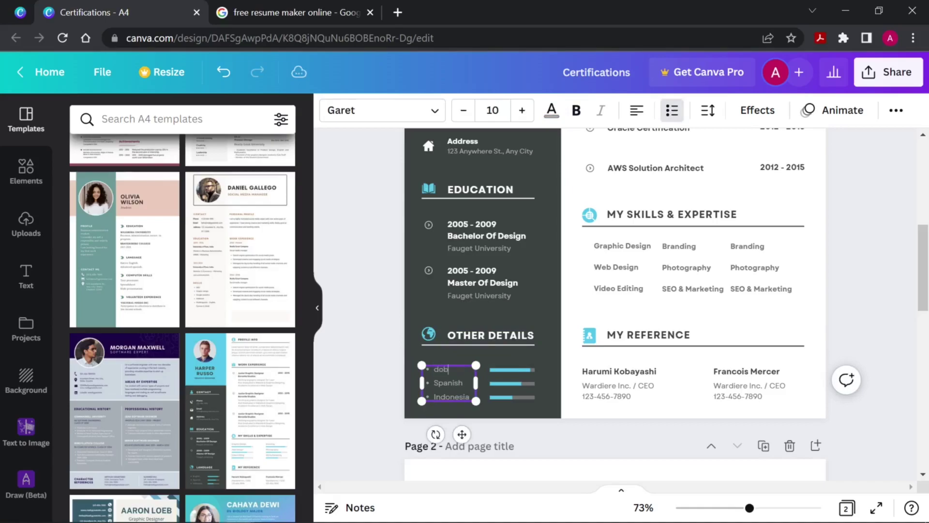
text(OB)
double_click(448, 382)
text(Location)
double_click(450, 397)
text(Language)
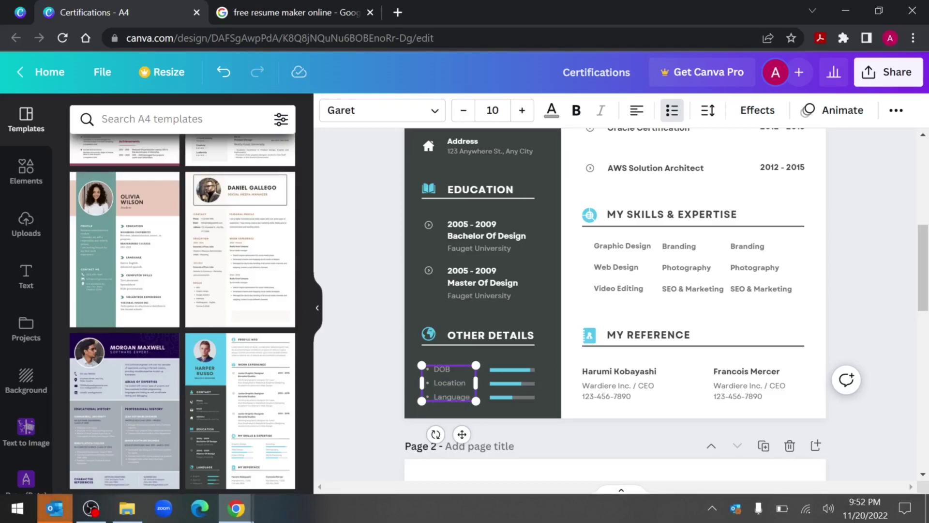
click(549, 415)
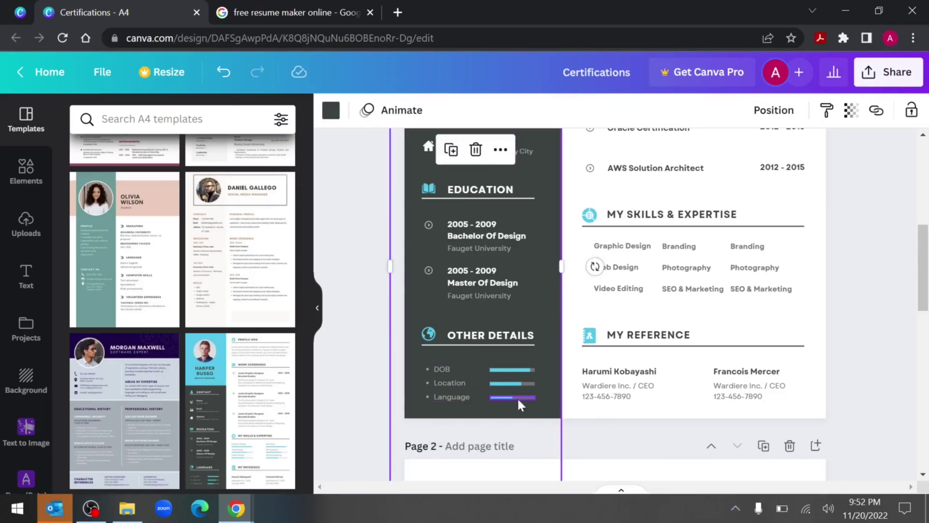
click(589, 418)
scroll(359, 306, down, 2)
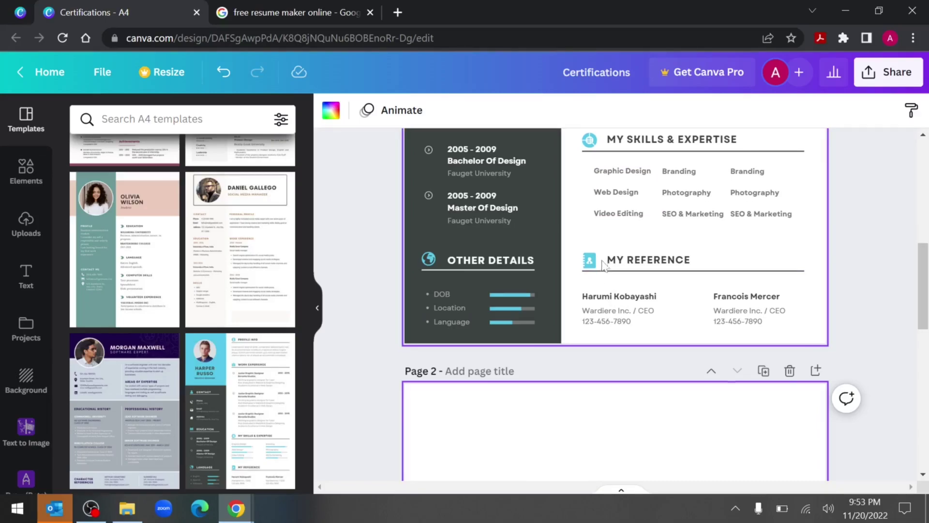
Scroll the A4 resume templates and advance the Recently used carousel to show Powell Finwood
scroll(604, 265, down, 1)
scroll(591, 315, up, 2)
scroll(572, 389, down, 4)
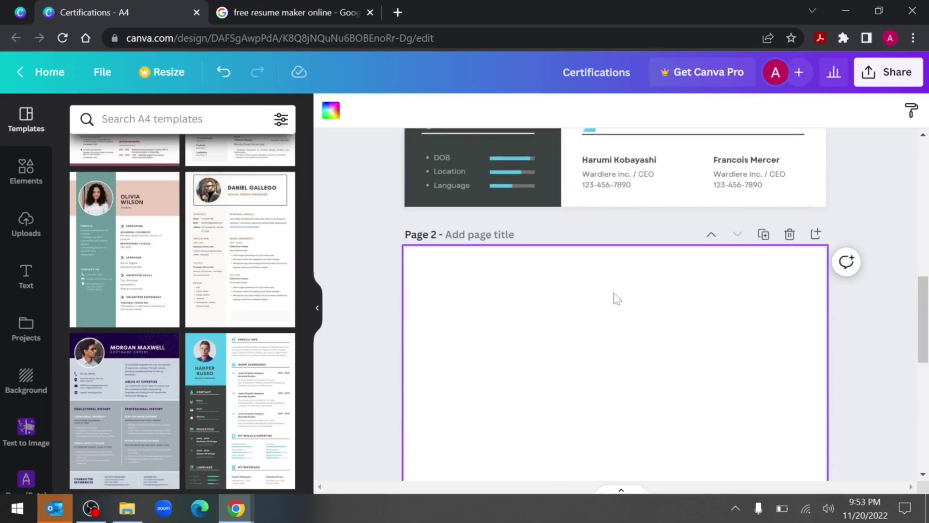
scroll(244, 318, up, 5)
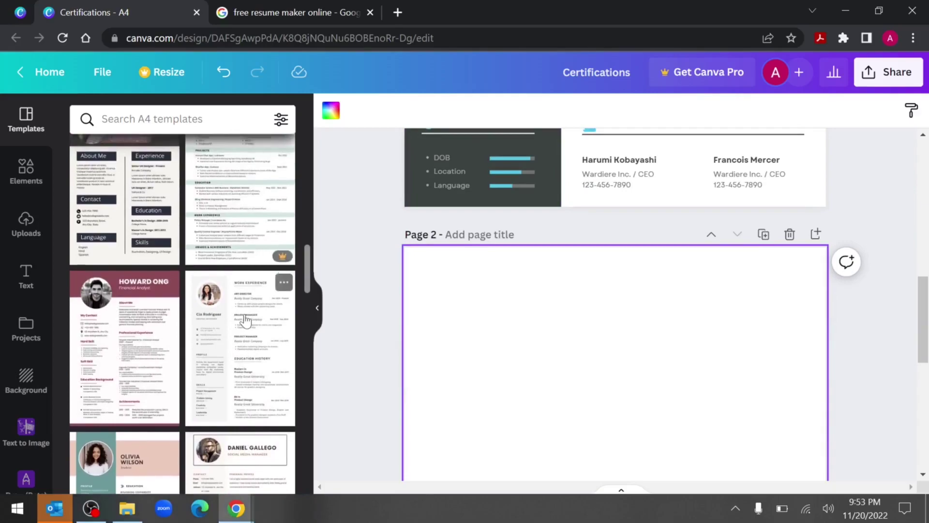
scroll(245, 320, up, 10)
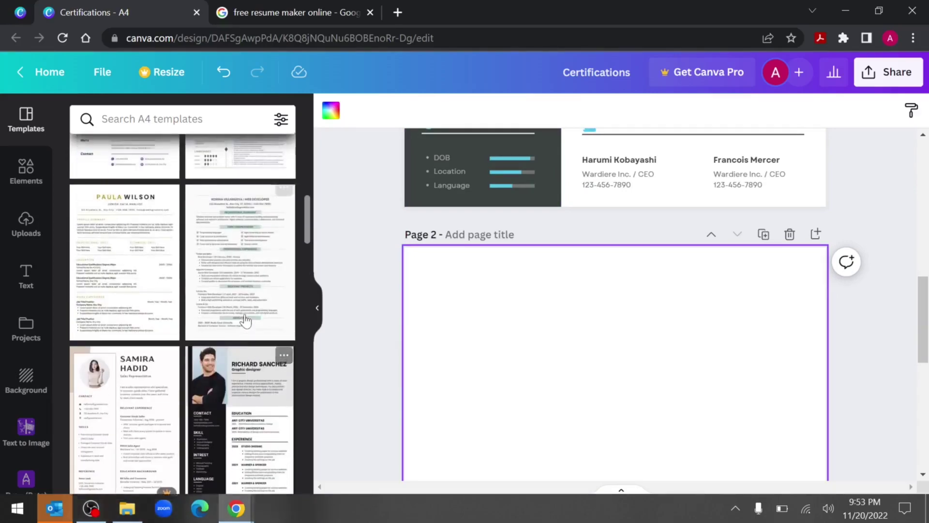
scroll(245, 320, up, 5)
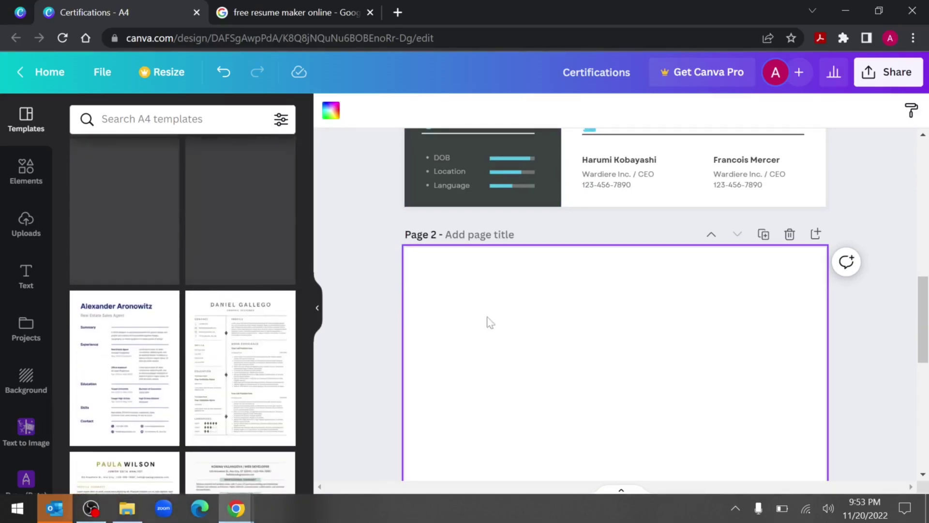
scroll(209, 307, up, 2)
scroll(209, 307, up, 3)
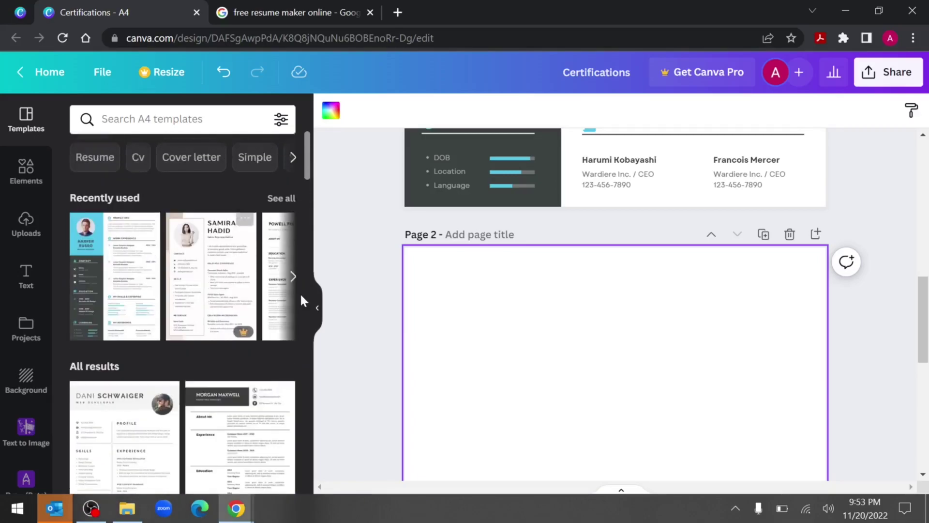
click(293, 278)
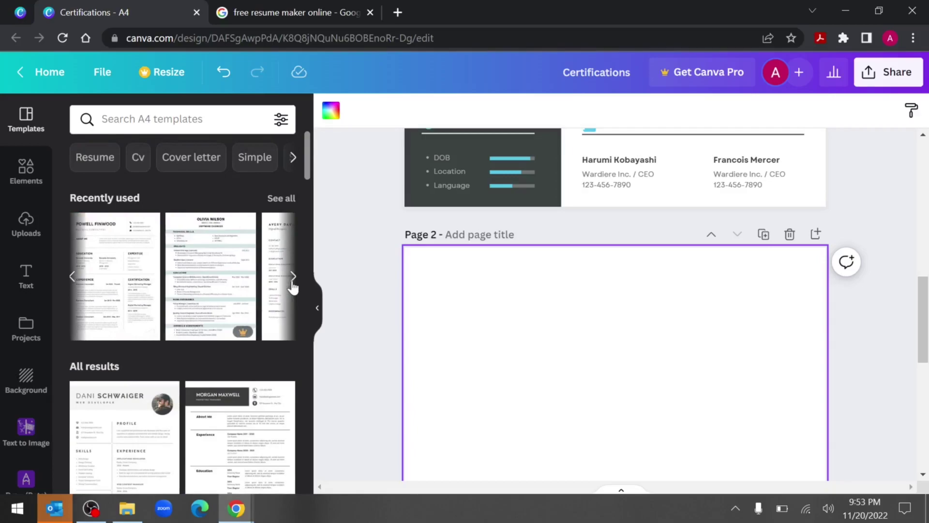
Apply the Powell Finwood resume layout to page 2
click(109, 290)
scroll(477, 275, down, 5)
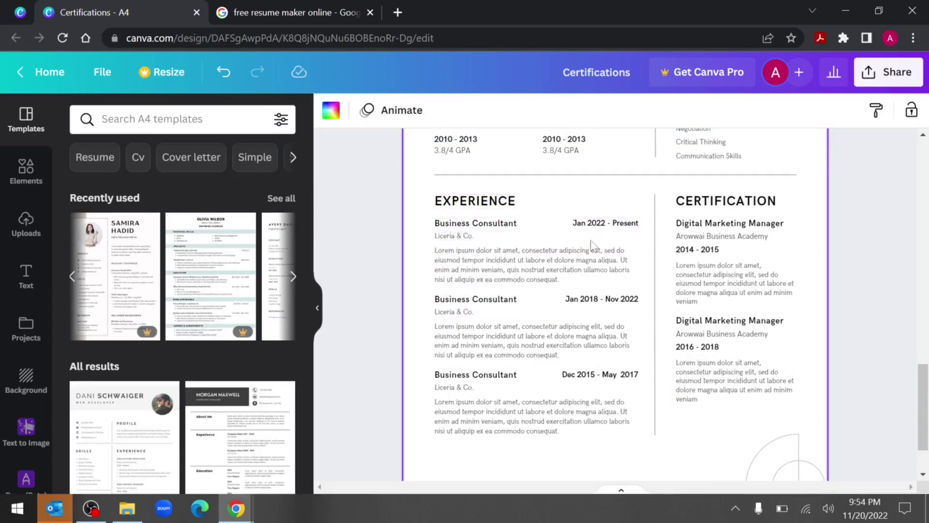
scroll(630, 348, up, 2)
scroll(735, 383, up, 3)
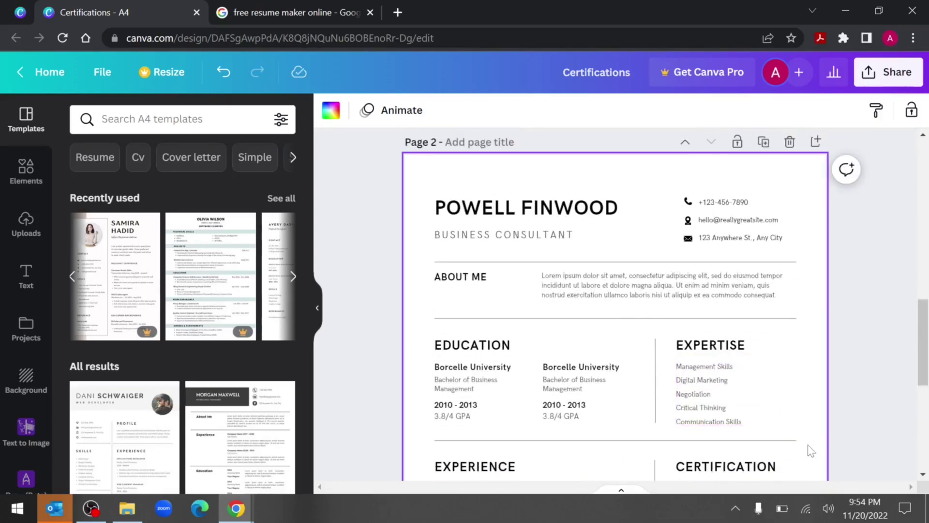
Delete the middle sections and the phone and email details, then retitle the name heading 'PROJECT DETAILS'
drag(808, 446, 428, 226)
key(Delete)
drag(799, 264, 681, 186)
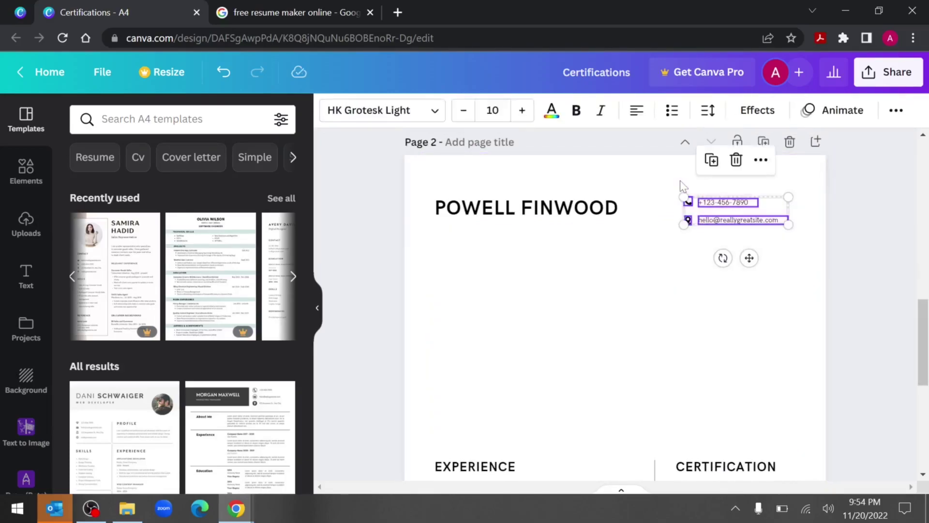
key(Delete)
double_click(527, 208)
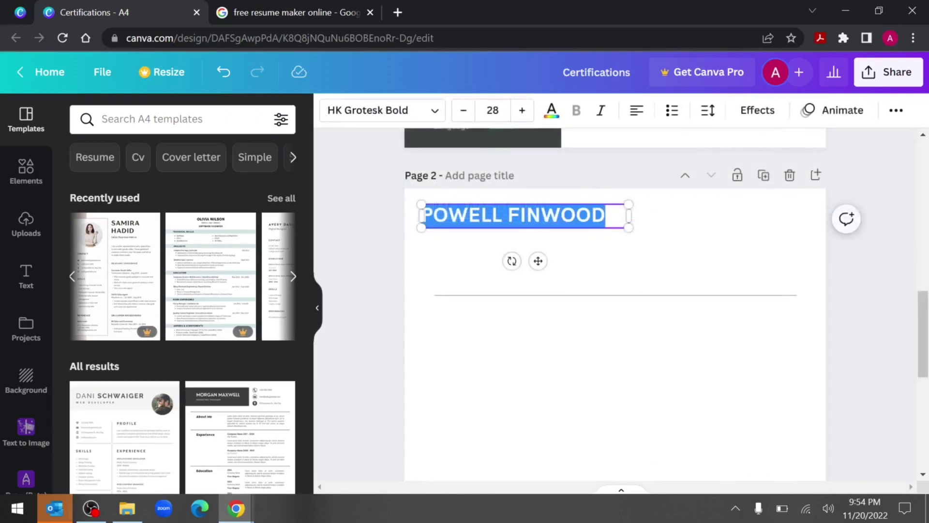
text(PROJECT DETAILS)
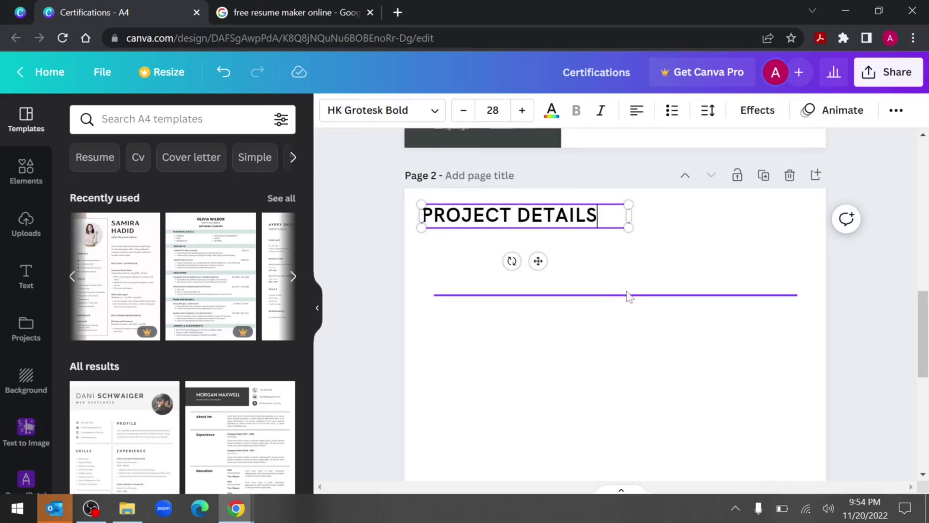
Centre the divider line just under the heading and colour 'PROJECT DETAILS' light blue #56c8ea
drag(629, 294, 614, 230)
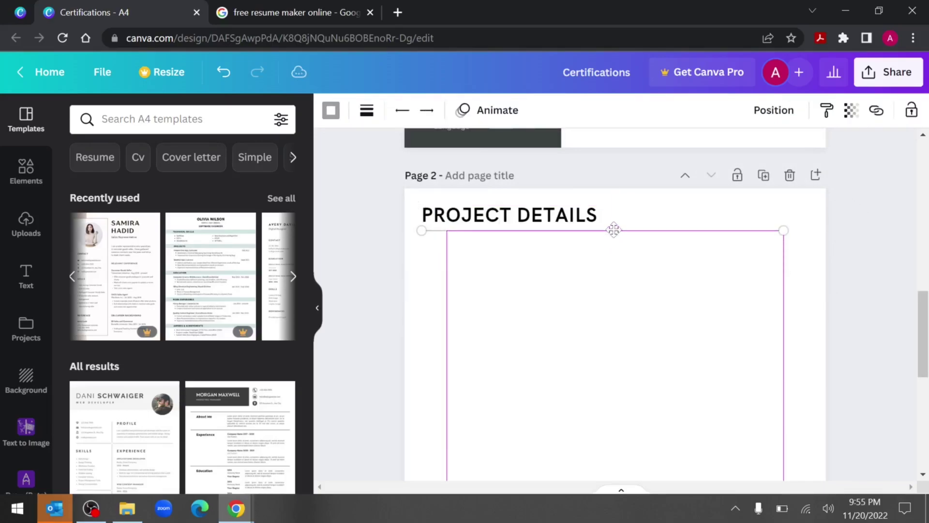
drag(614, 230, 602, 230)
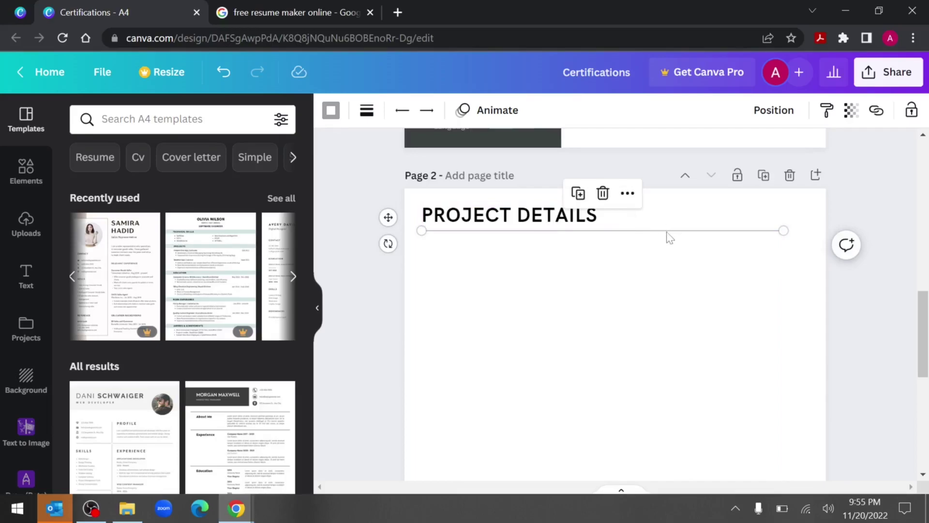
click(545, 220)
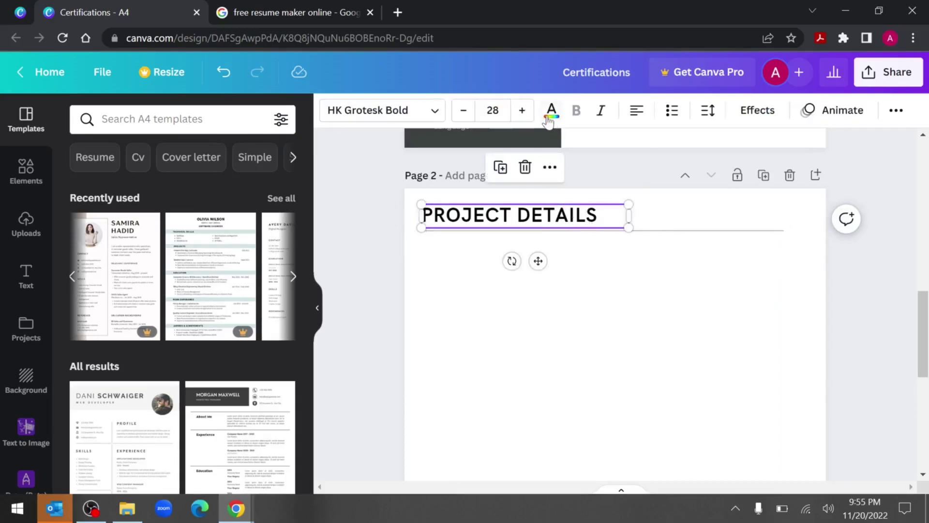
scroll(678, 291, up, 8)
scroll(680, 291, up, 1)
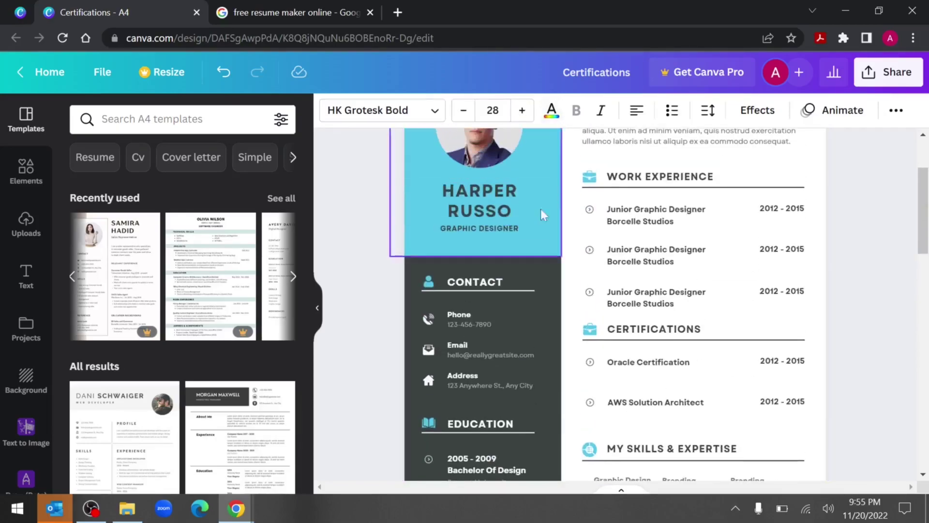
scroll(544, 219, down, 10)
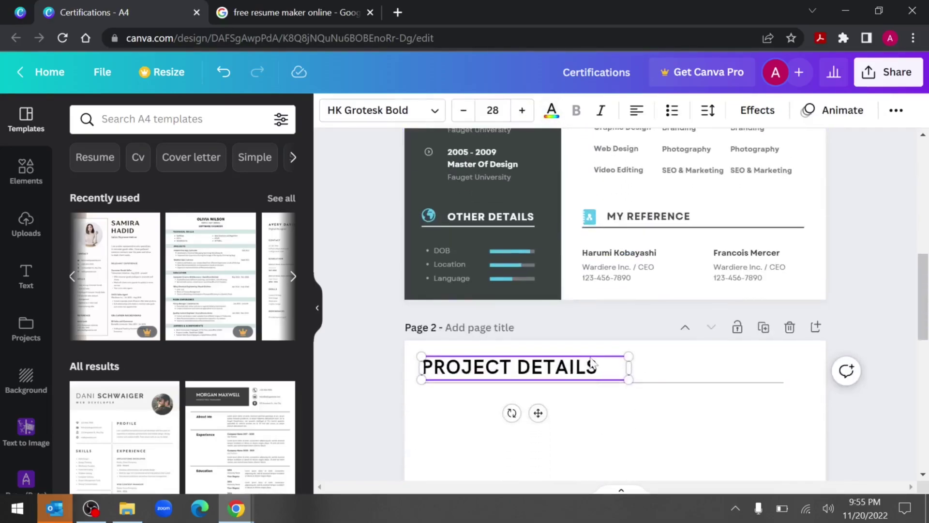
key(ctrl+a)
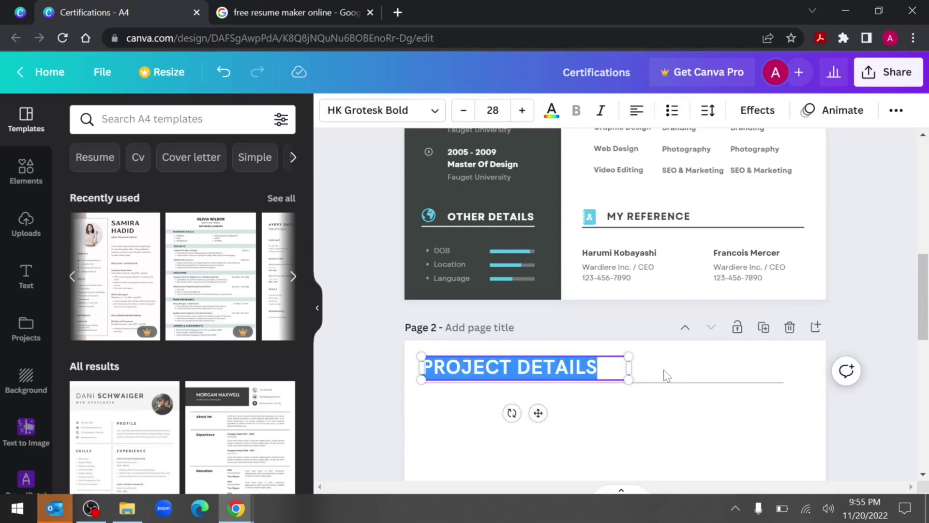
click(551, 111)
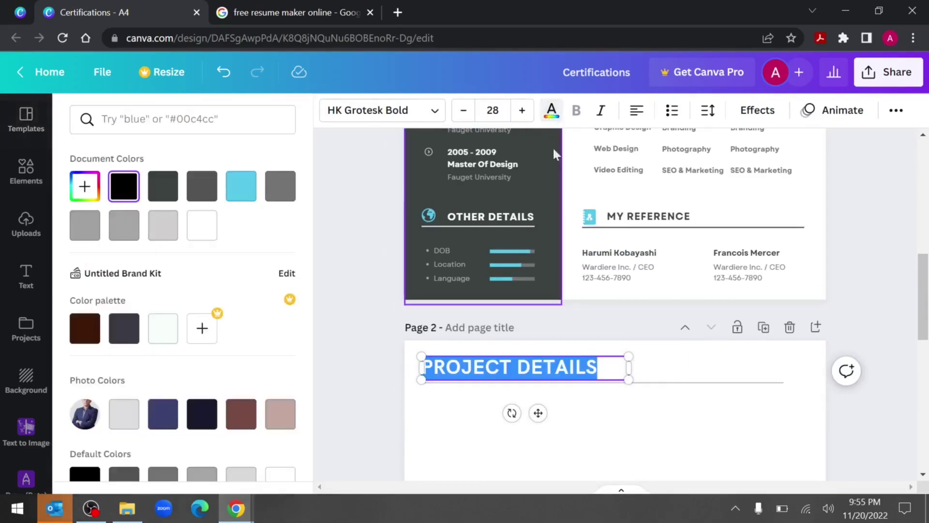
click(248, 186)
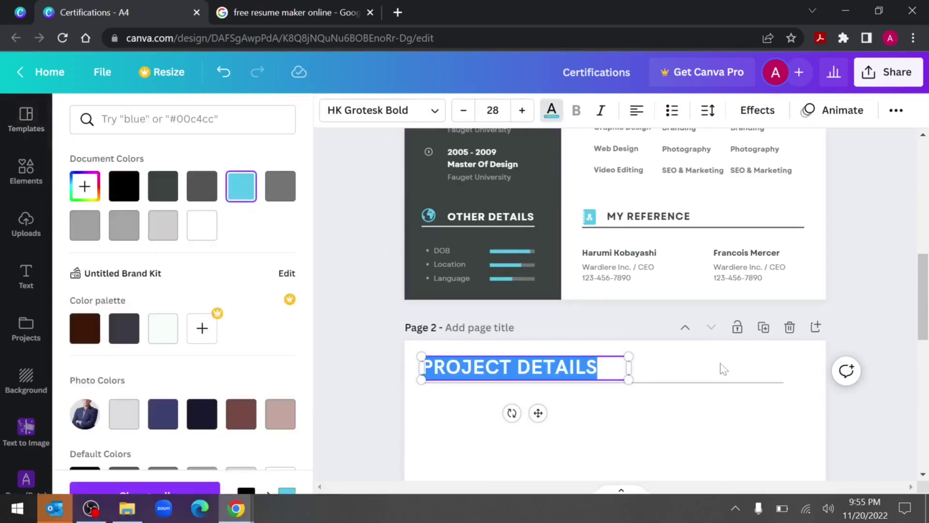
Remove the vertical column divider and the last two job entries
click(653, 429)
scroll(653, 429, down, 5)
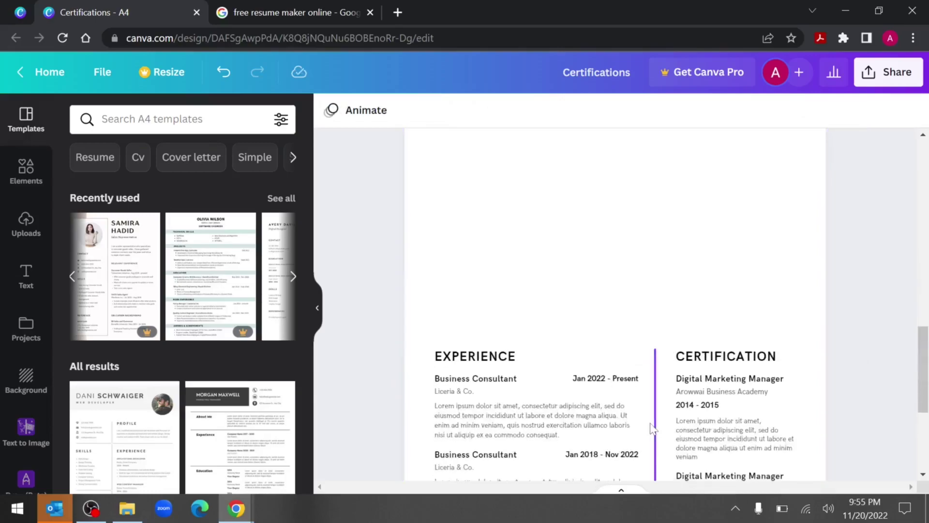
click(655, 395)
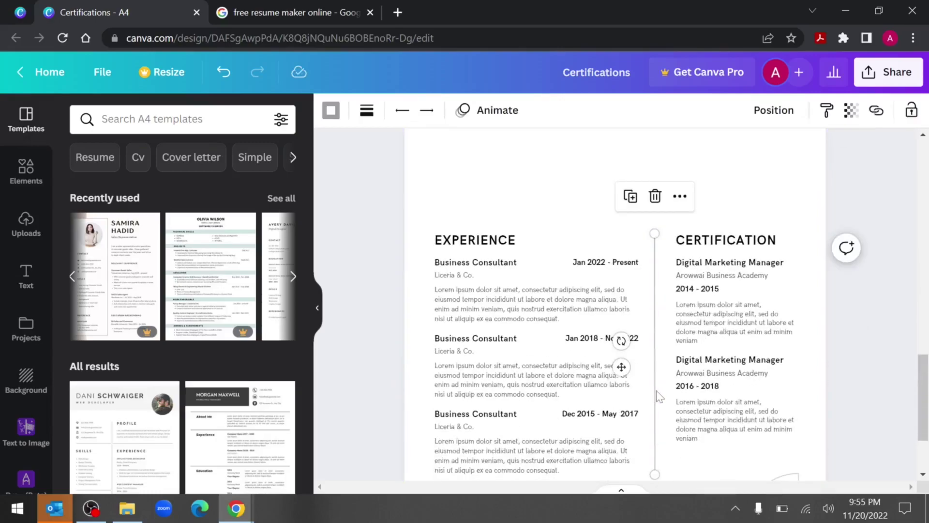
click(688, 455)
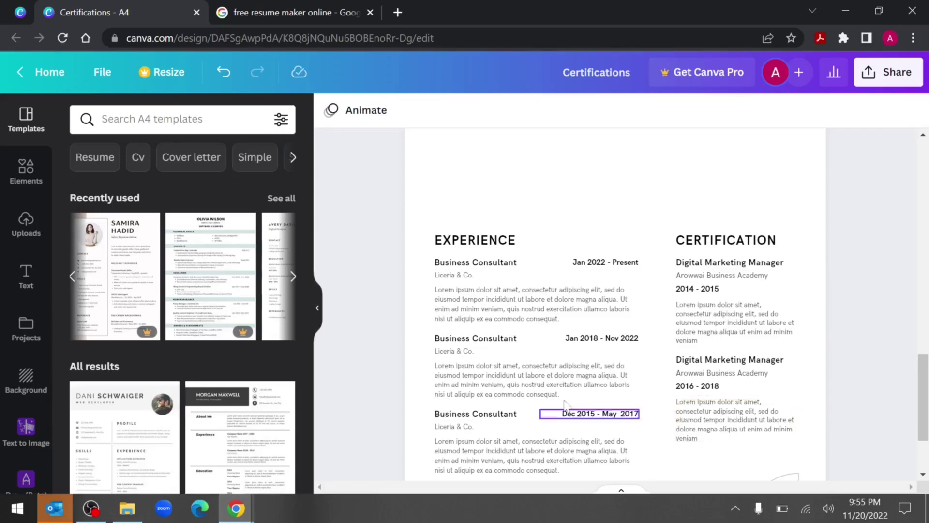
scroll(501, 236, down, 3)
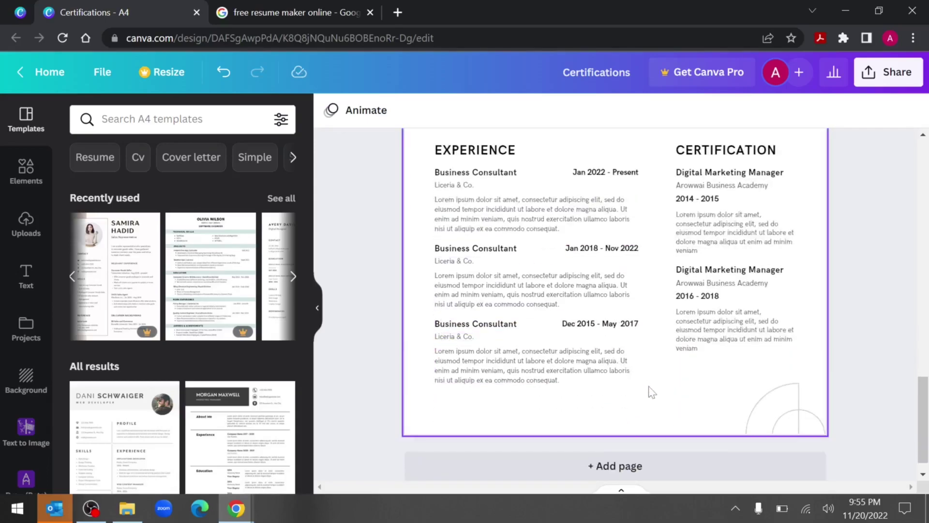
drag(649, 390, 458, 245)
key(Delete)
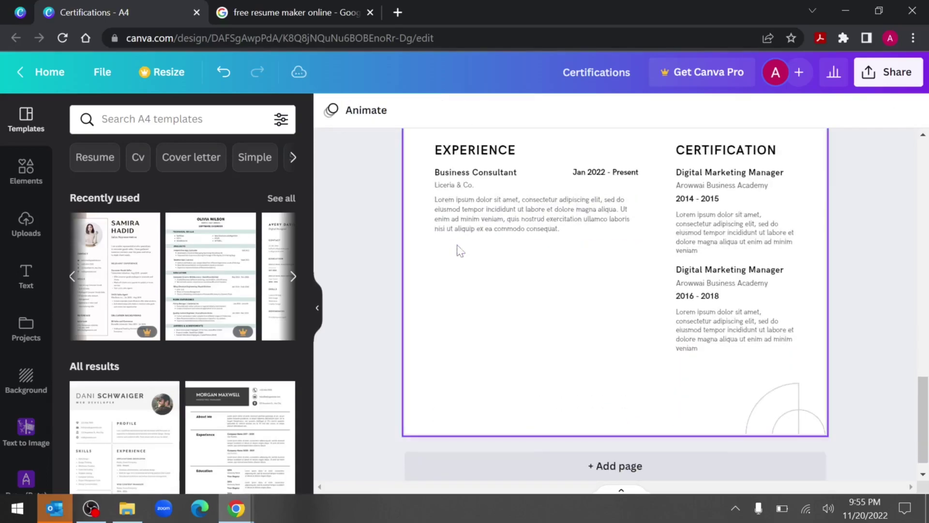
Delete the certification details, the second certification entry and the CERTIFICATION heading
drag(671, 207, 726, 180)
key(Delete)
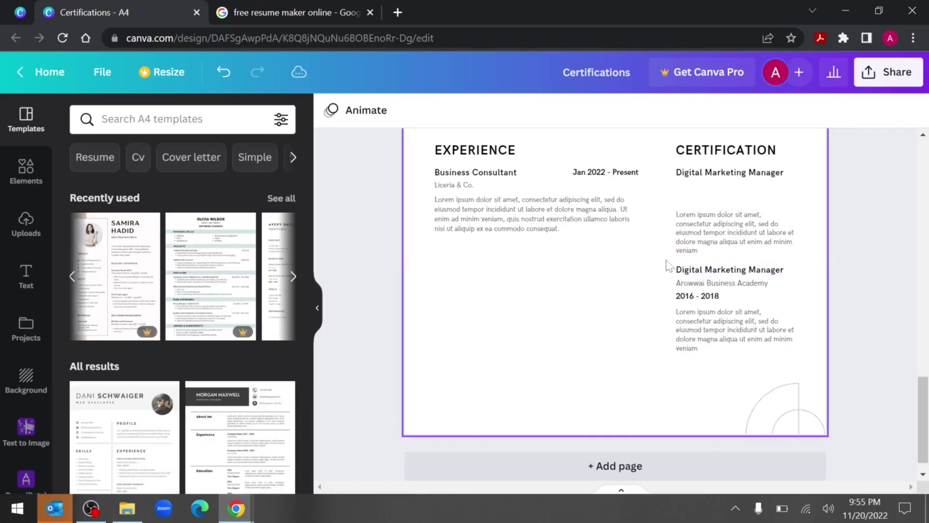
drag(668, 263, 815, 338)
key(Delete)
scroll(798, 334, up, 3)
click(717, 317)
key(Delete)
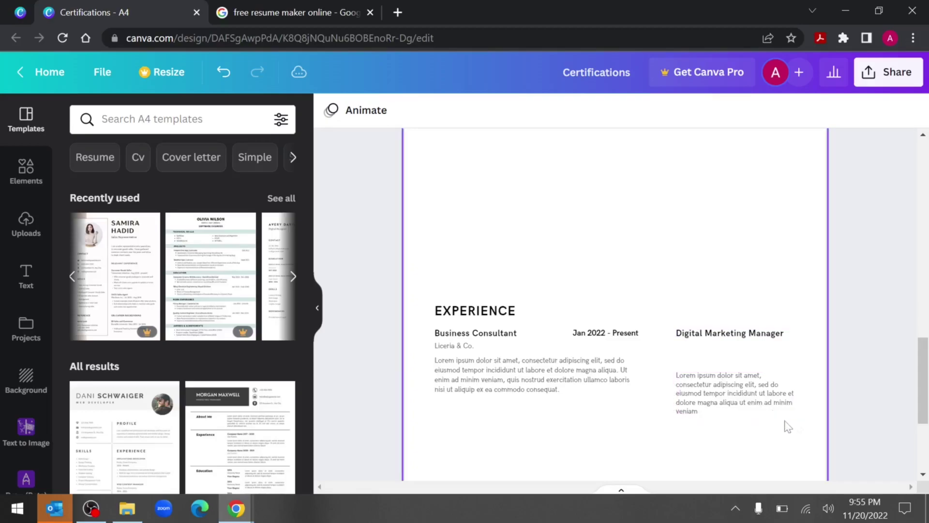
Move the Experience entry and the Digital Marketing Manager blurb up beneath the heading
drag(801, 425, 443, 280)
scroll(583, 227, down, 3)
scroll(583, 228, up, 3)
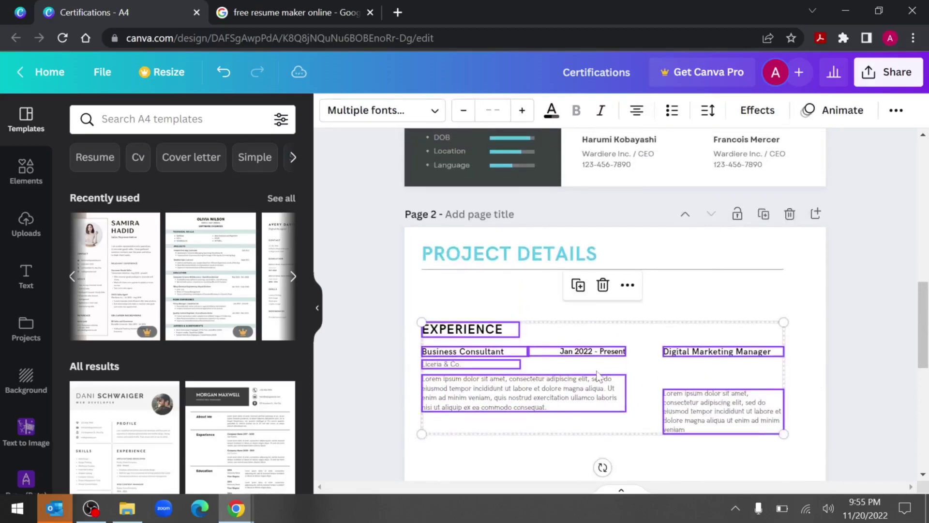
drag(601, 366, 602, 324)
drag(660, 289, 763, 344)
click(637, 377)
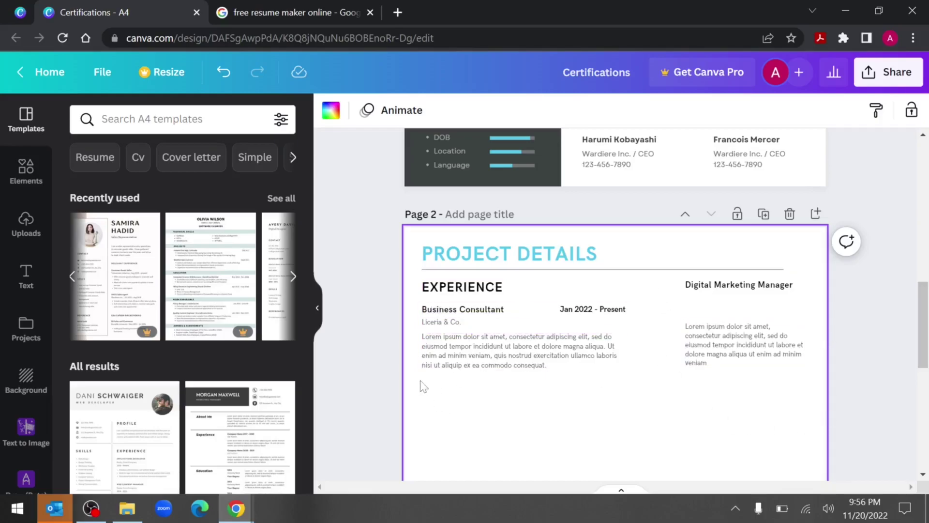
Add a square from Elements and stretch it into a dark brown rectangle over the Experience entry
click(26, 191)
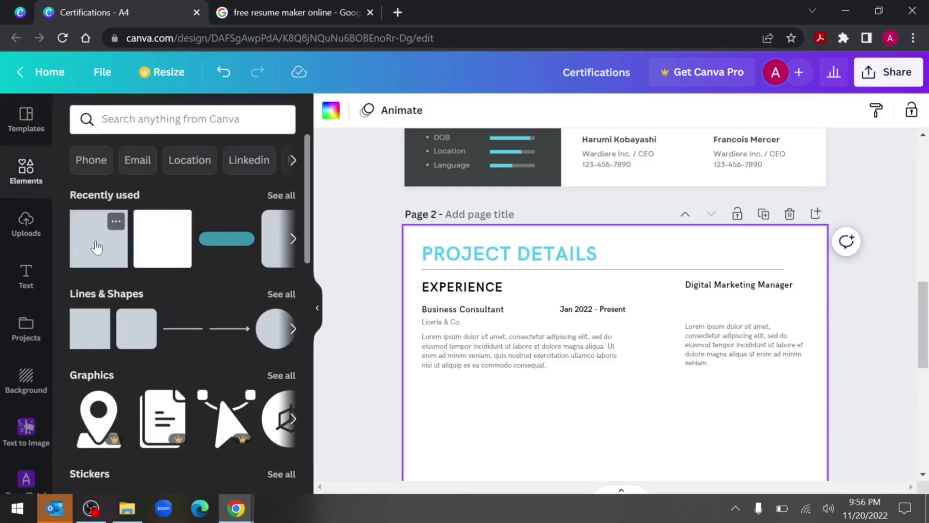
click(97, 247)
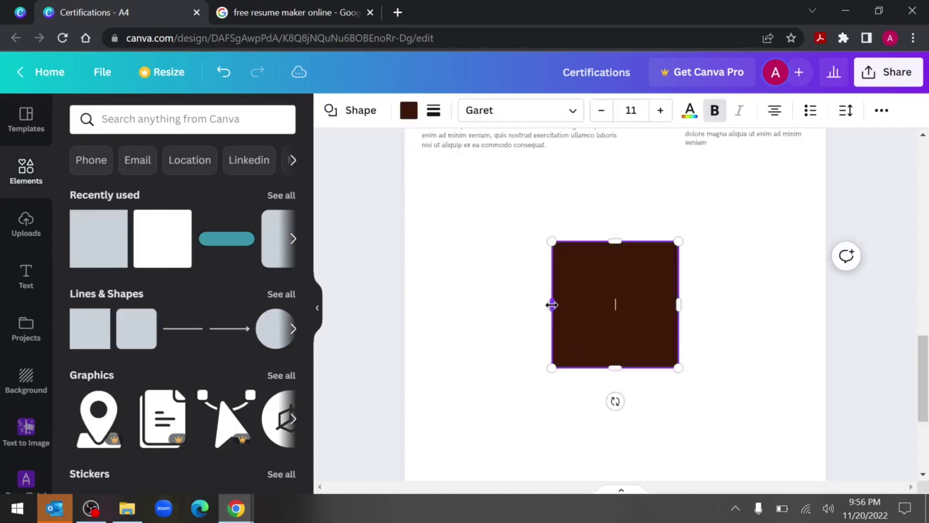
drag(552, 304, 528, 305)
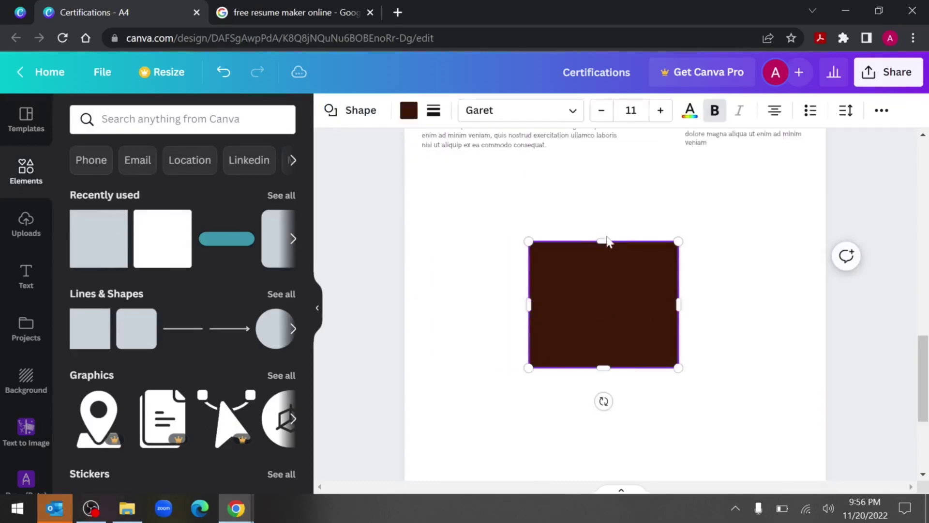
drag(607, 242, 602, 213)
scroll(608, 328, up, 3)
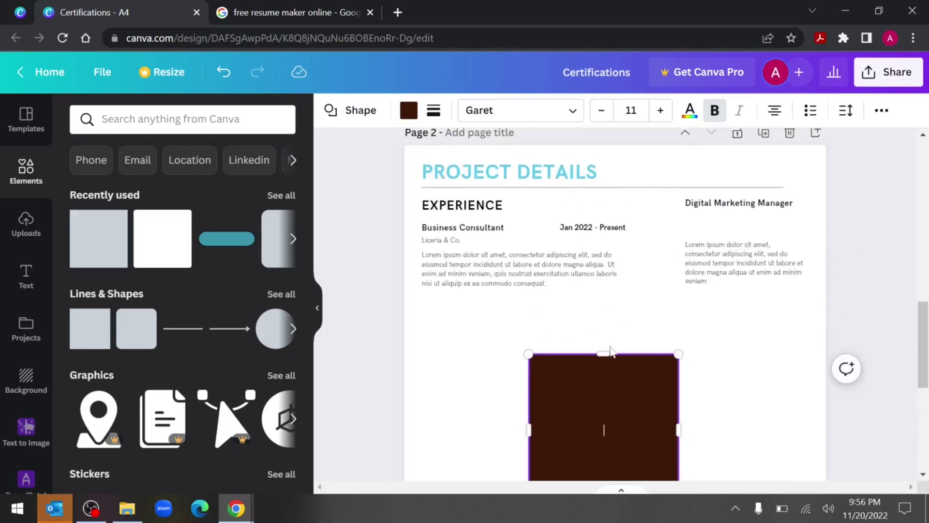
drag(616, 447, 498, 284)
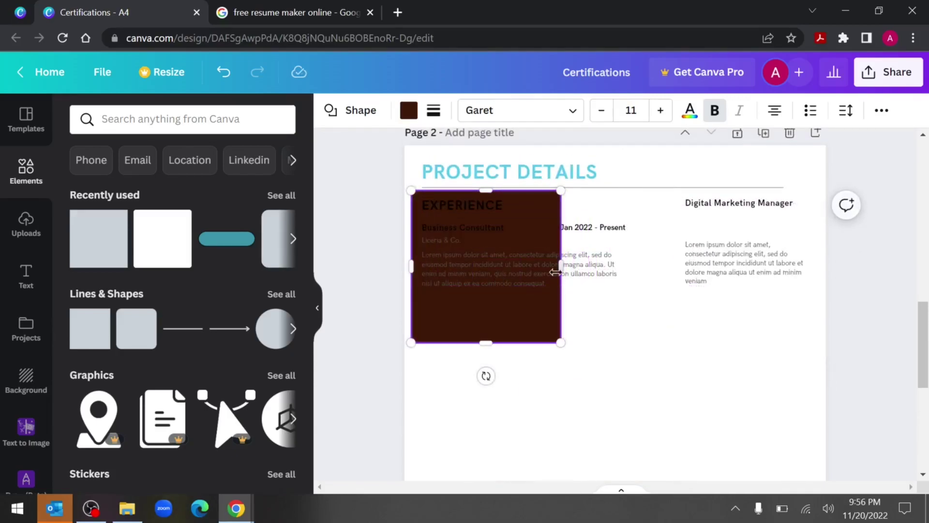
drag(559, 270, 670, 257)
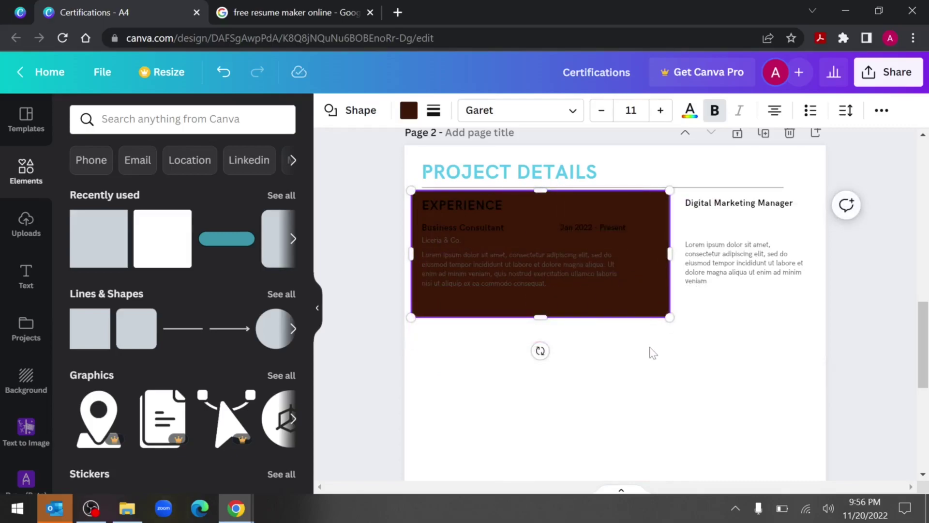
scroll(649, 352, up, 2)
scroll(705, 386, down, 3)
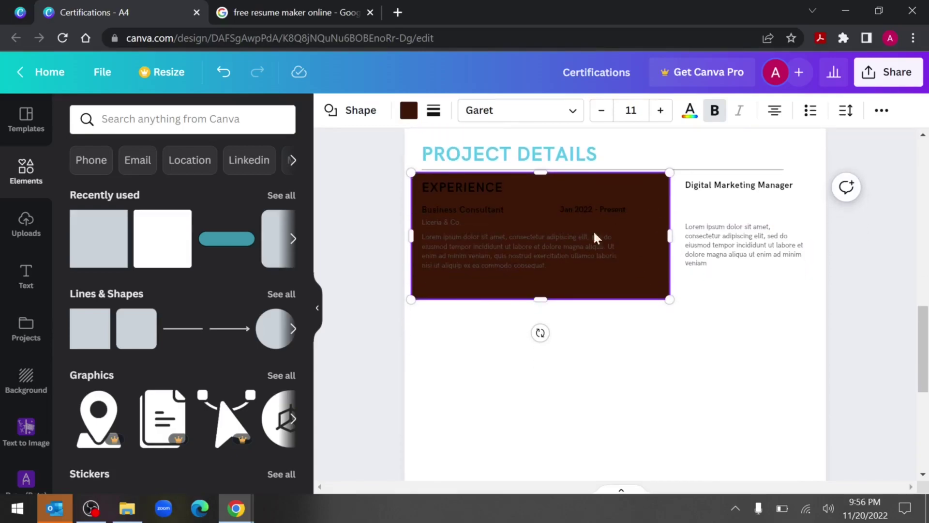
scroll(690, 368, up, 3)
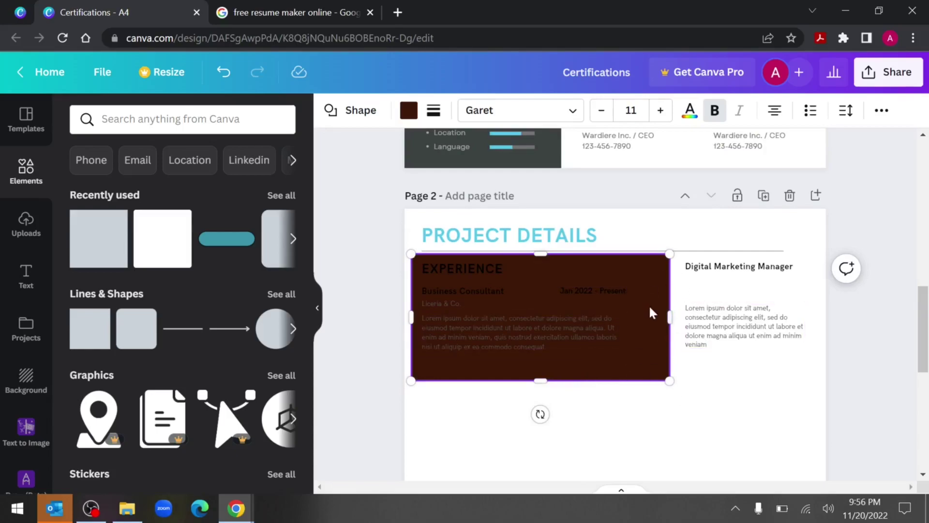
scroll(624, 415, down, 2)
scroll(624, 416, up, 2)
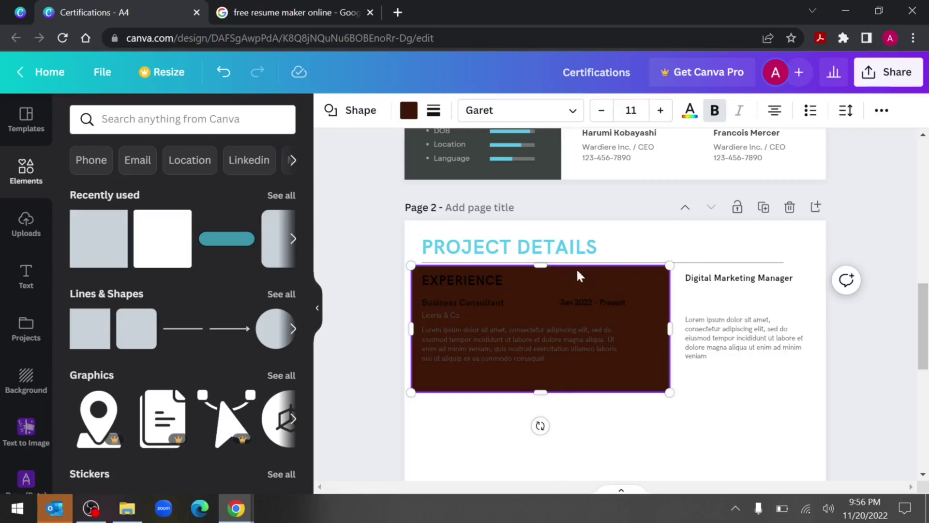
Recolour the rectangle's fill to light grey #EDEDED via a custom colour
click(408, 112)
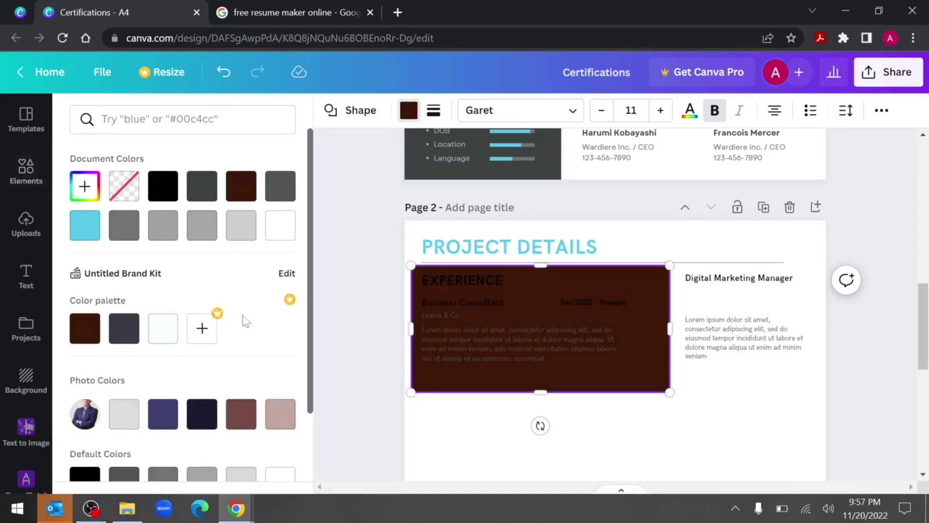
scroll(246, 322, down, 1)
click(159, 294)
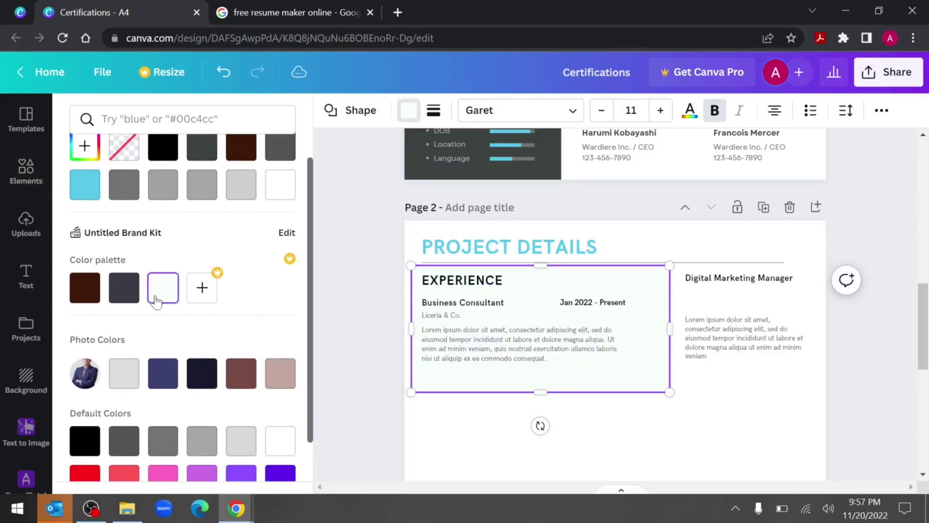
click(85, 145)
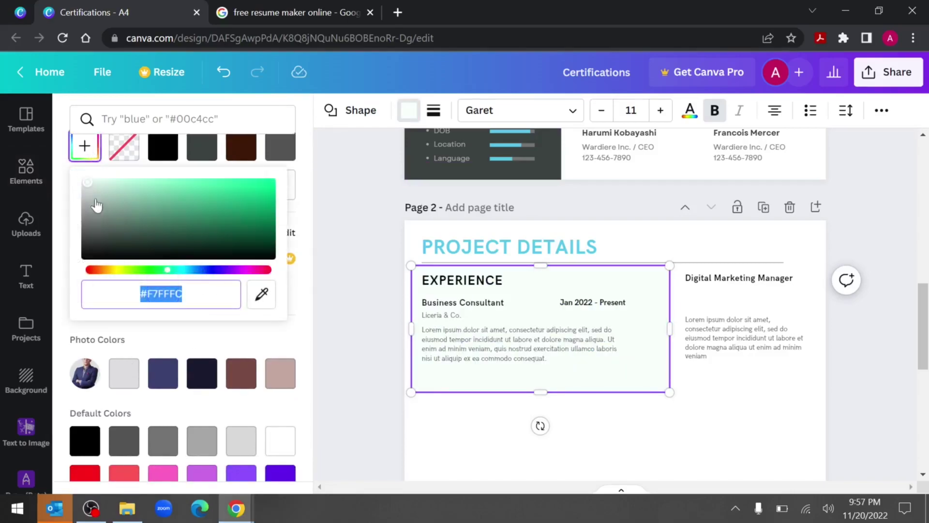
drag(88, 191, 74, 189)
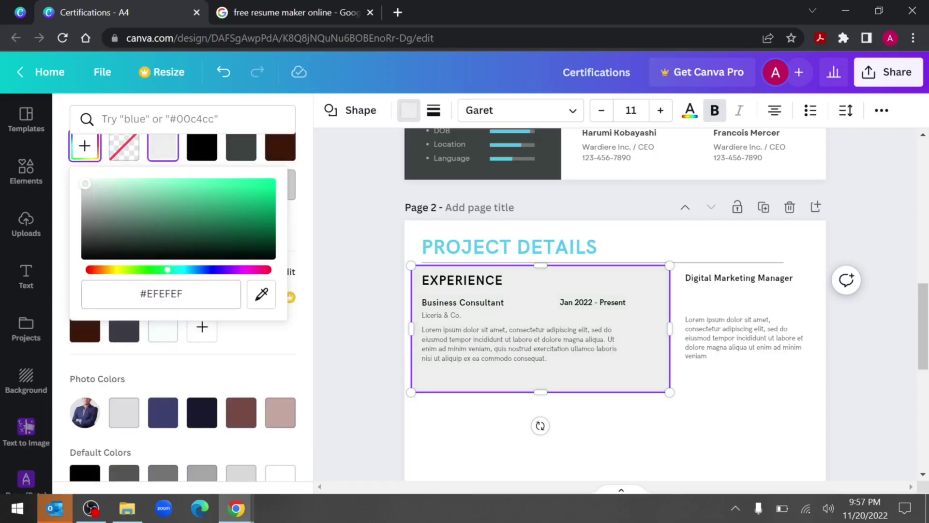
key(Escape)
key(Escape)
click(725, 391)
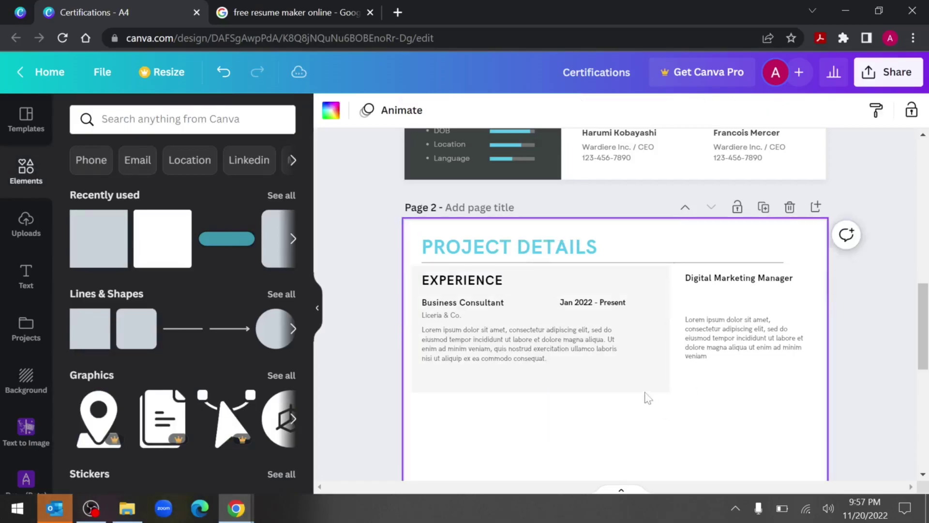
Duplicate the grey rectangle and resize the copy to fit the right-hand column
click(628, 382)
key(ctrl+d)
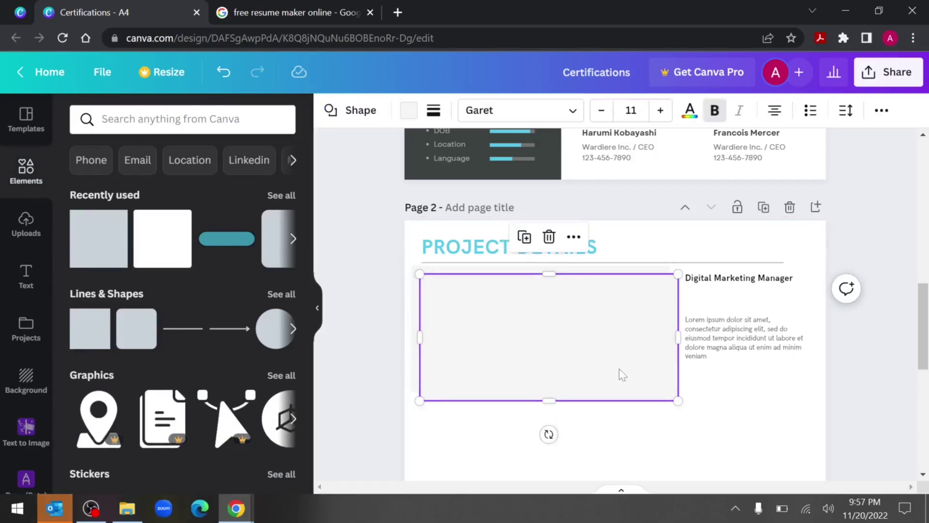
drag(623, 375, 765, 359)
drag(567, 328, 675, 329)
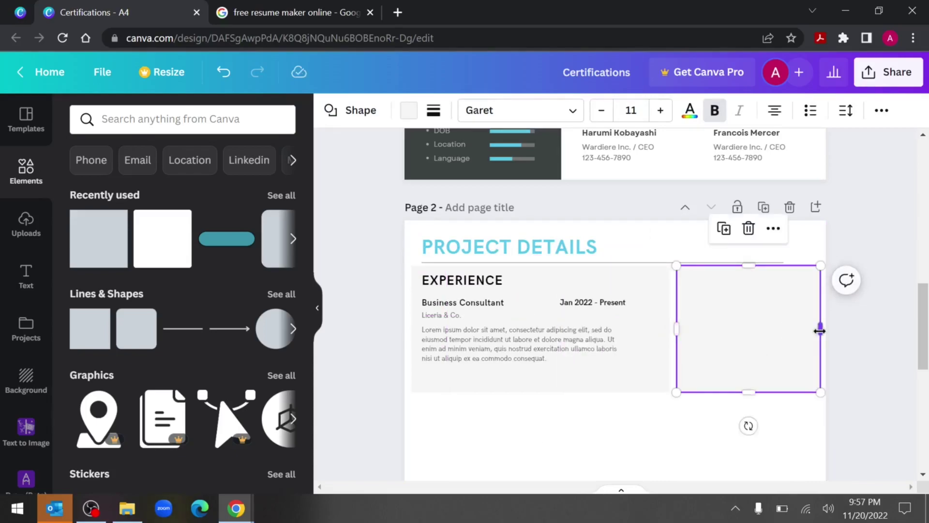
drag(819, 330, 816, 329)
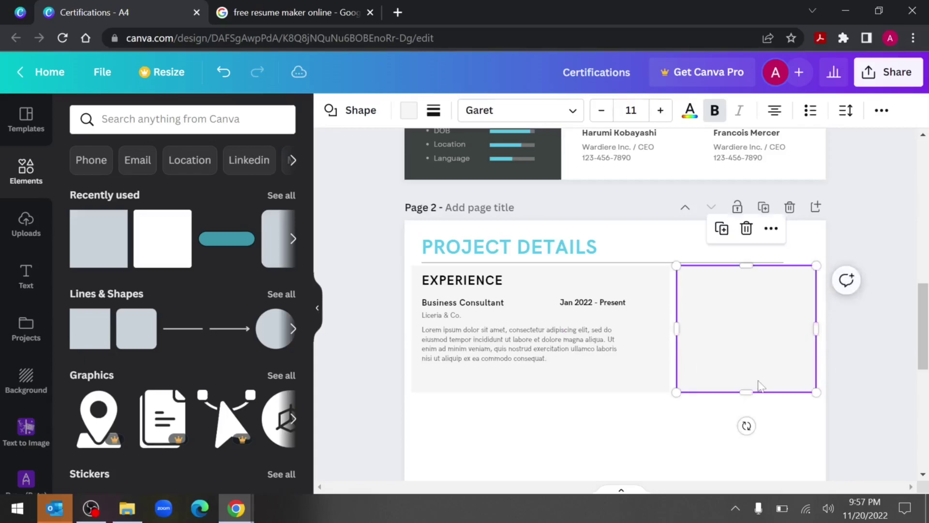
Send the new grey box behind the right column text
right_click(794, 284)
click(803, 314)
right_click(777, 277)
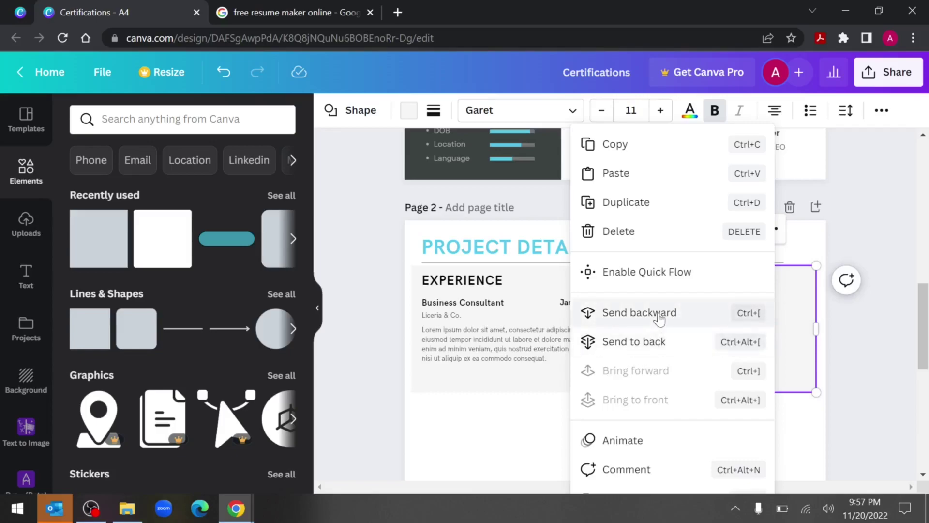
click(805, 288)
right_click(778, 282)
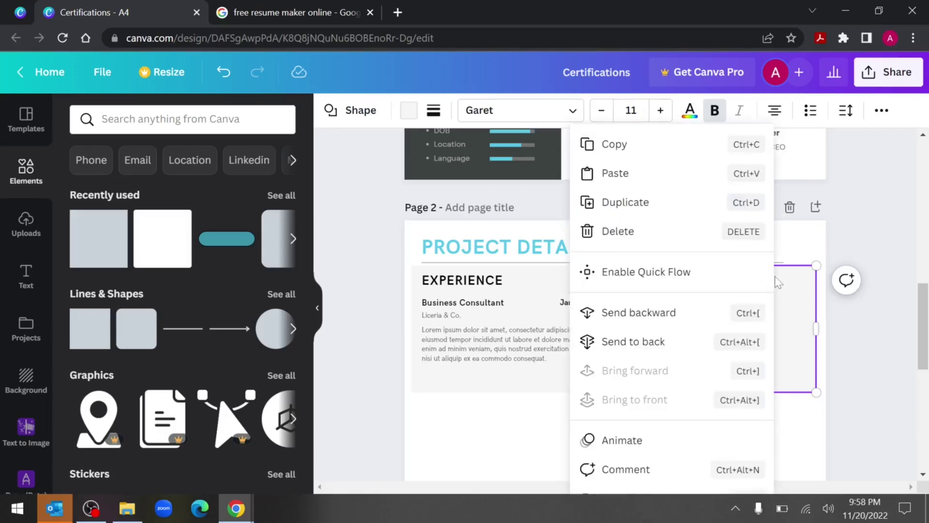
click(653, 343)
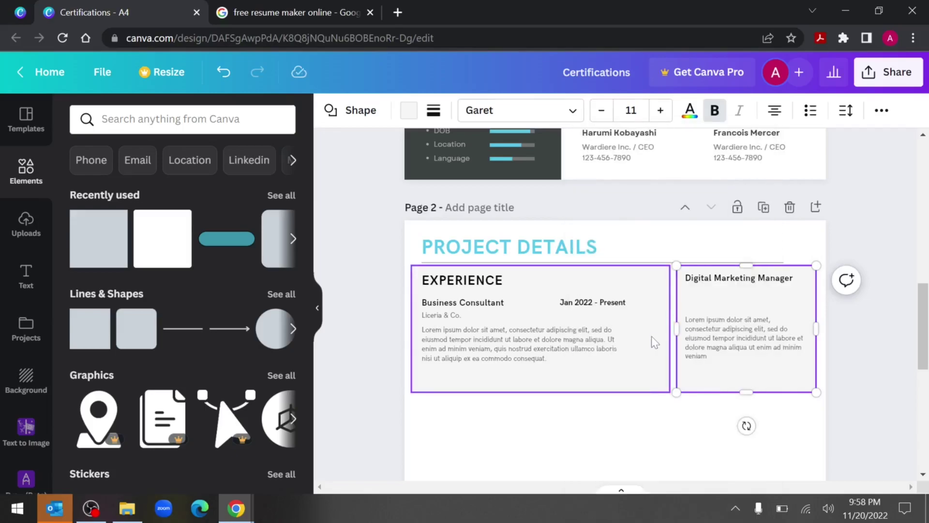
Rename the right heading 'Development Tools' and replace the placeholder with a bulleted 'Spring boot' item
click(674, 334)
double_click(709, 280)
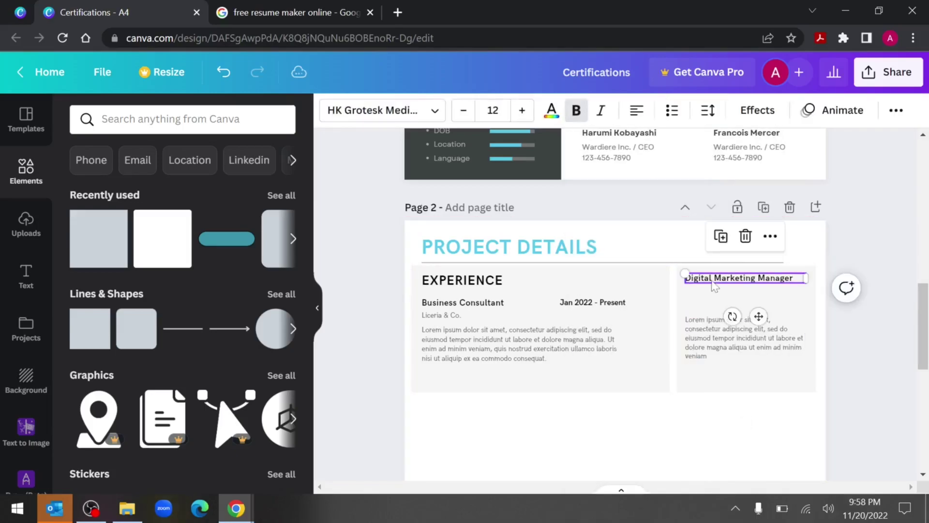
key(ctrl+a)
text(Development)
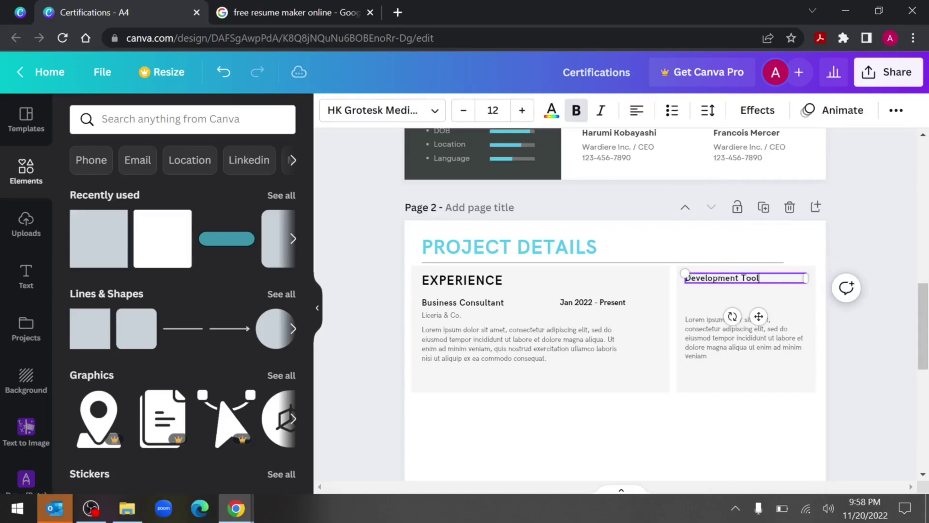
triple_click(740, 337)
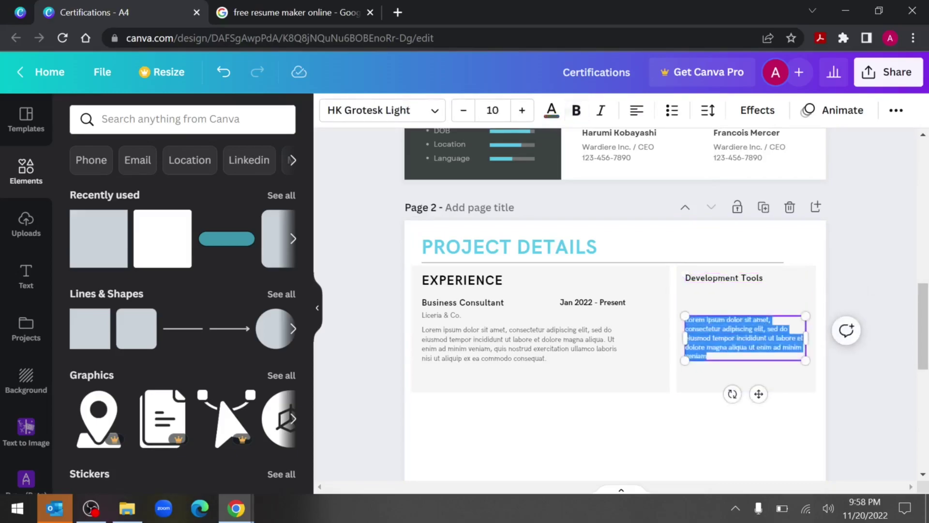
click(673, 116)
key(BackSpace)
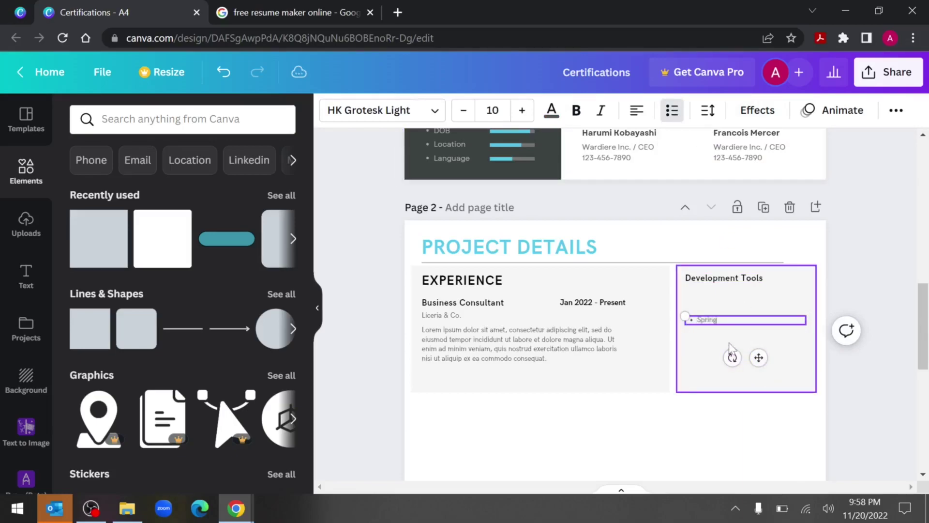
text(Spring boot)
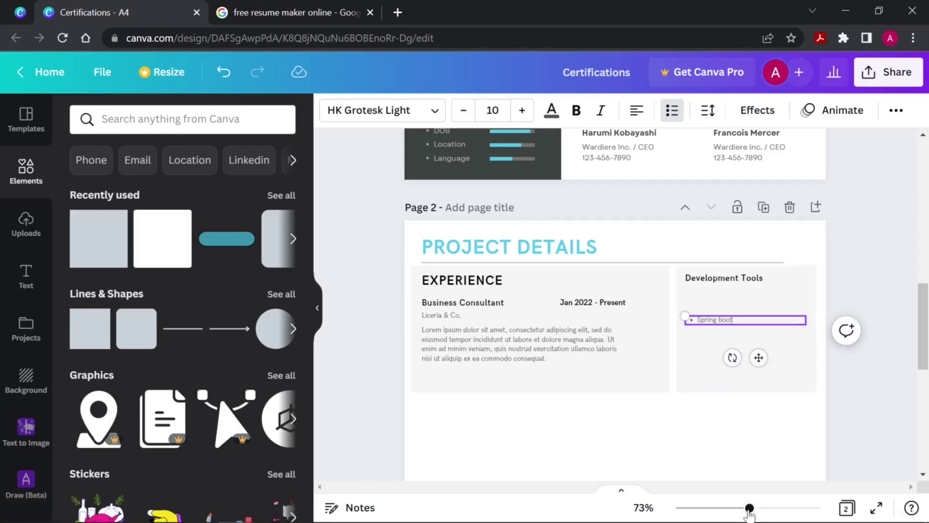
drag(750, 507, 765, 508)
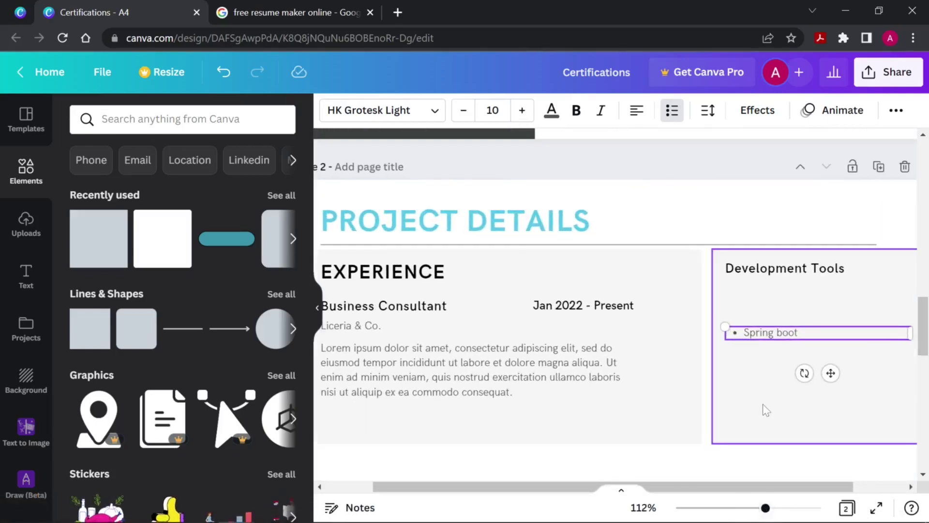
scroll(764, 407, right, 2)
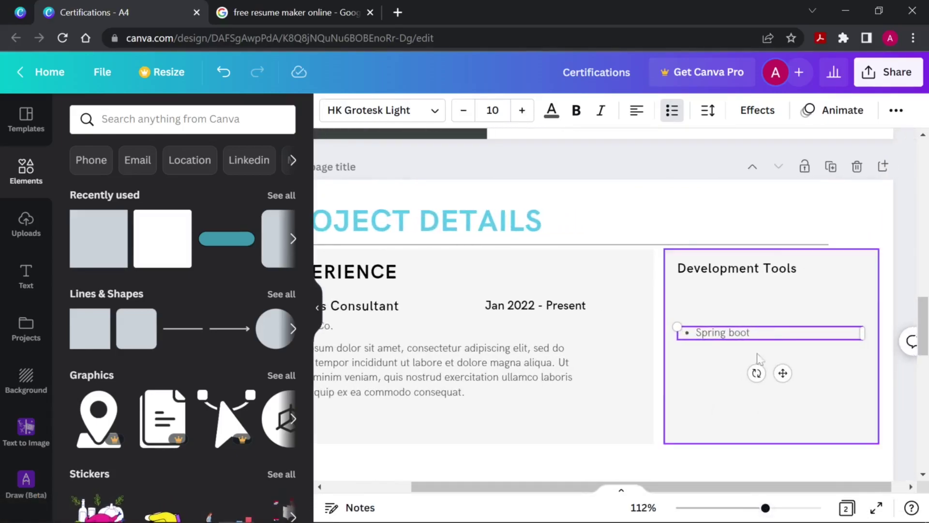
drag(782, 372, 781, 340)
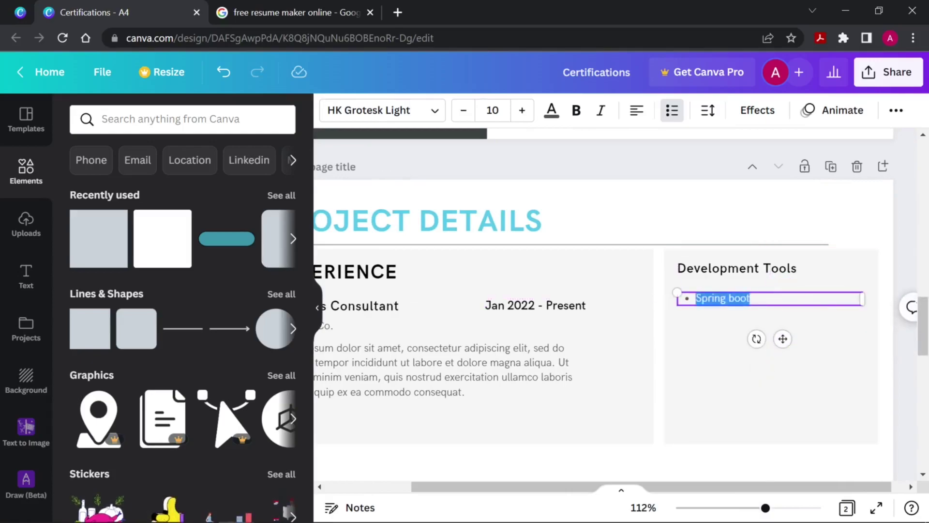
Add bullets for Hibernate Jpa, Docker and Kubernetes
key(Return)
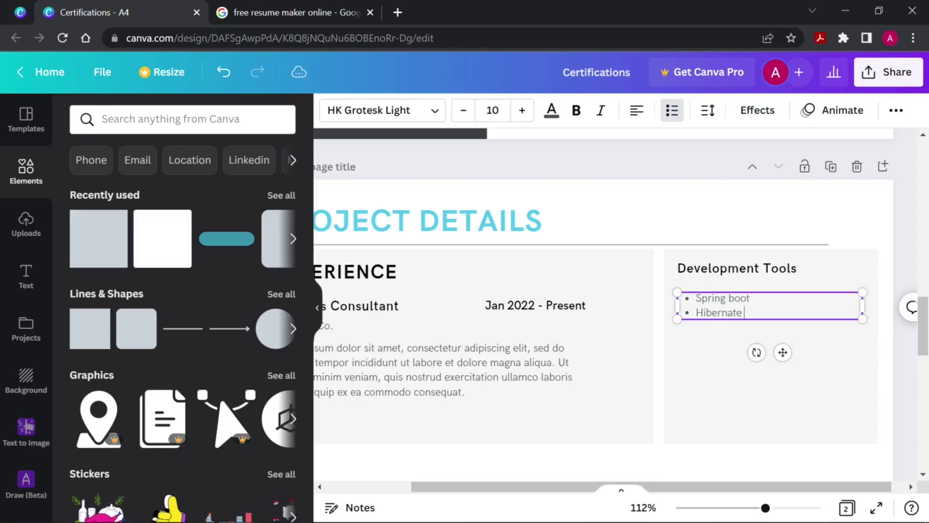
text(Hibernate Jpa)
key(Return)
text(Docker)
key(Return)
text(Kubernetes)
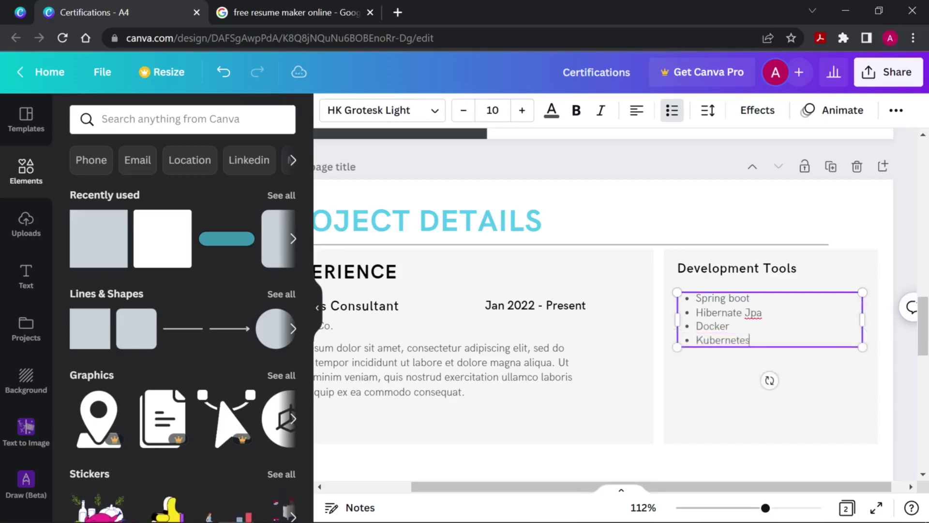
Add bullets for Istio service mesh, Swagger Ui, Jenkins, Splunk, Jira and Spring boot feature toggle
key(Return)
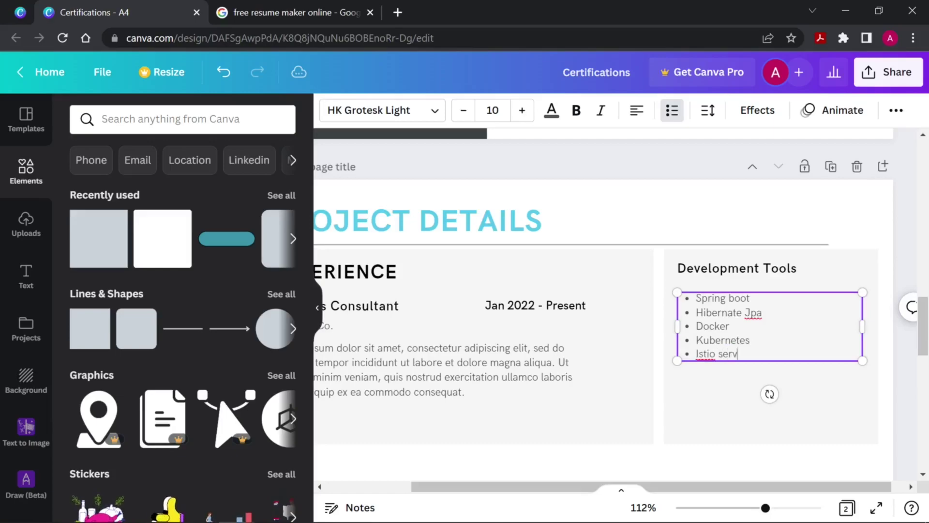
text(Istio service mesh)
key(Return)
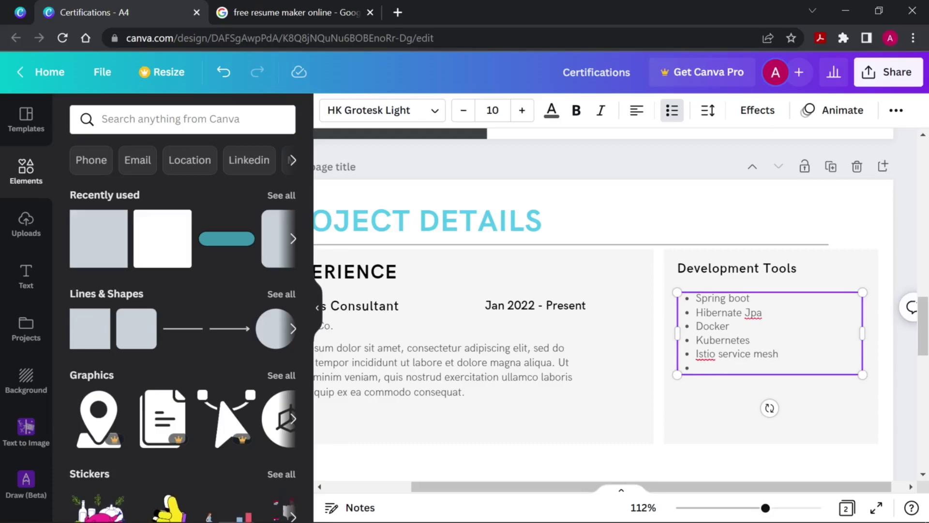
text(Swagger Ui)
key(Return)
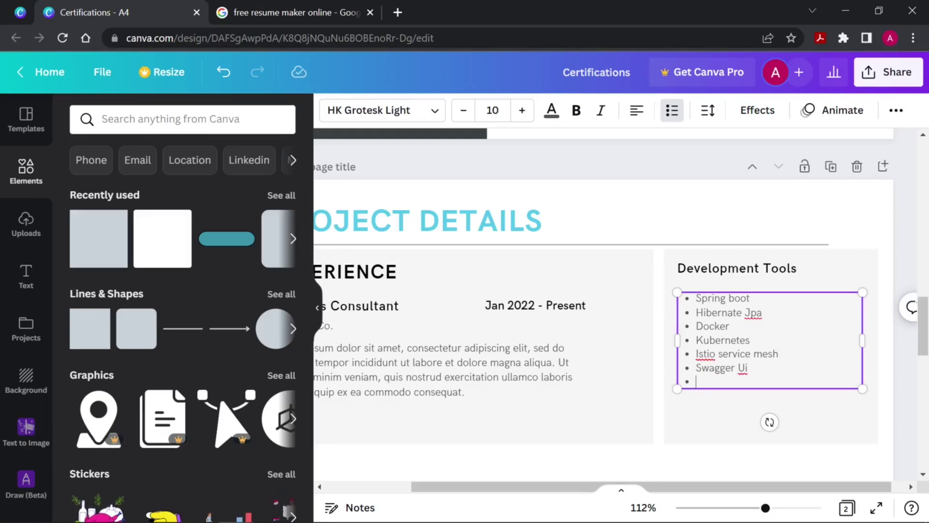
text(Jenkins)
key(Return)
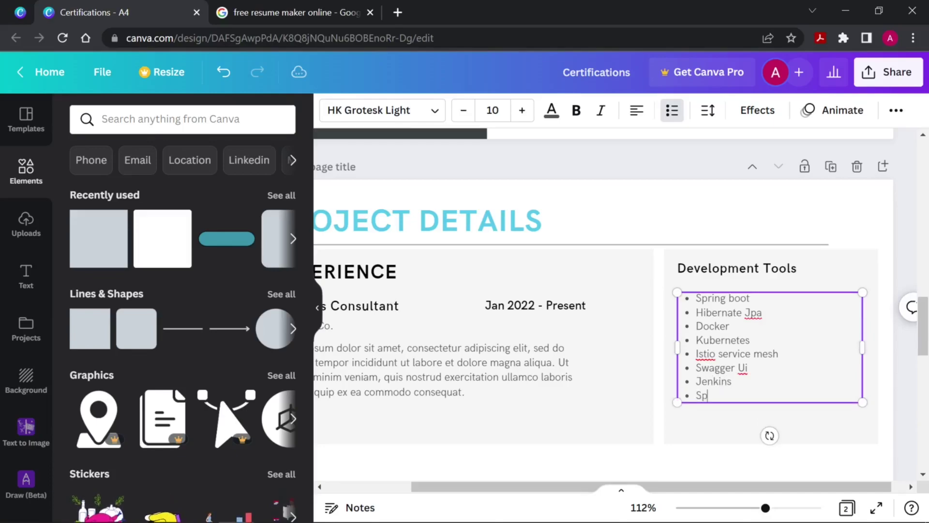
key(Return)
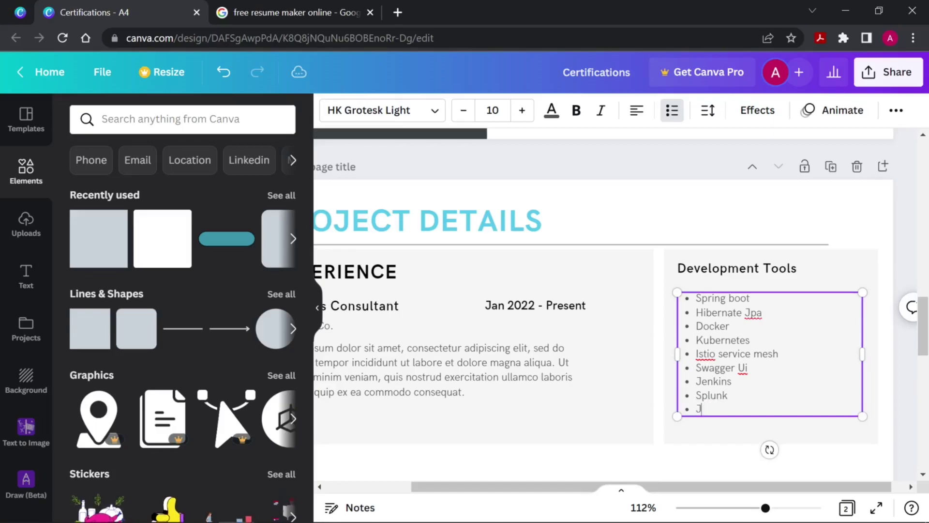
text(Jira)
key(Return)
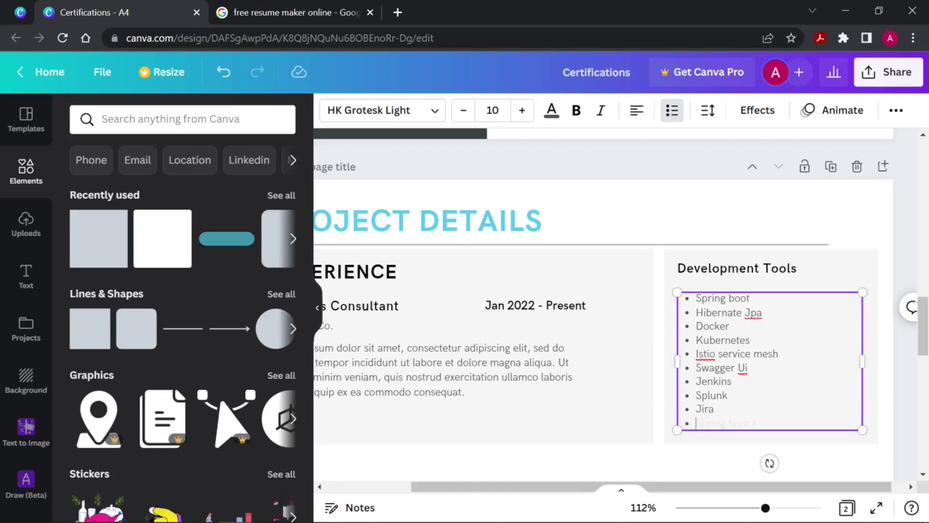
text(Spring boot FE)
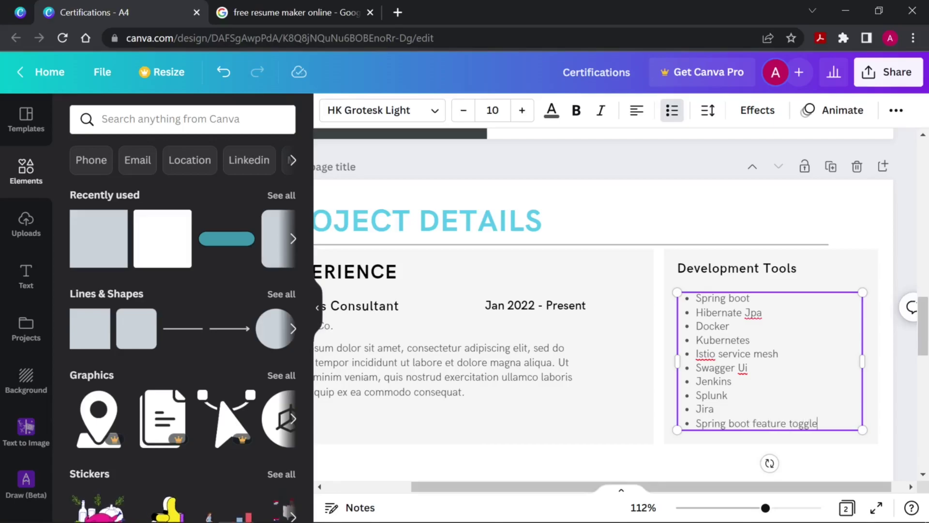
Replace the EXPERIENCE heading with 'WALMART'
click(786, 430)
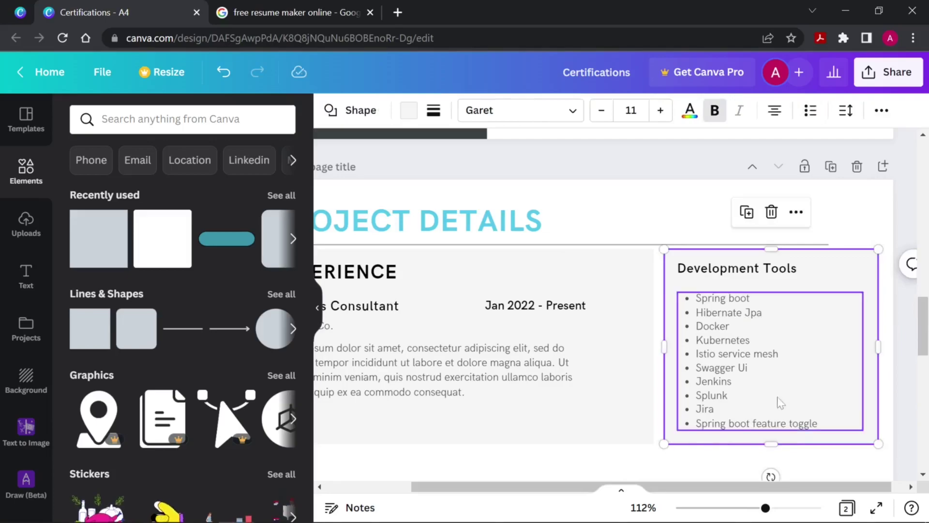
click(826, 421)
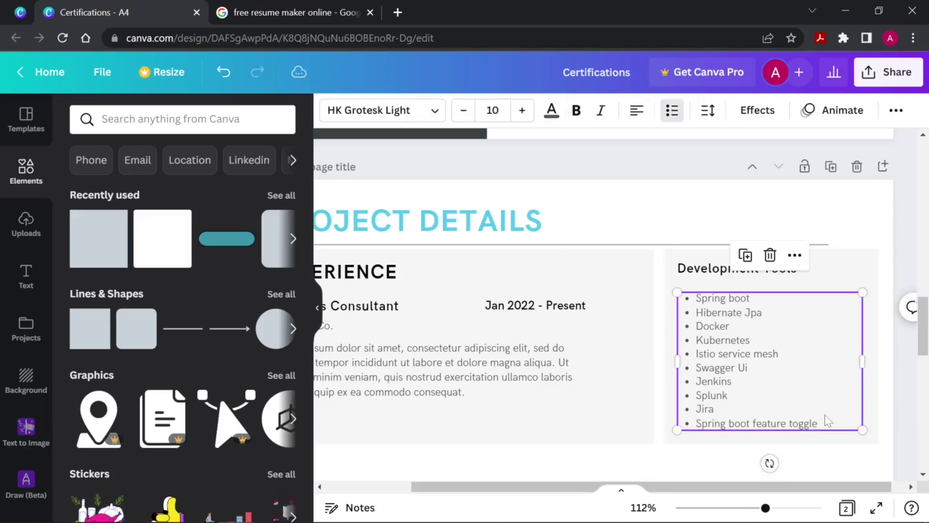
click(601, 440)
scroll(629, 428, left, 3)
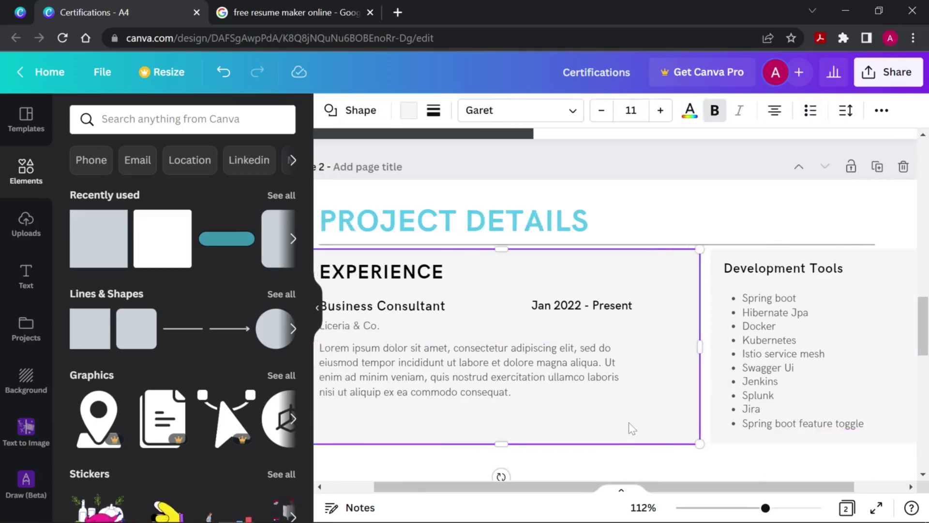
click(565, 391)
click(402, 272)
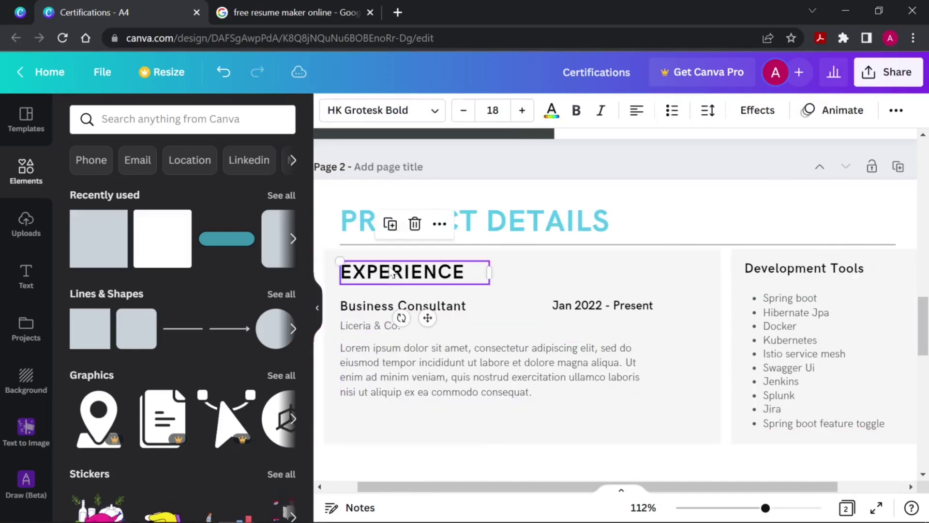
click(402, 272)
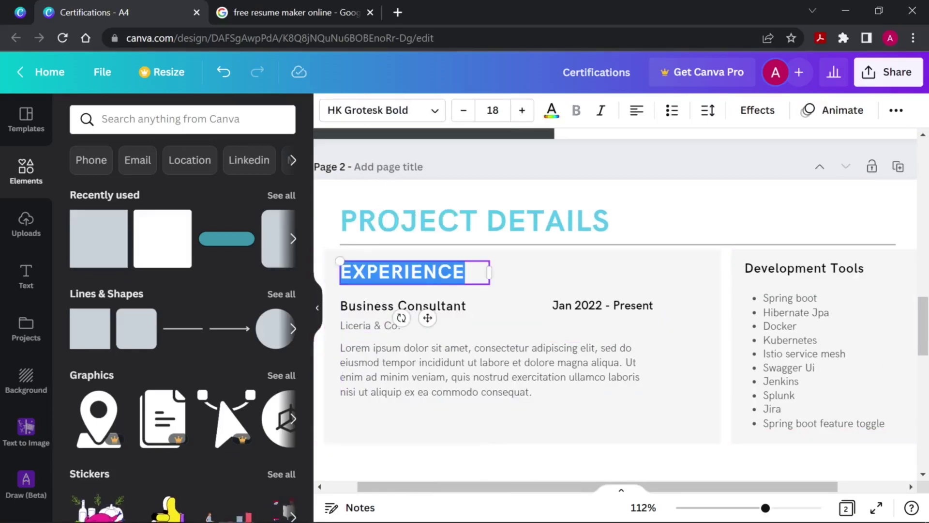
text(WALMART)
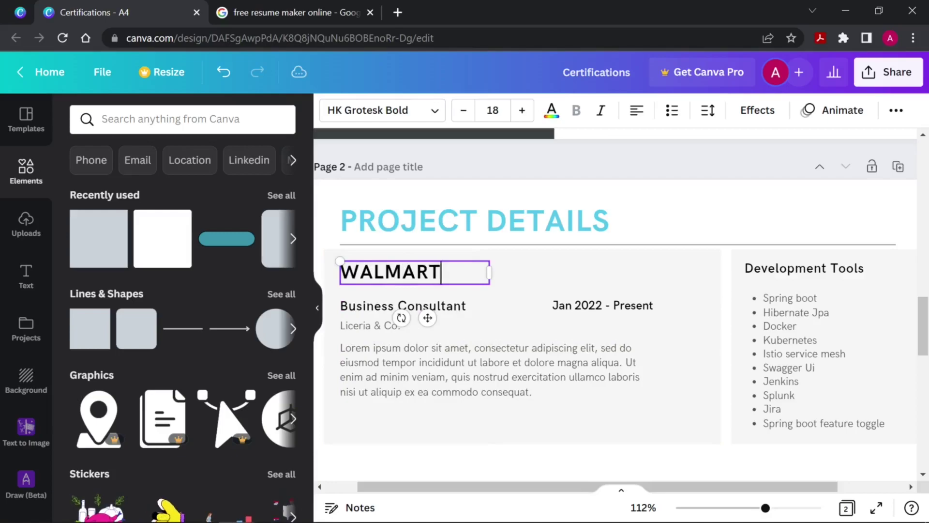
Retitle the job 'Inventory Management System', widened to fit one line
click(373, 306)
click(374, 306)
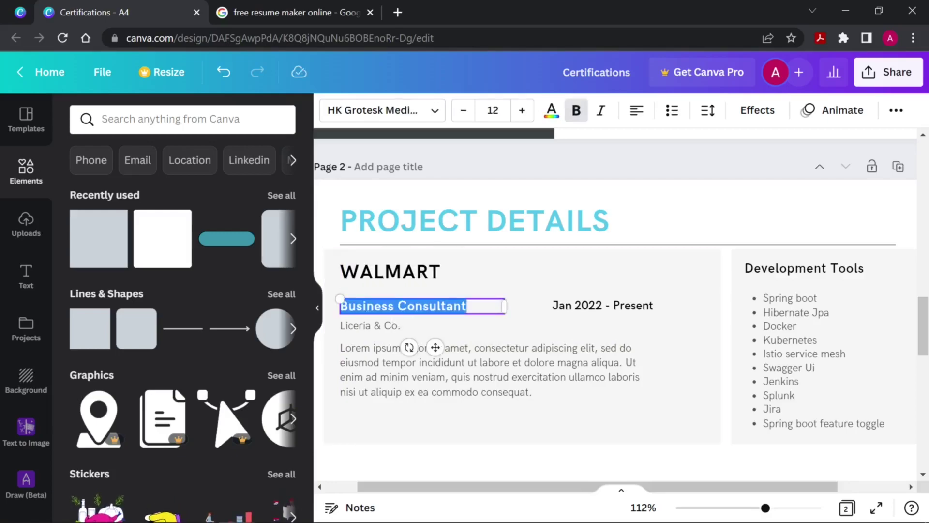
text(Inve)
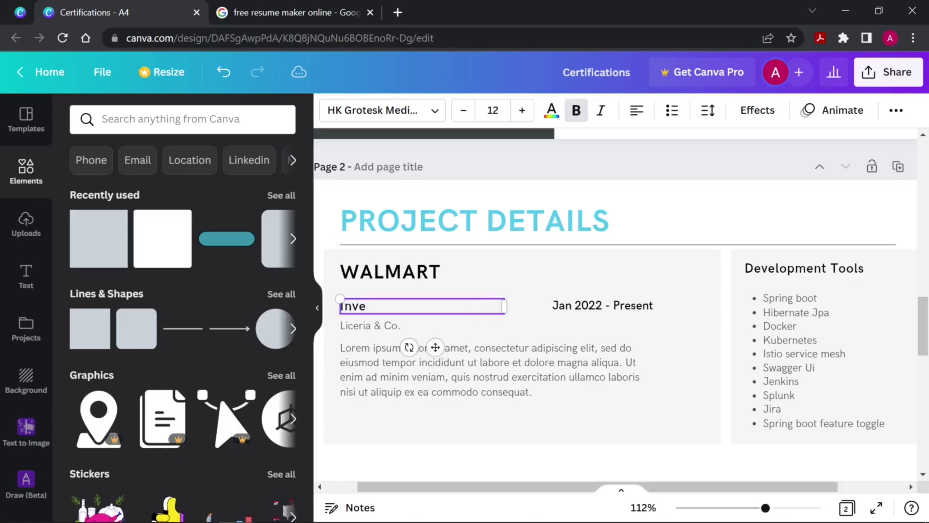
text(ntory Mana)
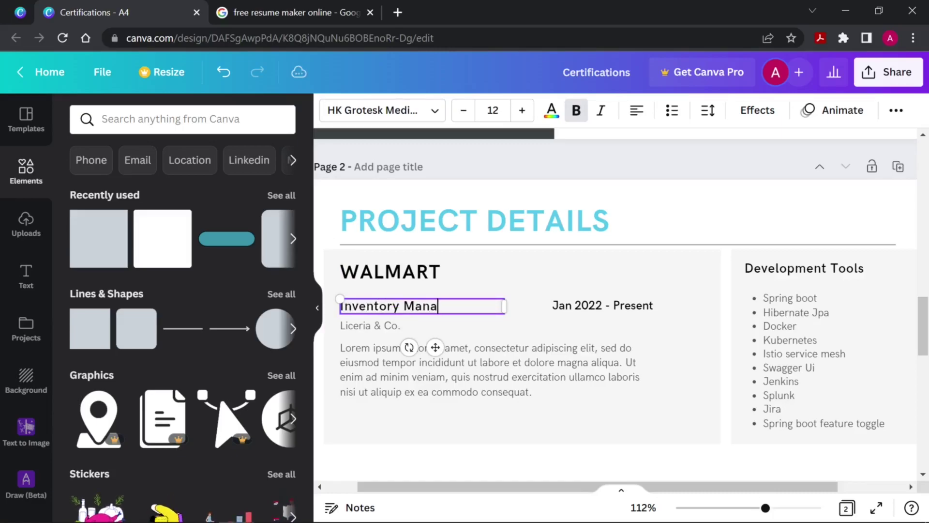
text(gement System)
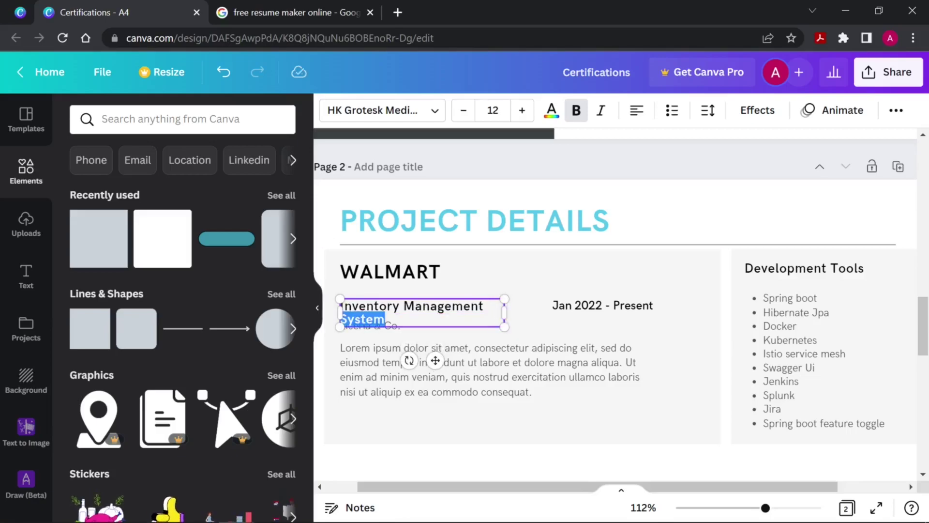
drag(507, 312, 544, 306)
Move the Jan 2022 - Present date to the right and change the subtitle to 'e-commerce'
click(618, 303)
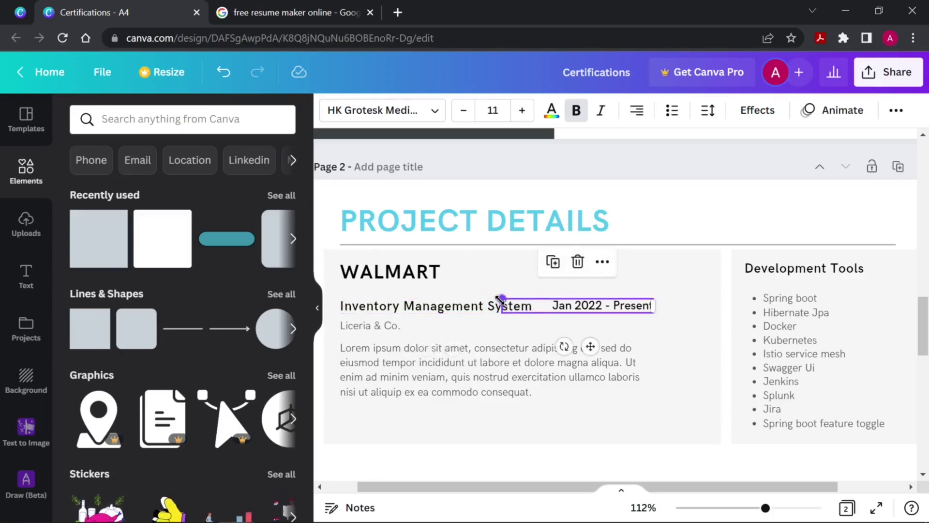
drag(656, 306, 619, 305)
drag(573, 346, 660, 346)
double_click(376, 328)
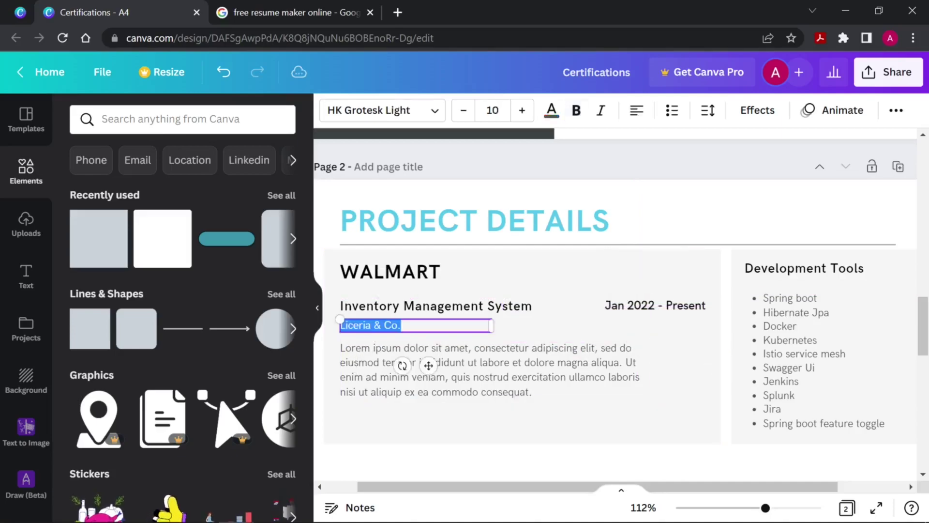
text(e-commerce)
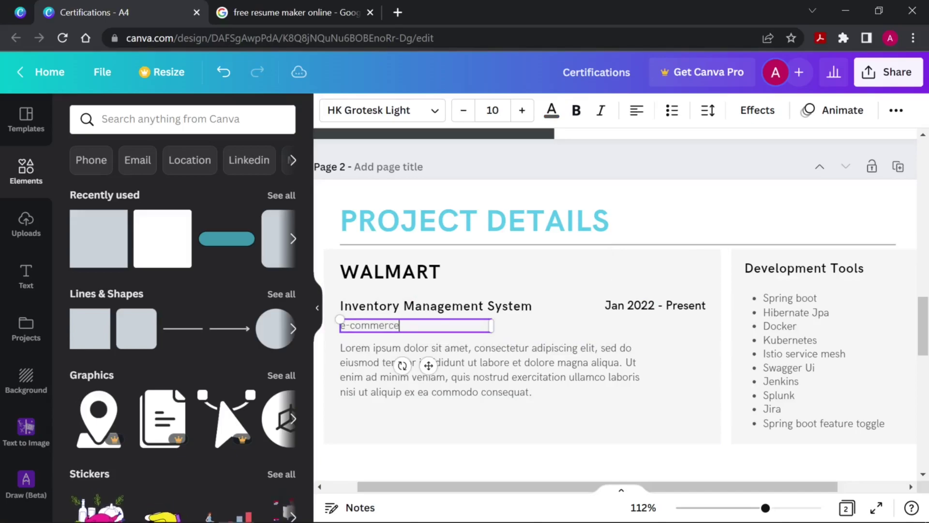
click(531, 364)
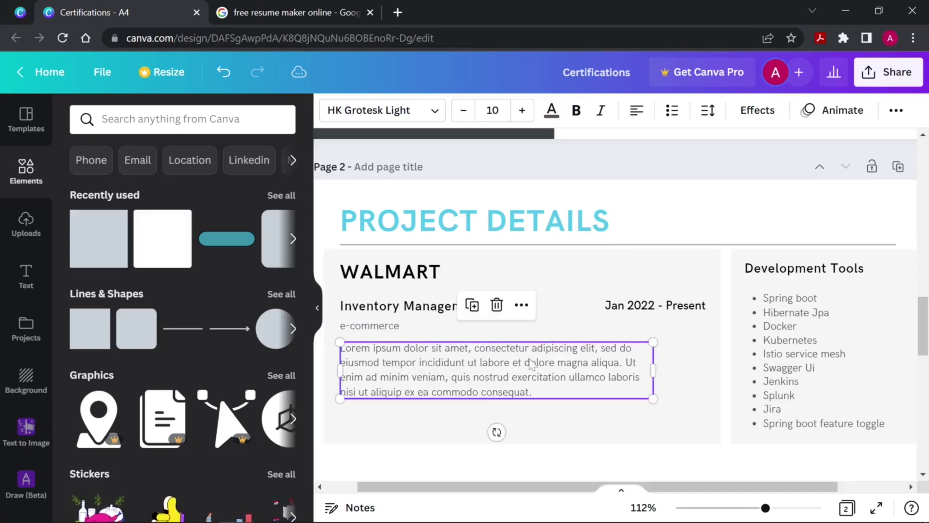
Make room above the lorem ipsum paragraph and place a copy of the e-commerce line there
double_click(354, 349)
click(390, 329)
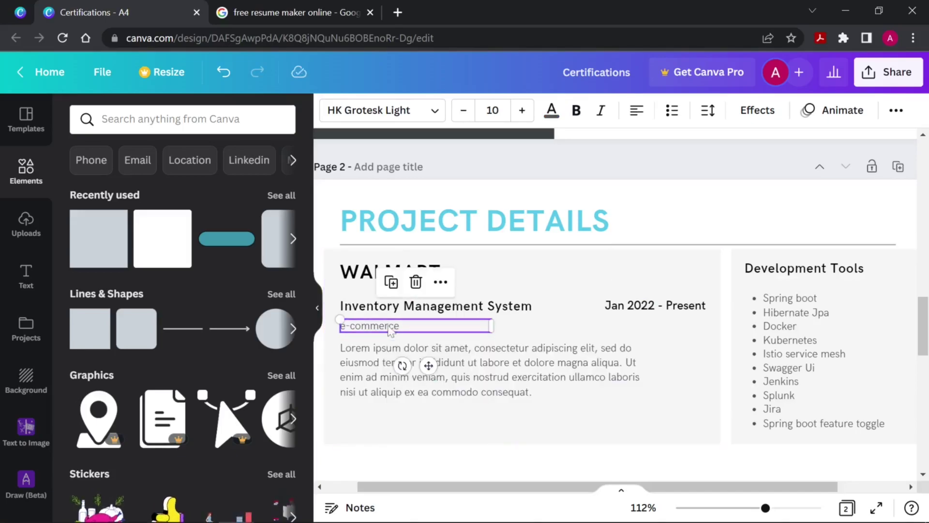
click(488, 371)
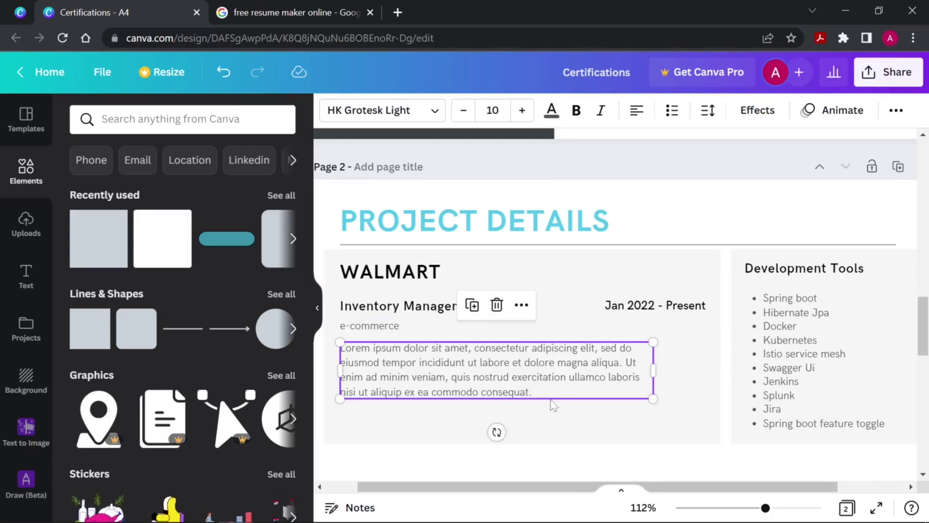
key(ctrl+z)
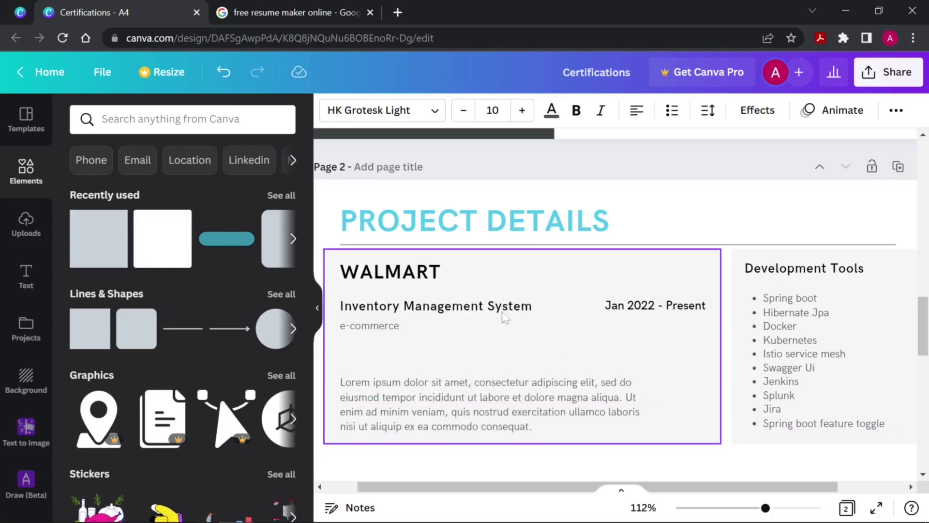
click(385, 326)
key(ctrl+d)
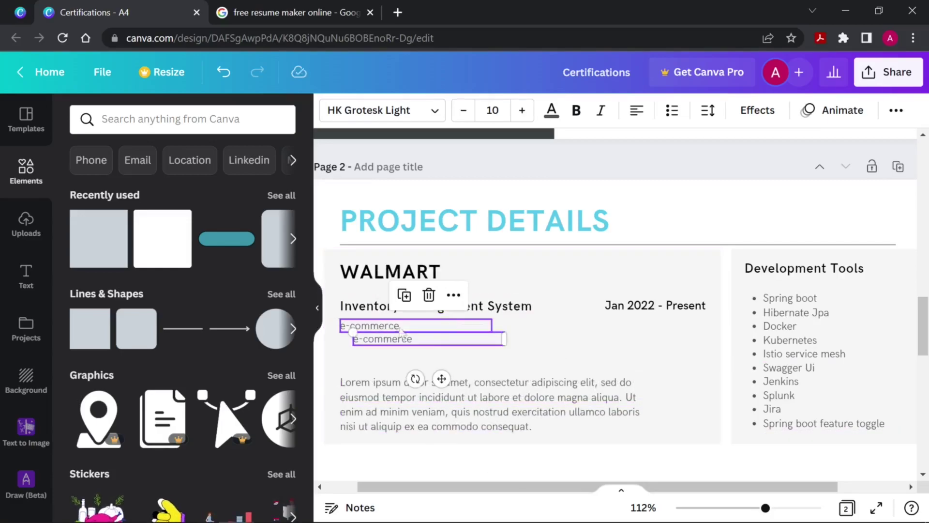
drag(442, 377, 422, 393)
Rename the copied line to 'Description' and make it bold and cyan
double_click(367, 367)
text(Description)
key(ctrl+a)
key(ctrl+b)
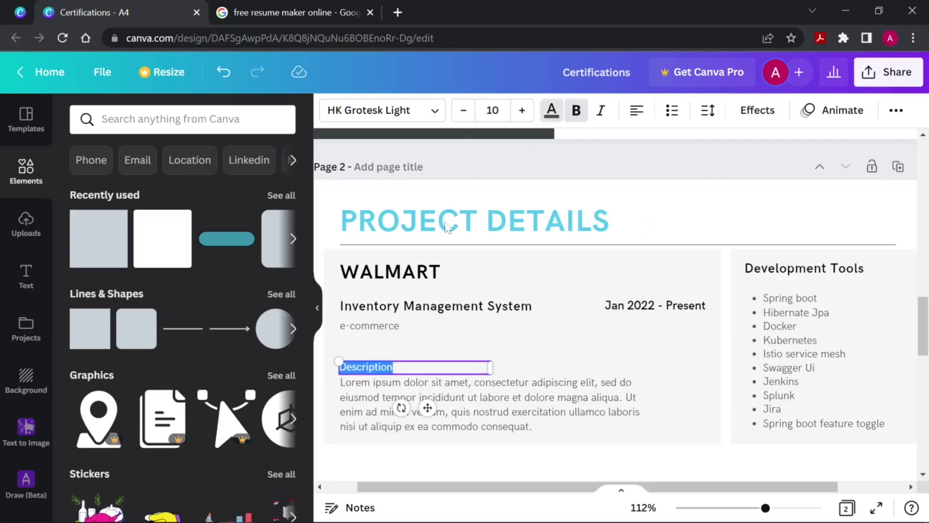
click(551, 110)
click(241, 186)
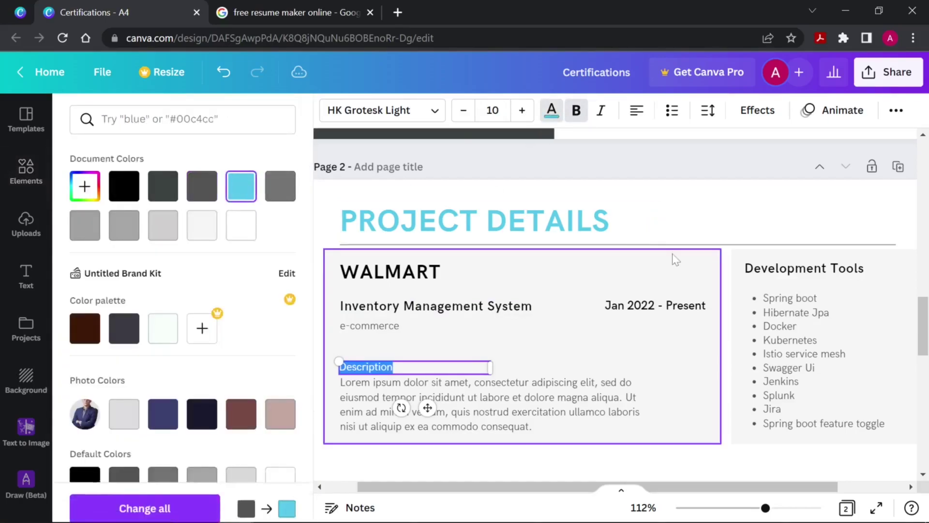
click(629, 341)
Colour the Development Tools heading cyan and move Description up beneath e-commerce
click(818, 274)
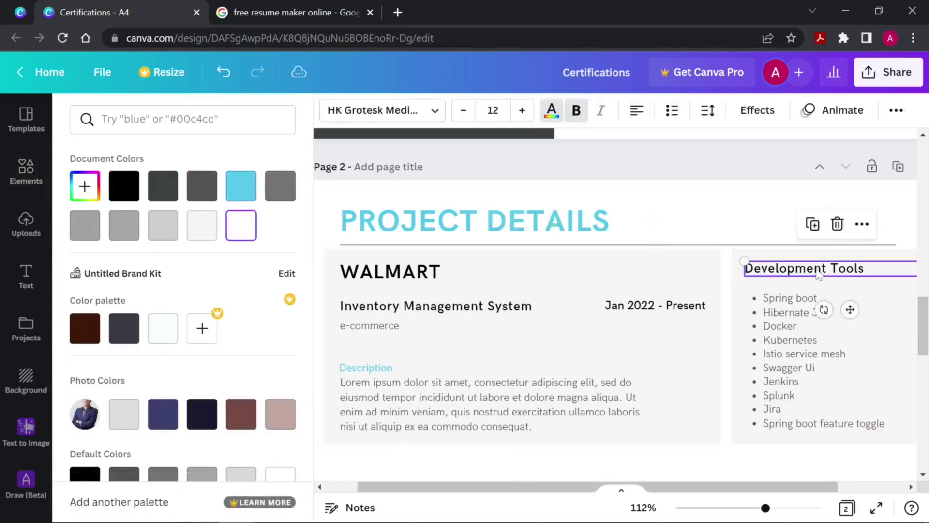
double_click(818, 273)
click(241, 186)
click(546, 342)
click(416, 326)
click(514, 421)
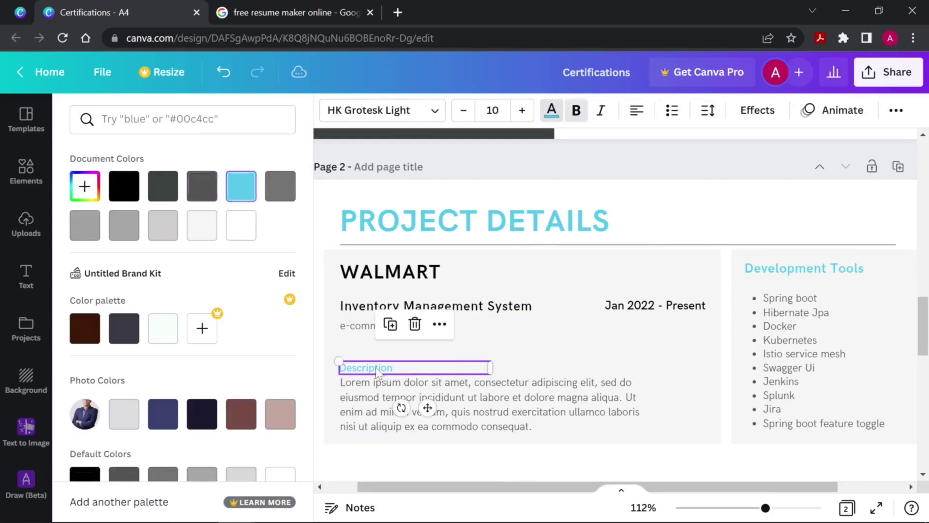
drag(374, 368, 375, 346)
Paste a copy of the lorem ipsum paragraph on a new line, then undo it
click(416, 404)
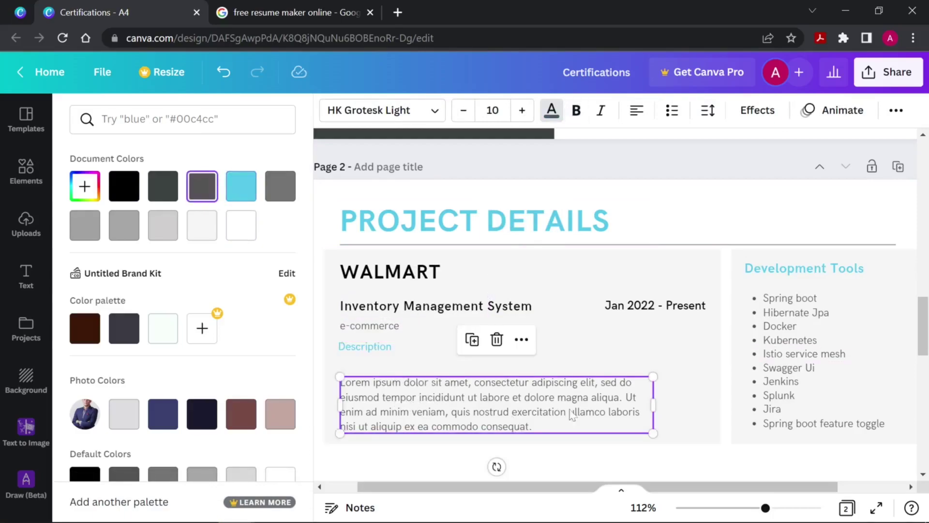
click(570, 427)
key(ctrl+c)
click(571, 428)
key(Return)
key(ctrl+v)
key(ctrl+z)
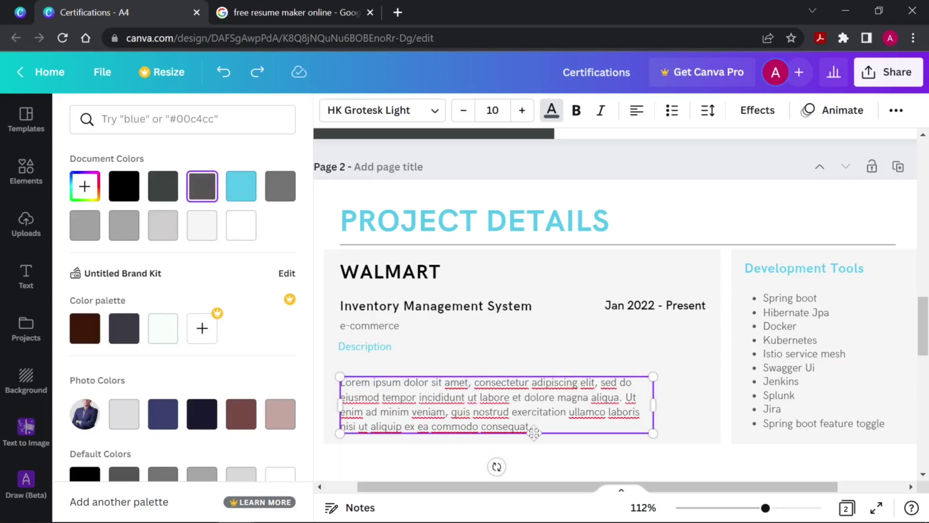
Add a 'Roles & Responsibility' label below the Walmart paragraph, extending the card downward
scroll(534, 426, down, 3)
click(358, 270)
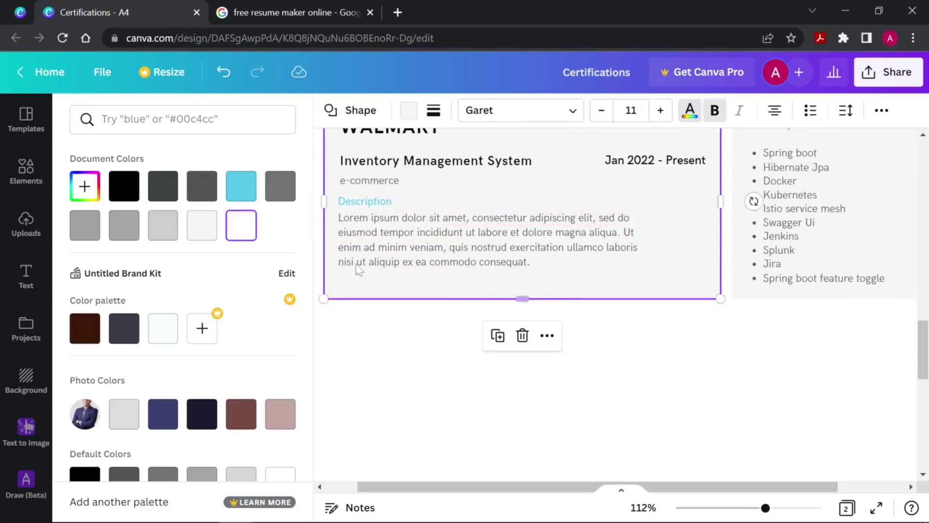
click(355, 205)
drag(366, 202, 436, 272)
click(545, 251)
click(513, 290)
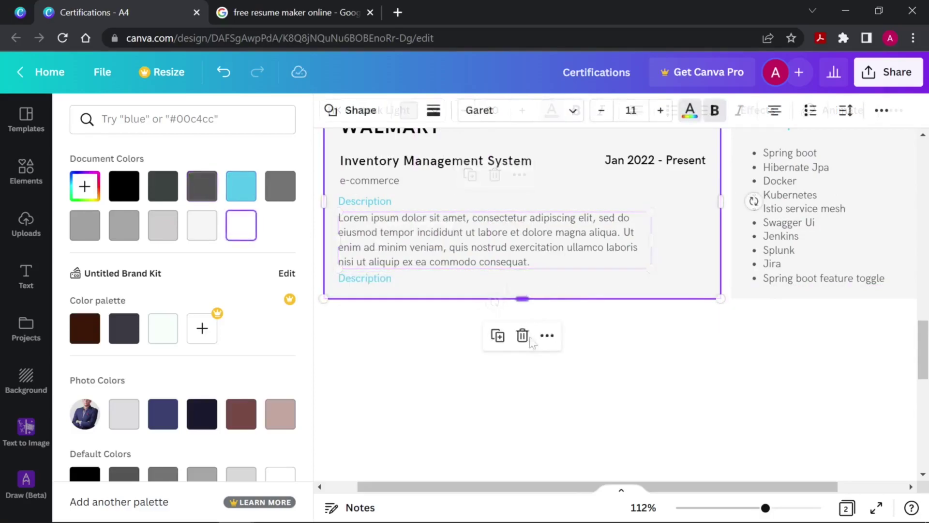
drag(531, 340, 531, 364)
click(369, 279)
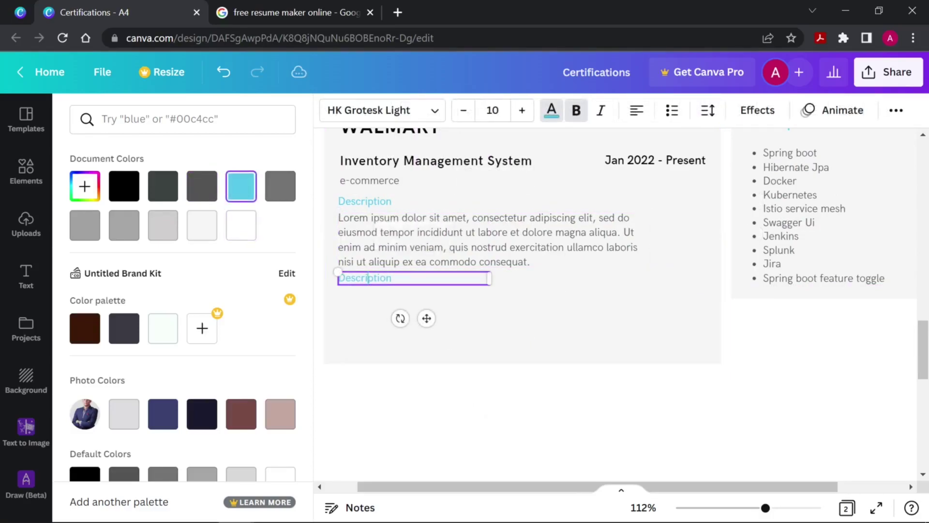
text(Roles & REsponsibility)
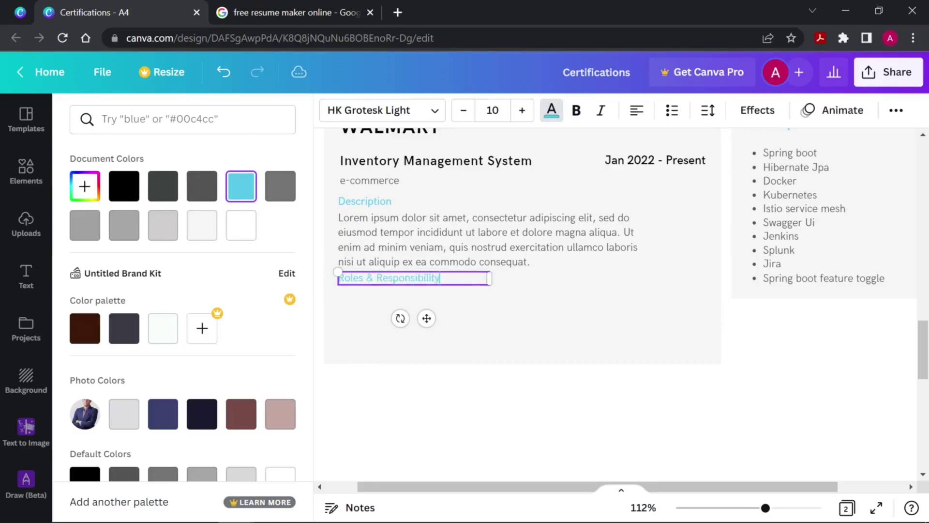
Place a duplicate of the lorem paragraph under Roles & Responsibility as a bulleted list
click(458, 252)
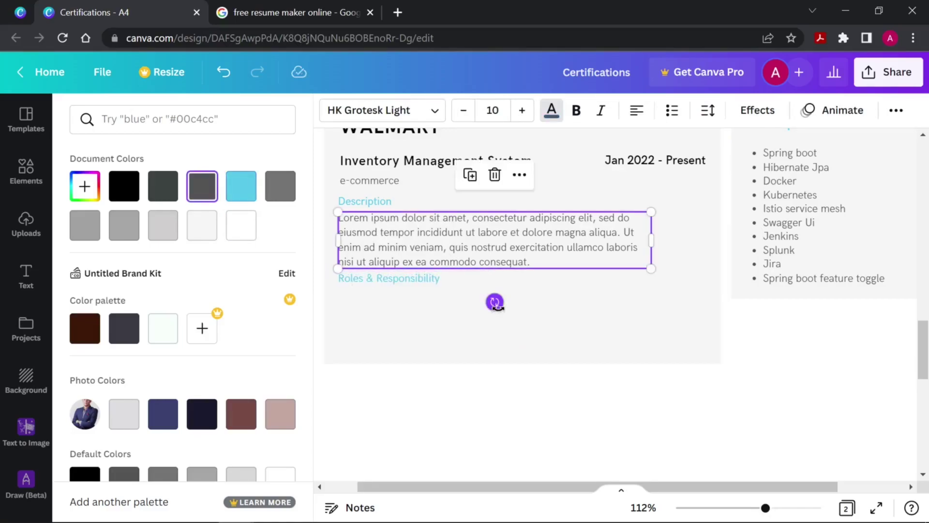
key(ctrl+d)
drag(565, 278, 551, 341)
double_click(506, 331)
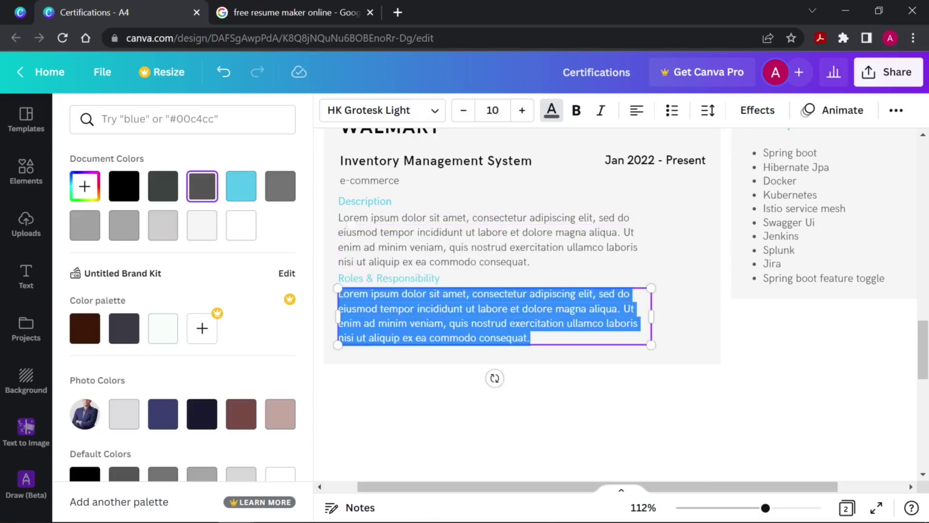
click(677, 117)
click(703, 344)
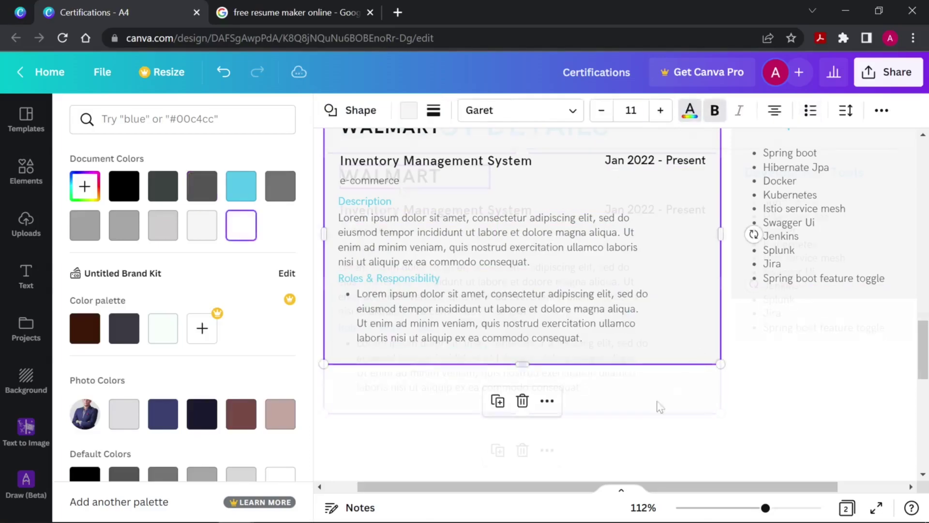
scroll(655, 407, up, 2)
click(389, 176)
Nudge WALMART and the project title left and lengthen the Development Tools panel to match
shift+click(365, 211)
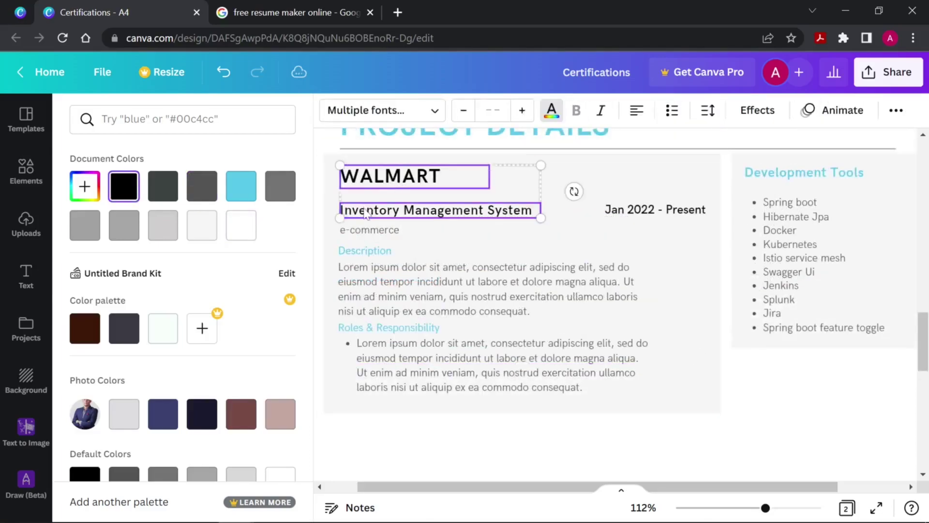
drag(365, 211, 364, 213)
key(Escape)
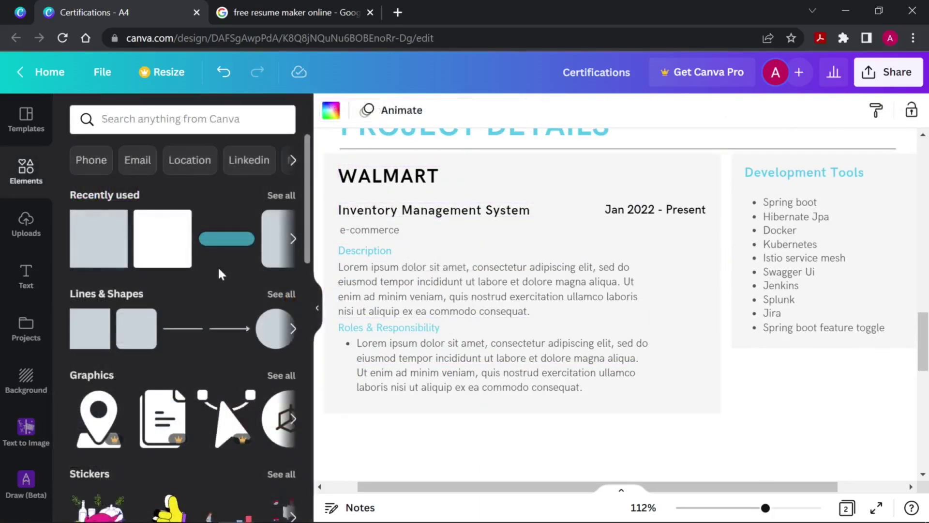
click(808, 345)
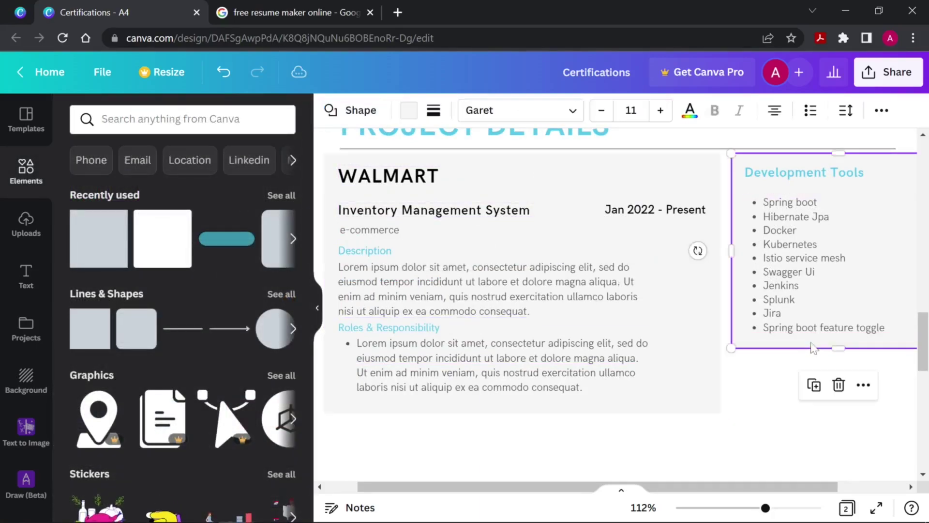
drag(838, 347, 840, 415)
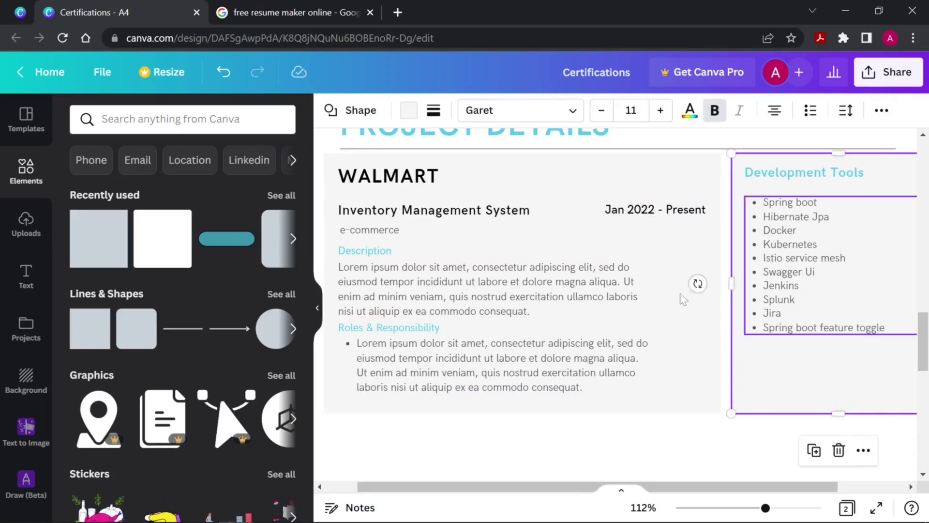
click(751, 416)
Copy the grey background box onto the Walmart card as a full-width header strip
click(784, 373)
key(ctrl+d)
drag(828, 390, 409, 377)
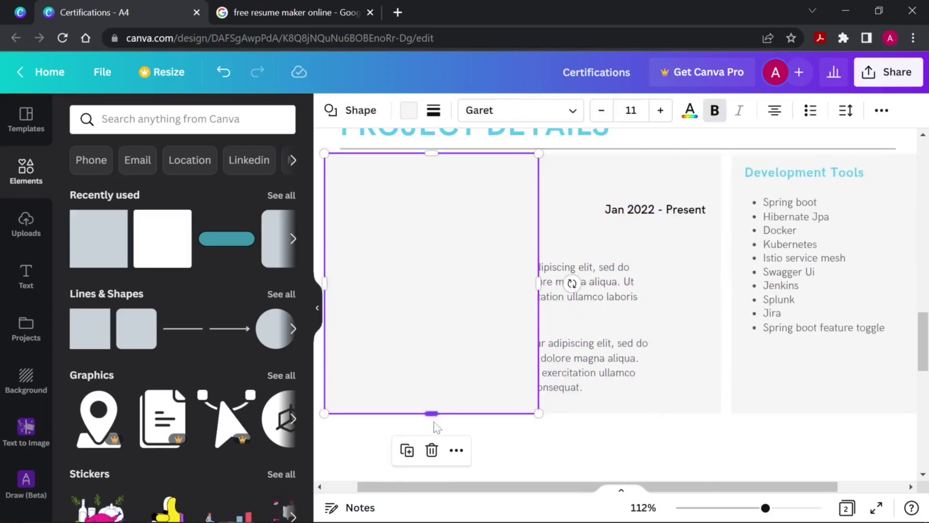
drag(429, 415, 436, 242)
drag(535, 198, 720, 190)
Send the grey strip back three layers so it sits behind the header text
right_click(608, 189)
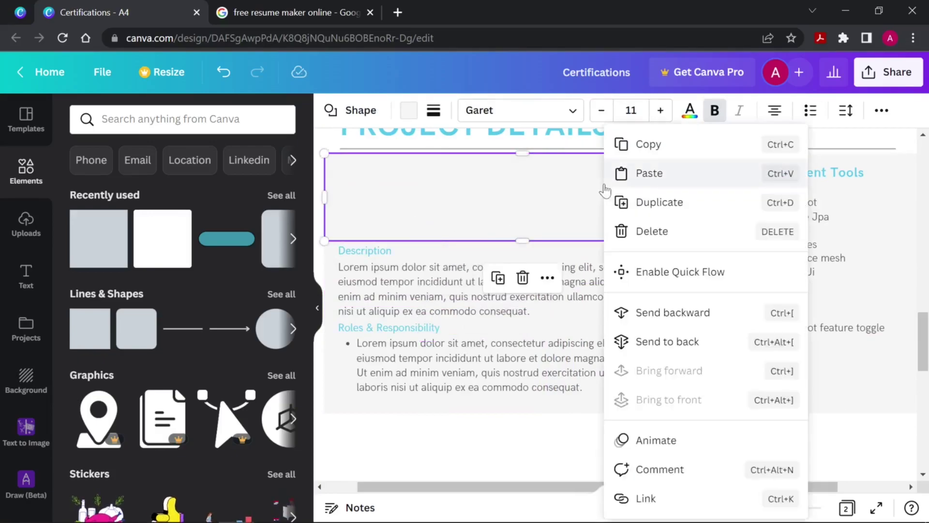
click(693, 322)
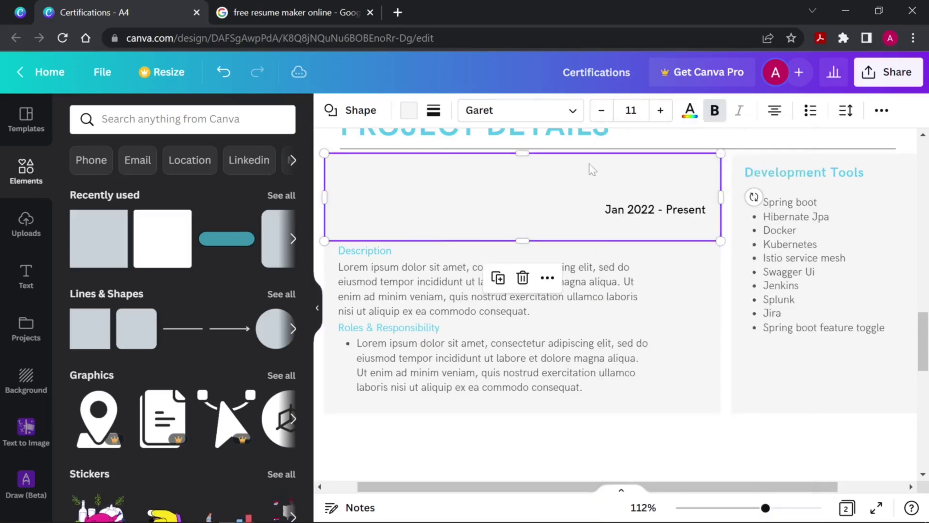
right_click(591, 168)
click(658, 314)
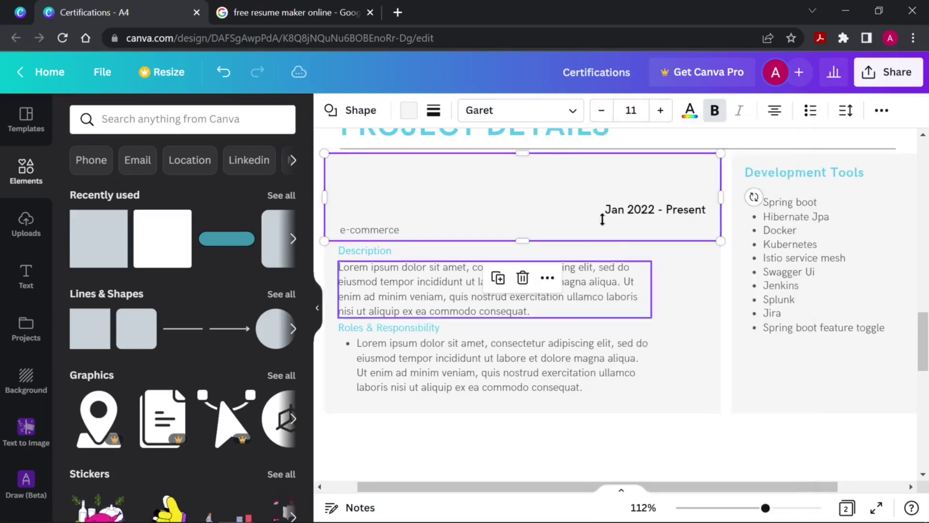
right_click(591, 199)
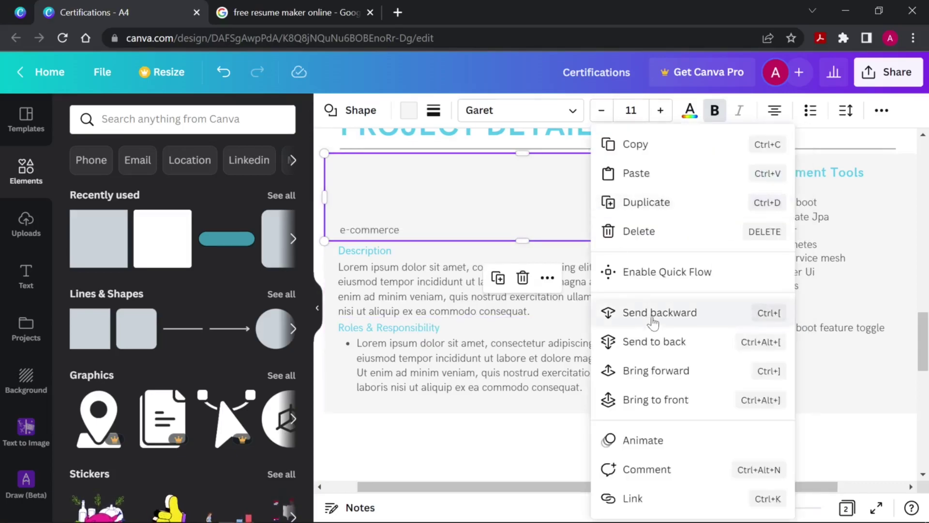
click(654, 314)
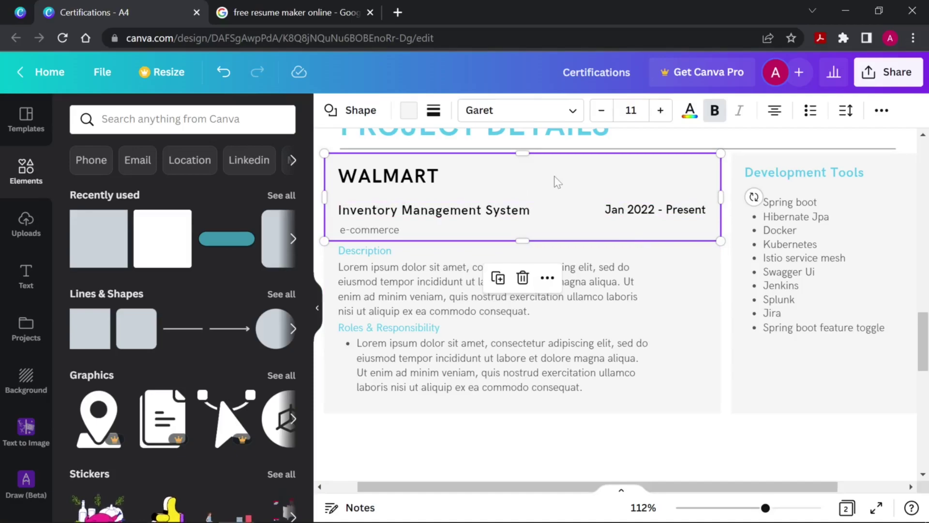
Darken the header strip's fill to grey #E6E2E2
click(409, 111)
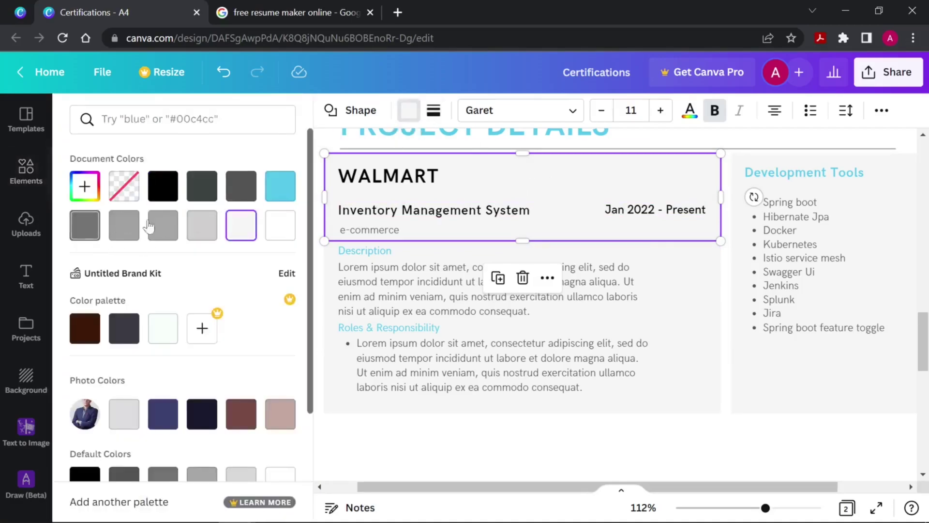
click(87, 186)
drag(87, 230, 86, 226)
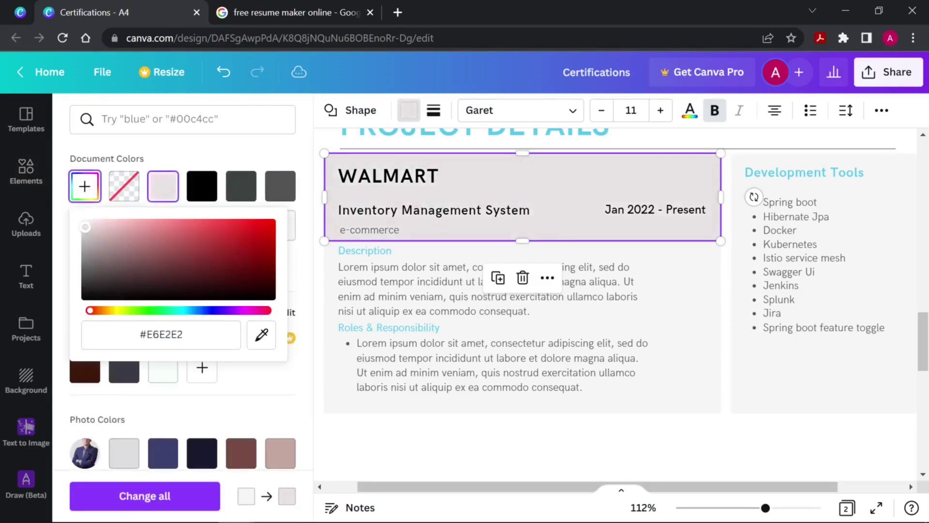
Select the Walmart card with its Development Tools panel and place a copy beneath the original
scroll(794, 405, down, 3)
click(794, 404)
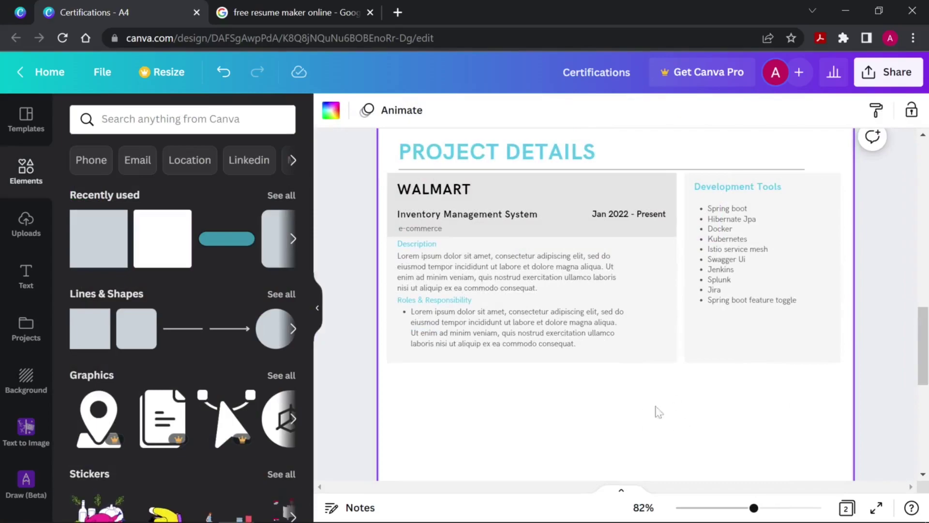
click(639, 359)
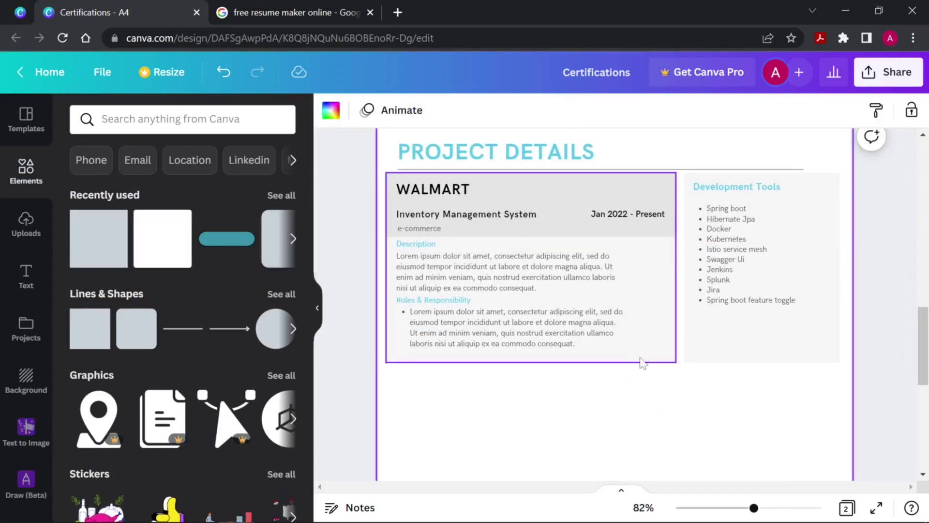
click(798, 397)
drag(827, 393, 465, 182)
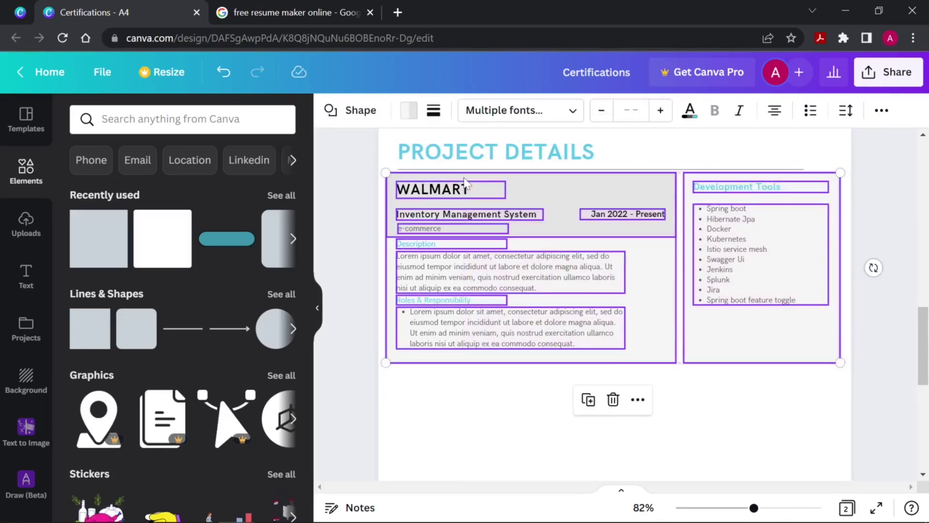
scroll(741, 425, down, 5)
scroll(741, 425, up, 4)
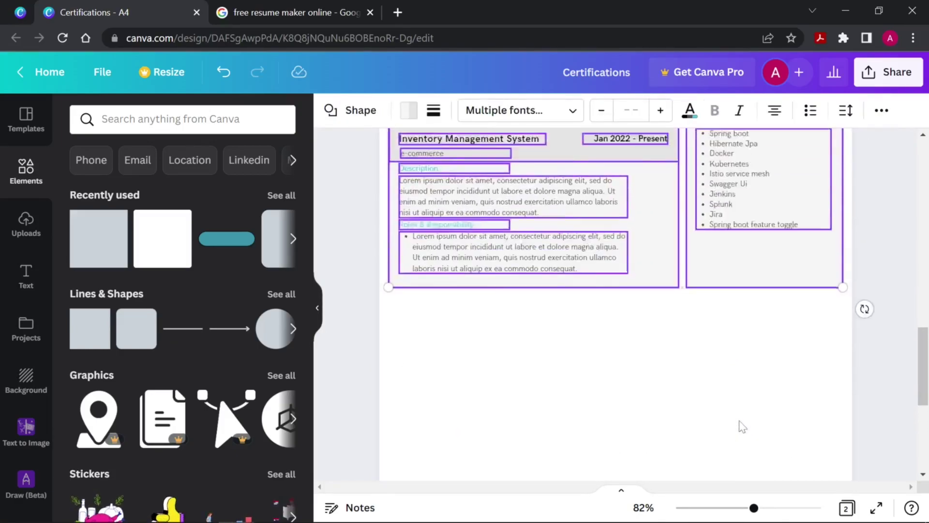
scroll(743, 427, up, 1)
scroll(743, 427, down, 1)
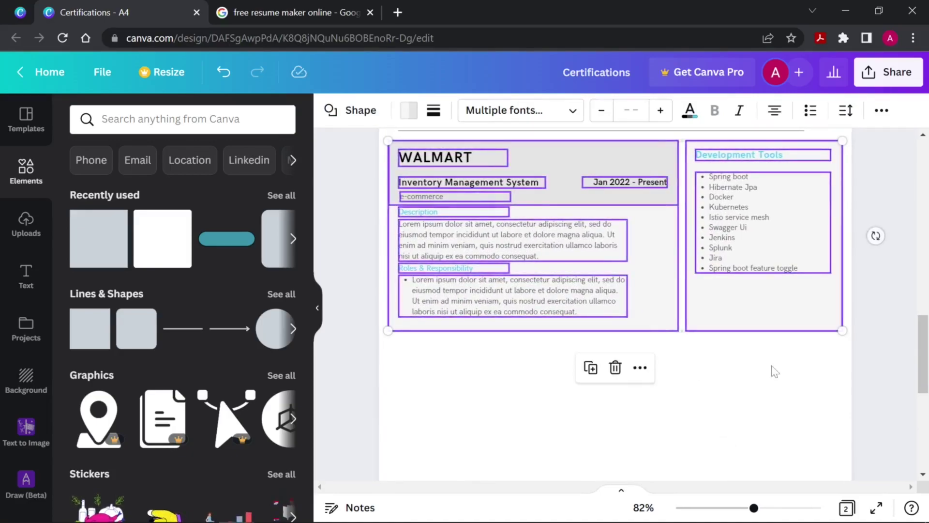
drag(721, 325, 721, 521)
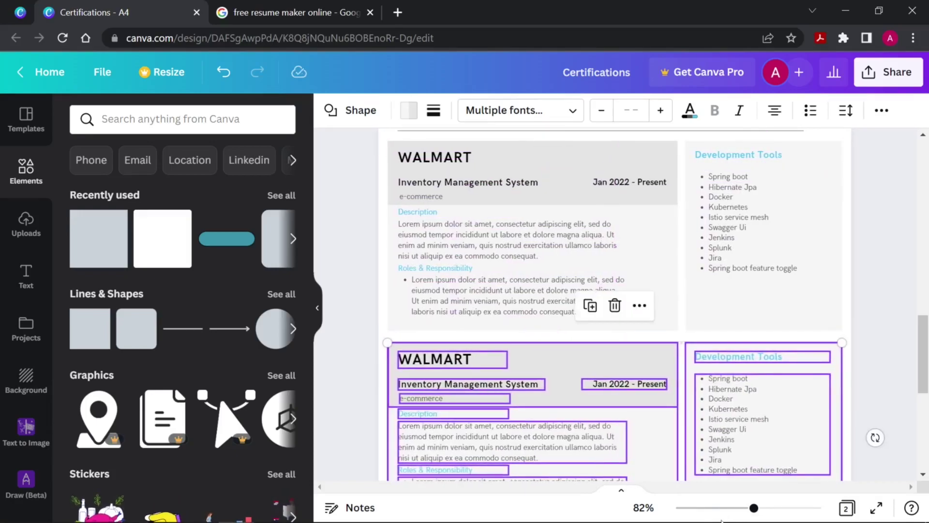
scroll(704, 404, down, 2)
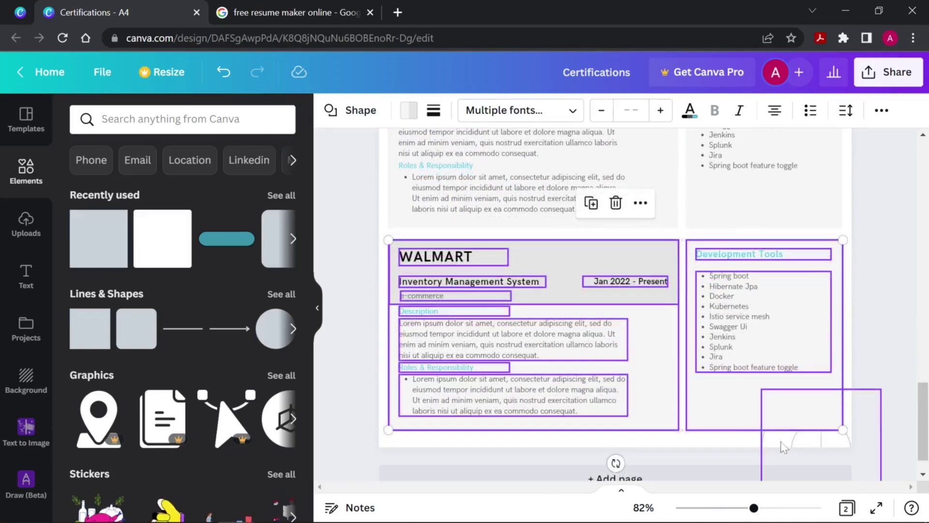
Colour the bottom-right line graphic light blue and move a duplicate up beside Development Tools
click(780, 442)
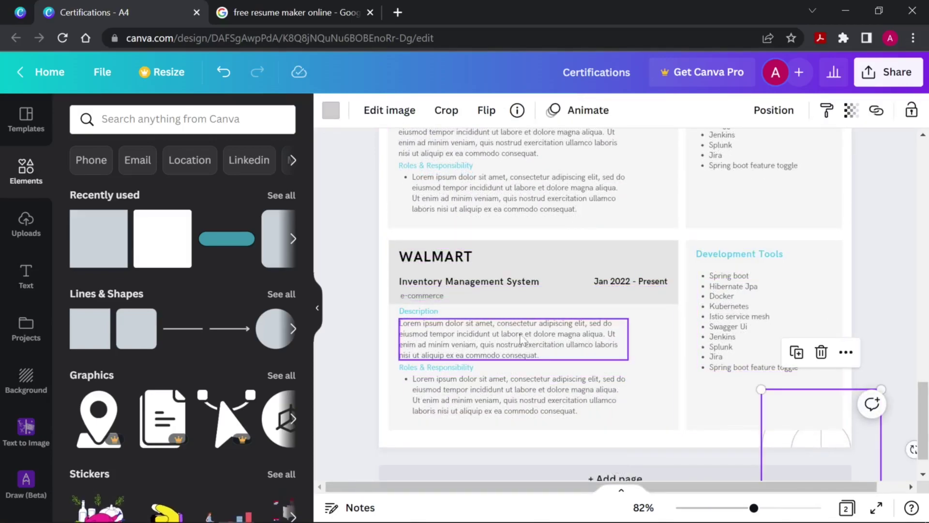
click(332, 111)
scroll(242, 324, down, 3)
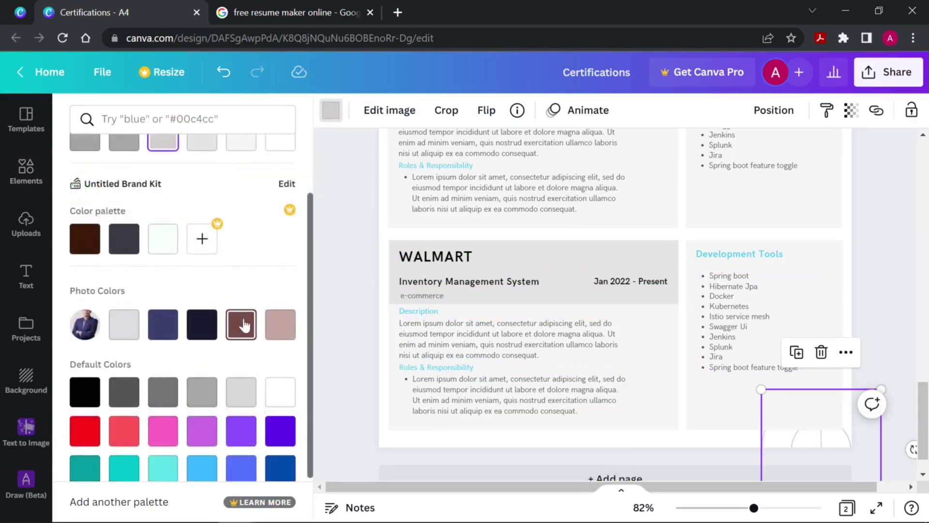
click(202, 429)
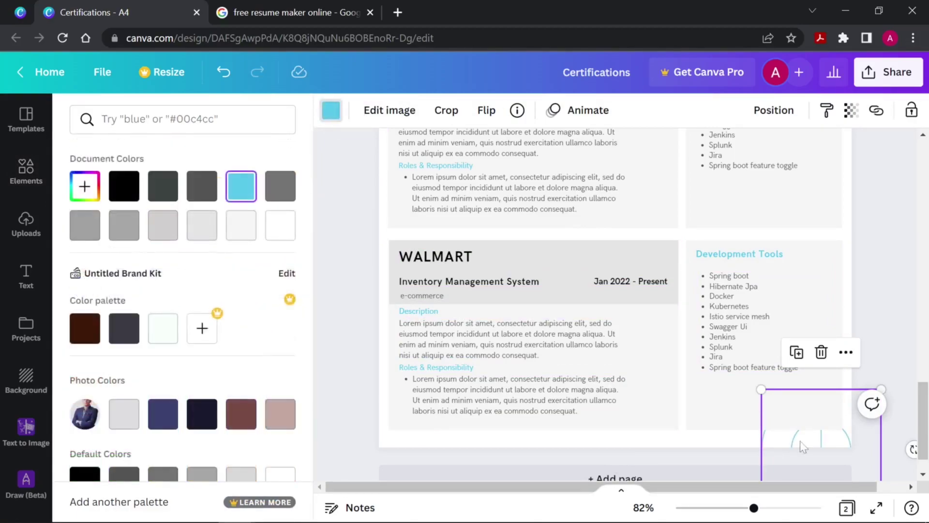
key(ctrl+d)
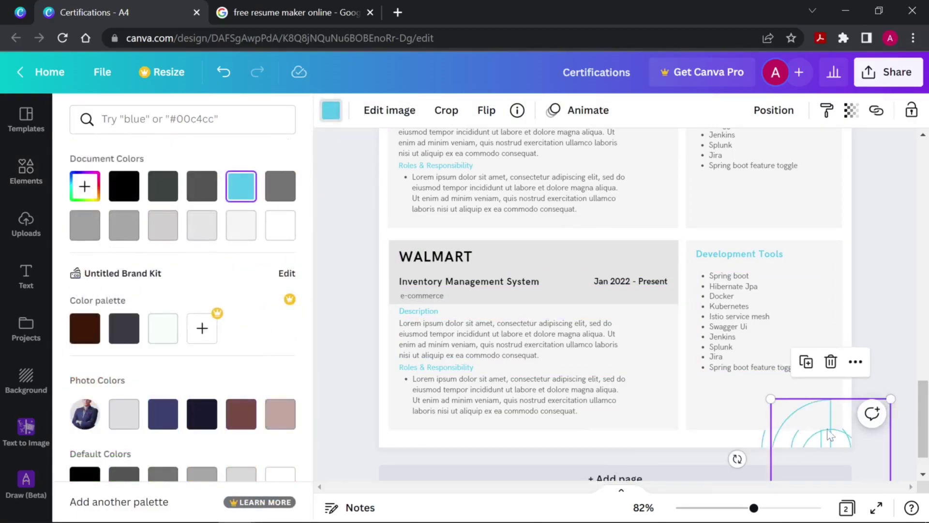
drag(829, 435, 863, 232)
Tilt the copied graphic to 25° and send it to the back behind the page content
scroll(659, 293, up, 5)
drag(835, 371, 814, 276)
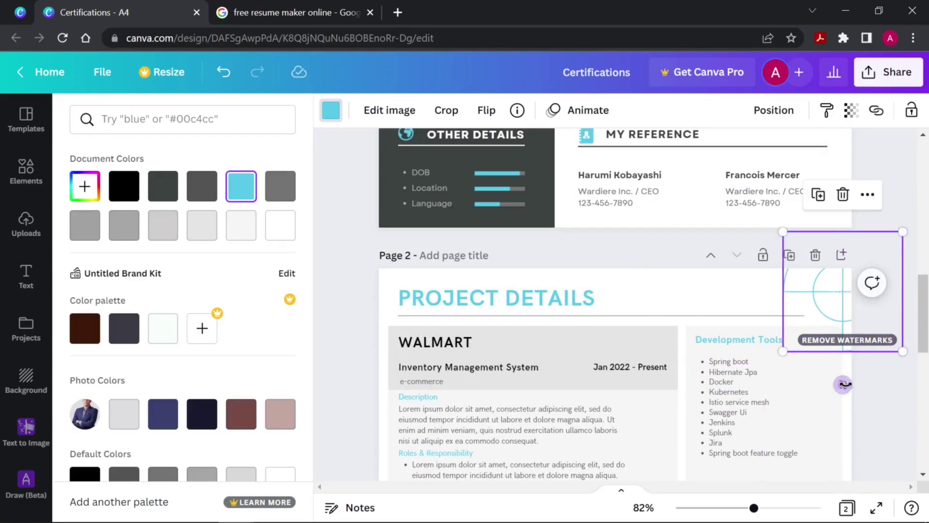
drag(828, 383, 805, 381)
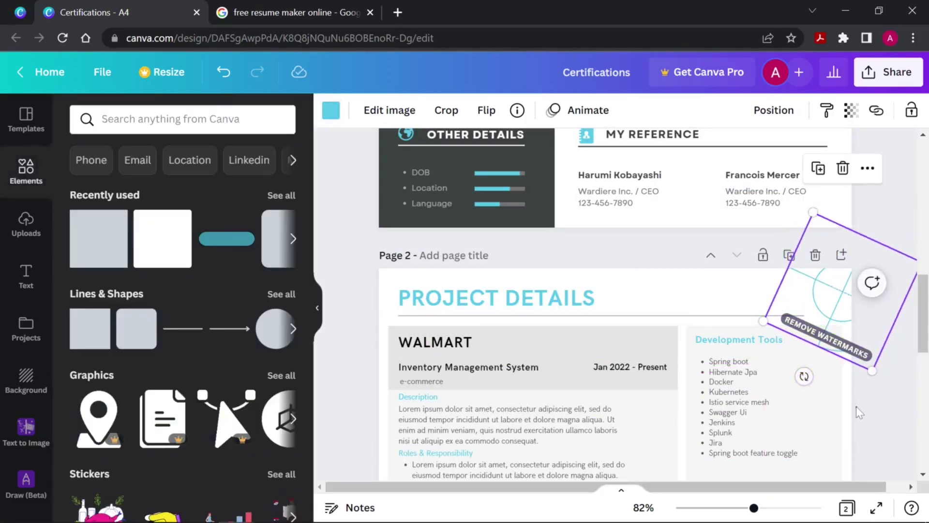
click(857, 409)
right_click(826, 298)
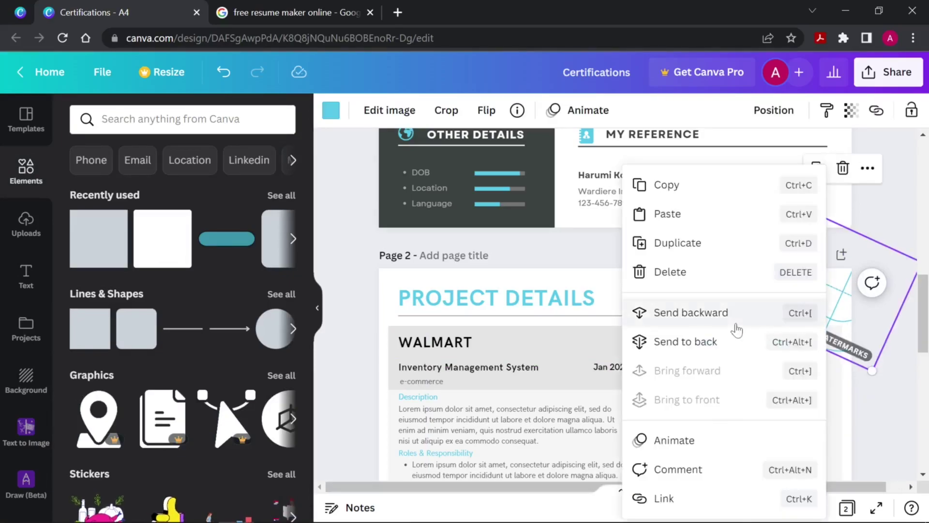
click(735, 325)
right_click(829, 297)
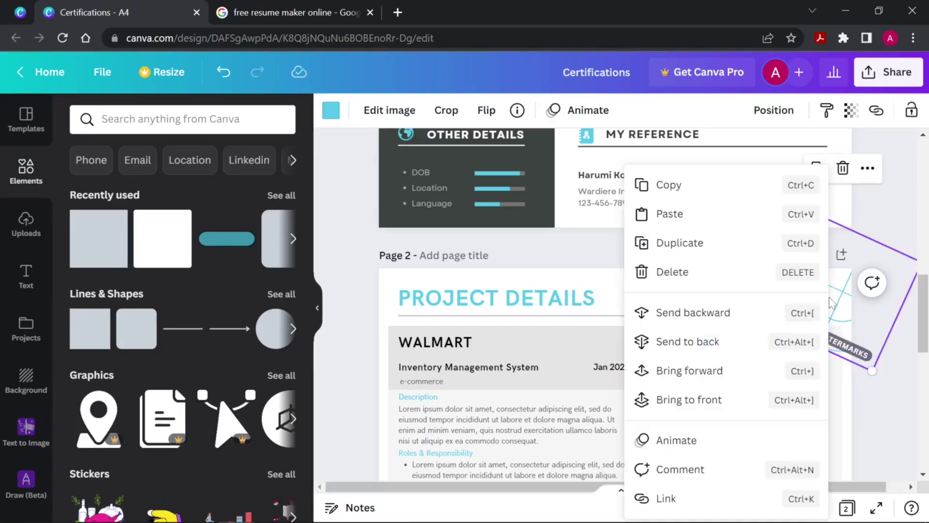
click(687, 341)
scroll(622, 409, down, 2)
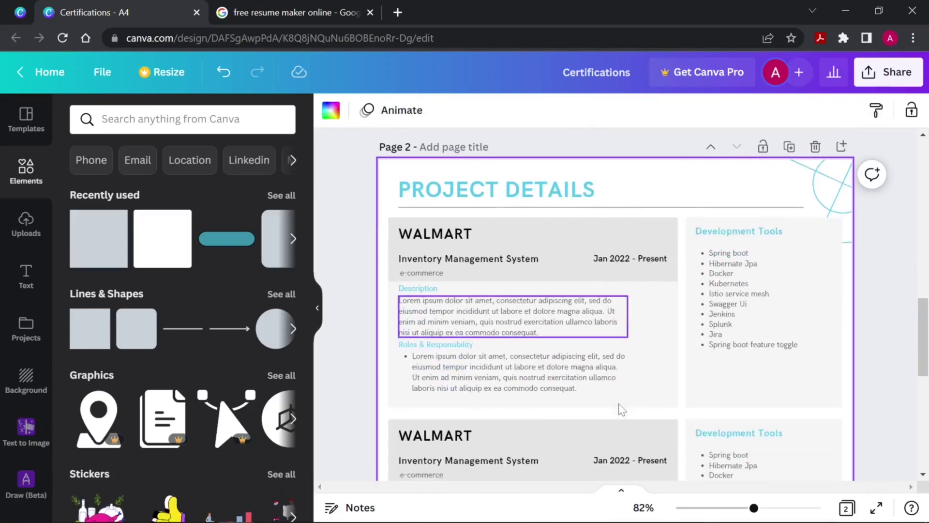
scroll(622, 409, down, 4)
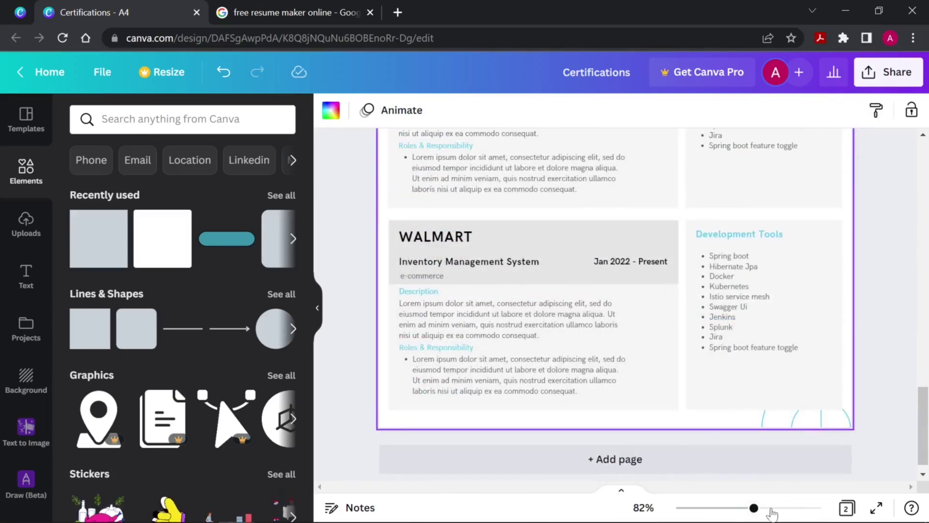
drag(747, 512, 725, 512)
scroll(877, 286, up, 4)
scroll(875, 282, down, 9)
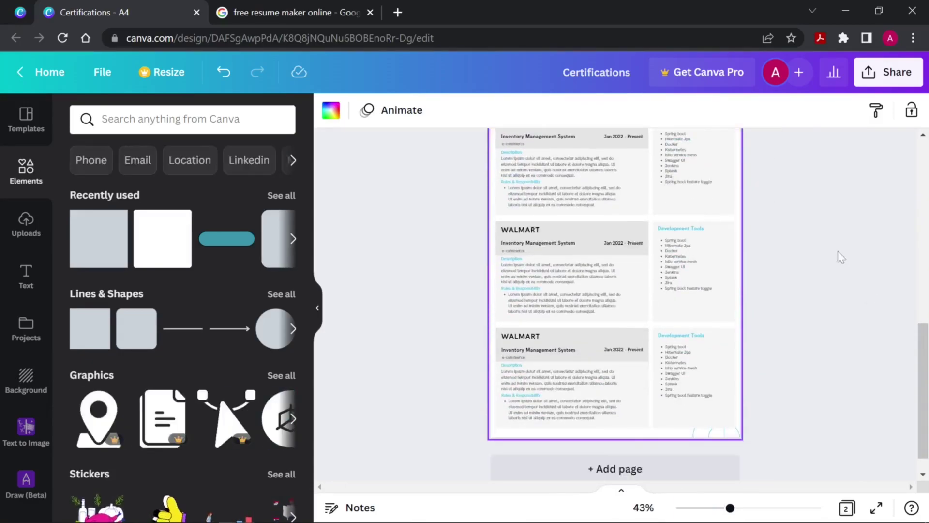
scroll(794, 281, up, 3)
scroll(795, 281, up, 6)
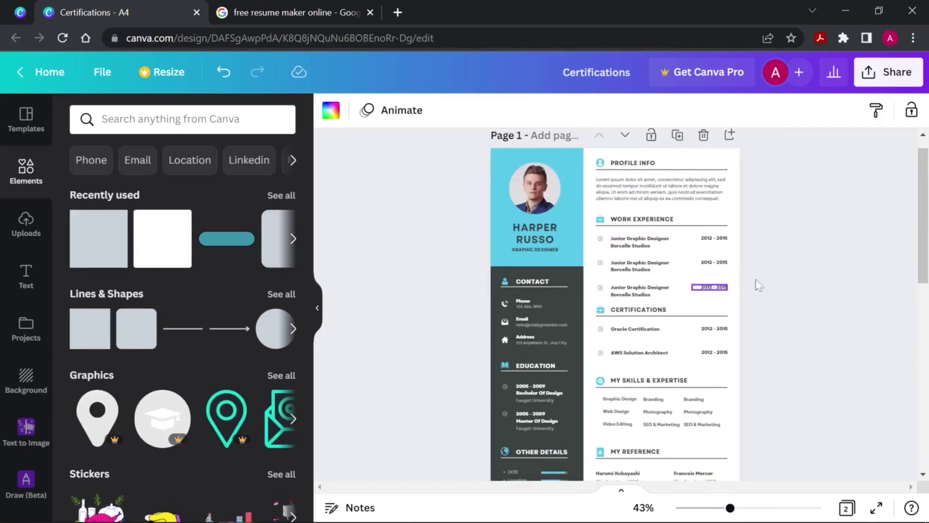
scroll(817, 296, down, 3)
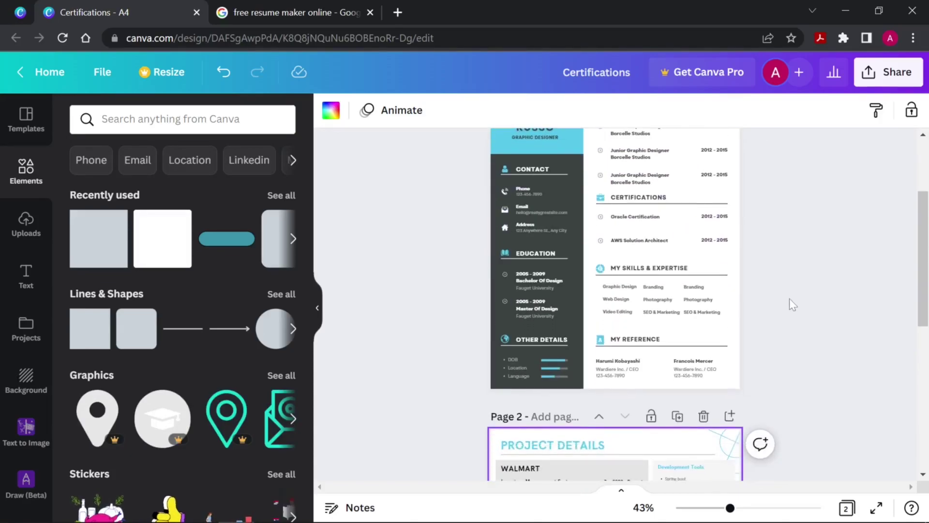
scroll(748, 321, down, 1)
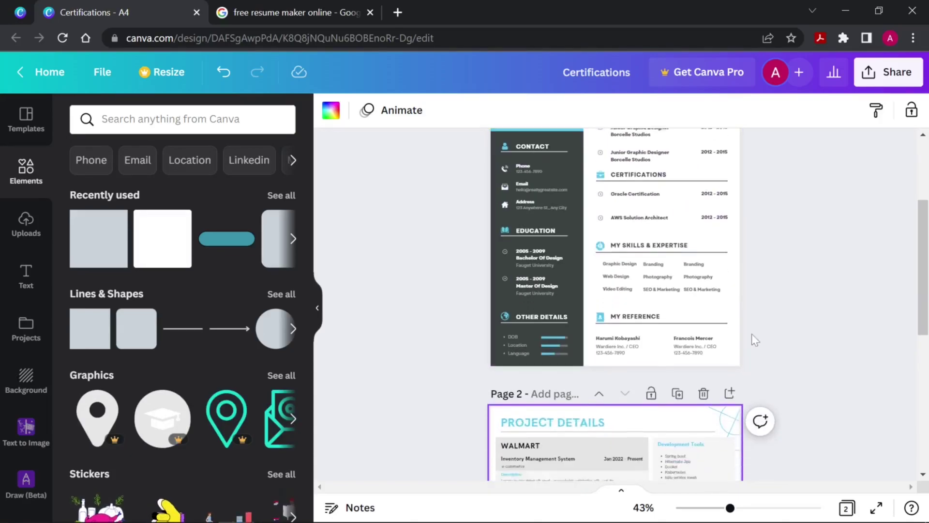
scroll(751, 333, down, 5)
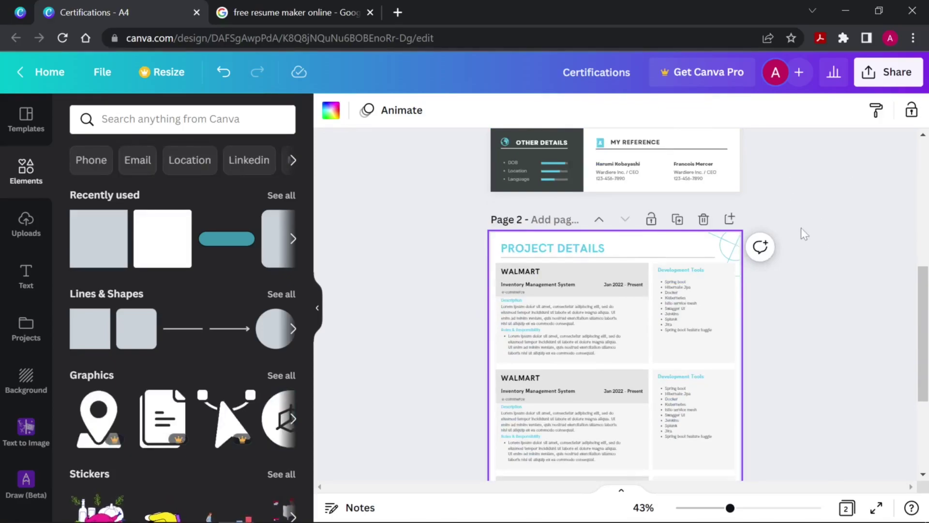
Download the resume as a PDF Standard file, choosing the free watermarked draft
click(892, 83)
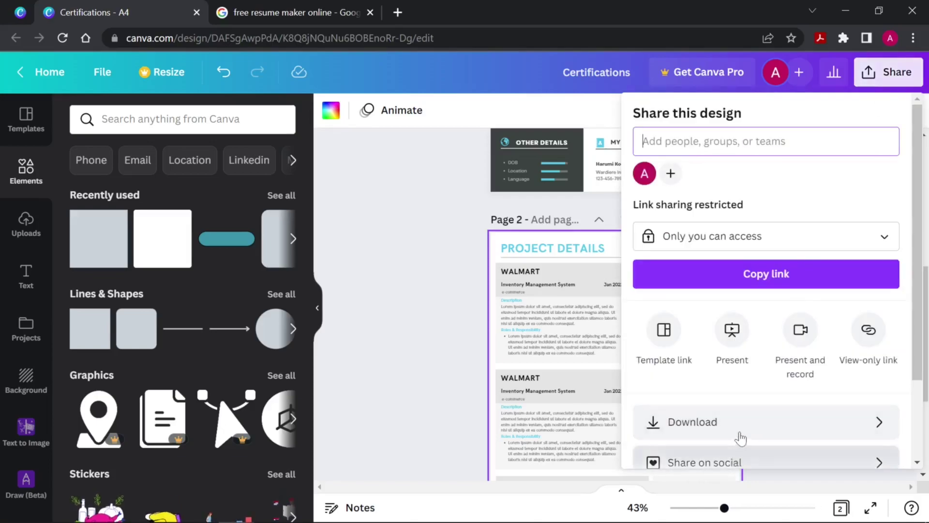
click(741, 436)
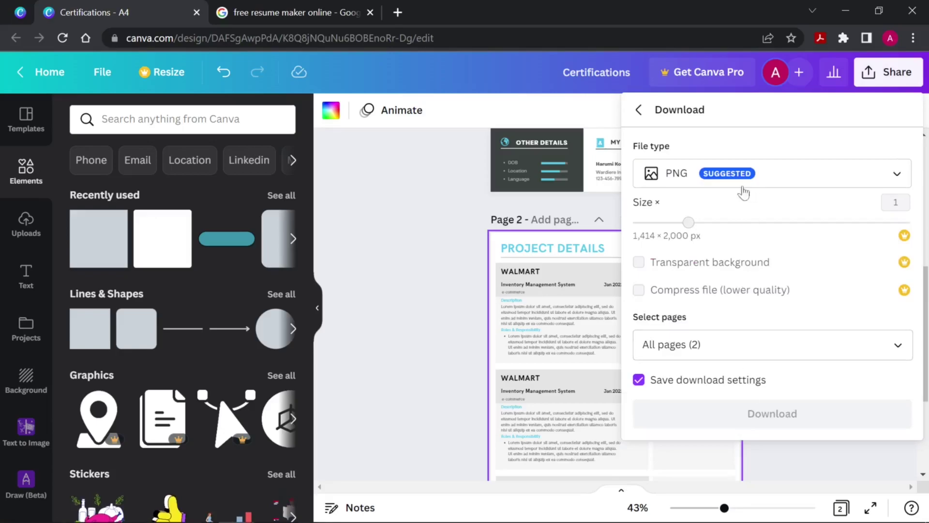
click(795, 176)
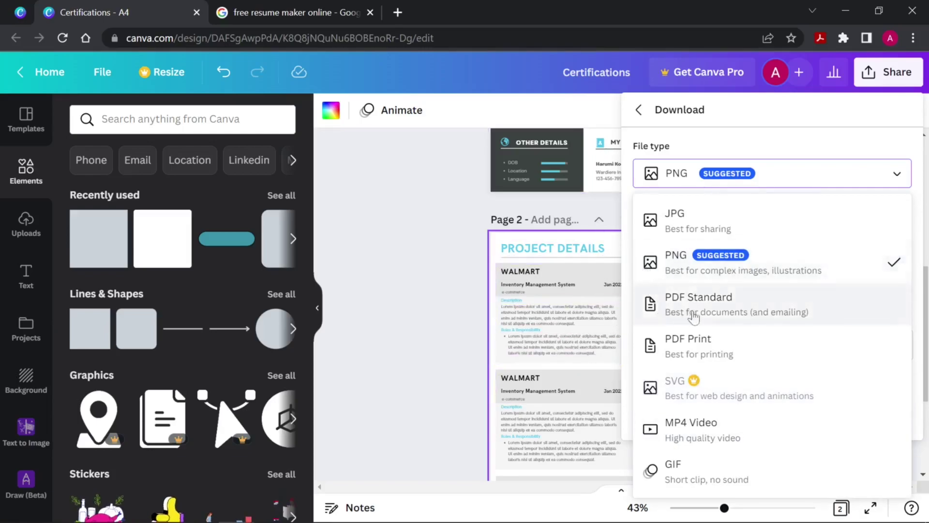
click(742, 319)
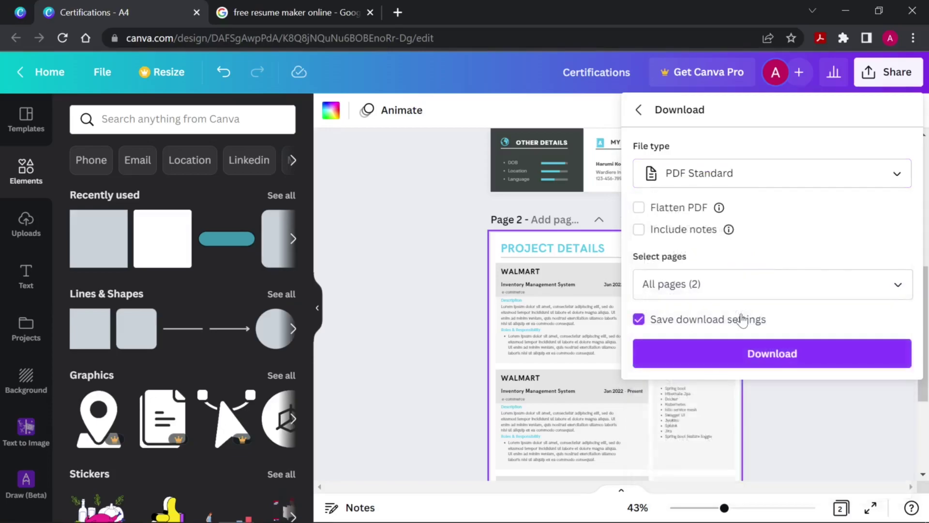
click(752, 367)
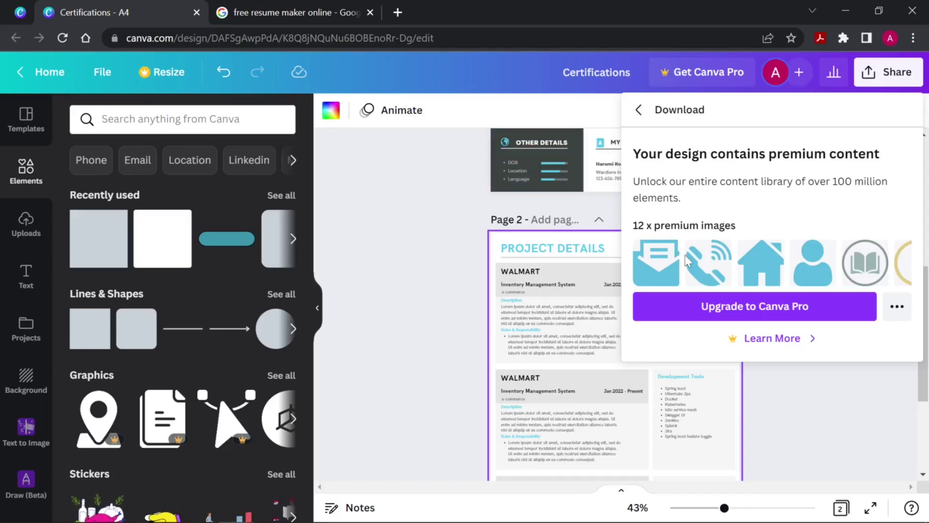
click(897, 307)
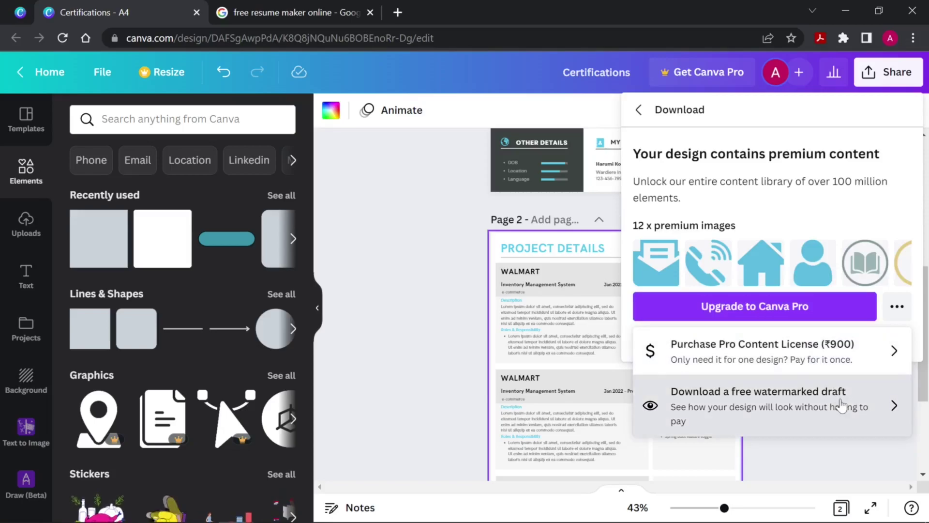
click(842, 405)
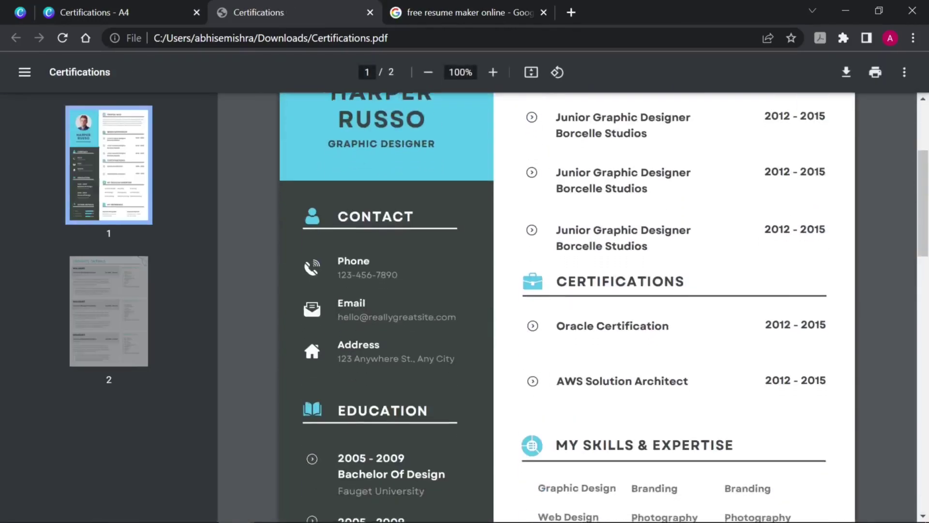
Scroll through Certifications.pdf, checking page 2's Walmart cards and returning to the page 1 profile
scroll(567, 307, down, 8)
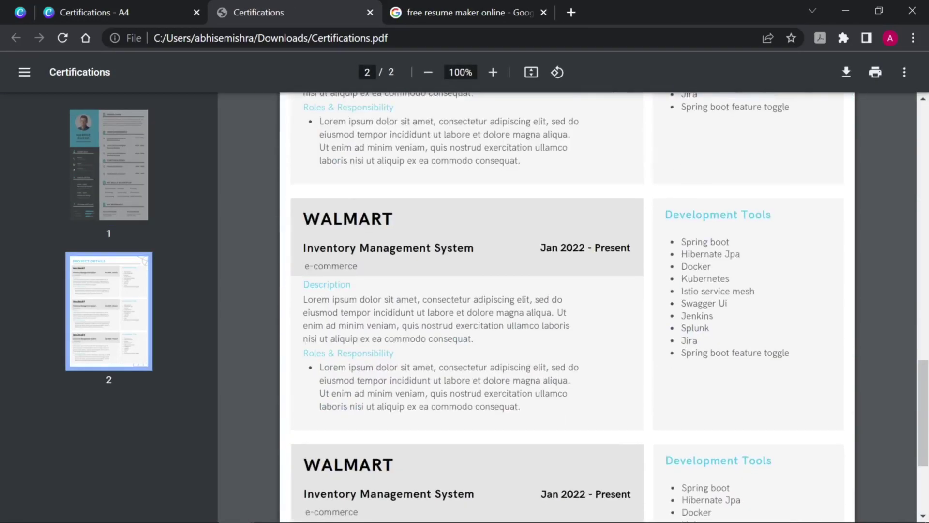
scroll(568, 307, up, 10)
scroll(567, 307, down, 7)
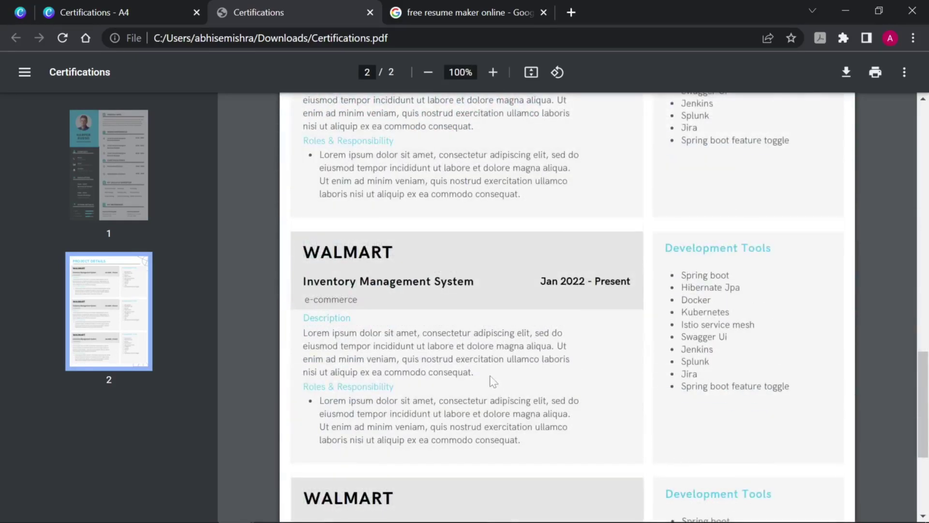
scroll(567, 307, up, 3)
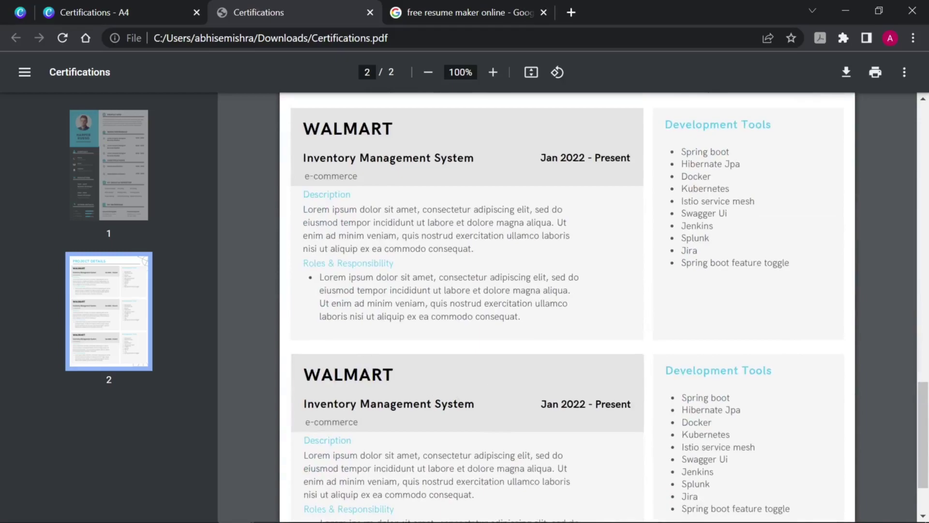
scroll(567, 307, down, 2)
scroll(568, 307, up, 1)
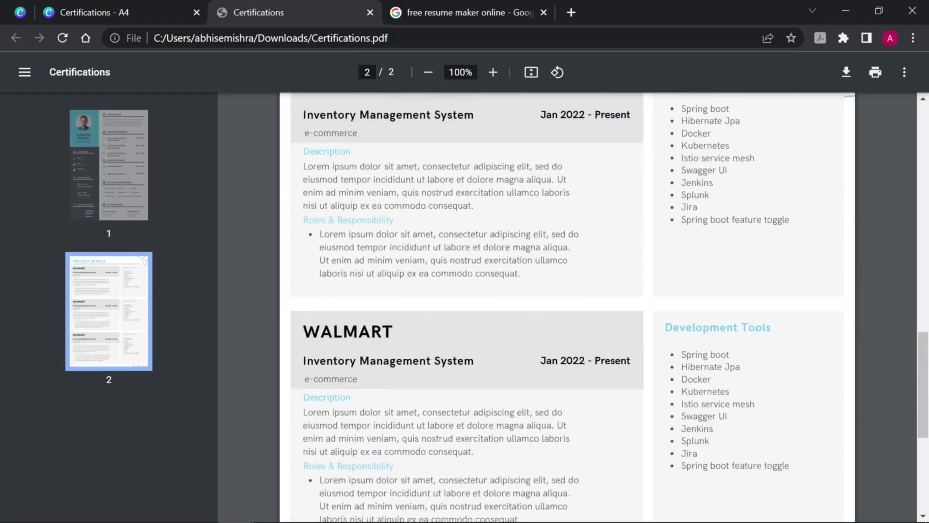
scroll(622, 302, up, 3)
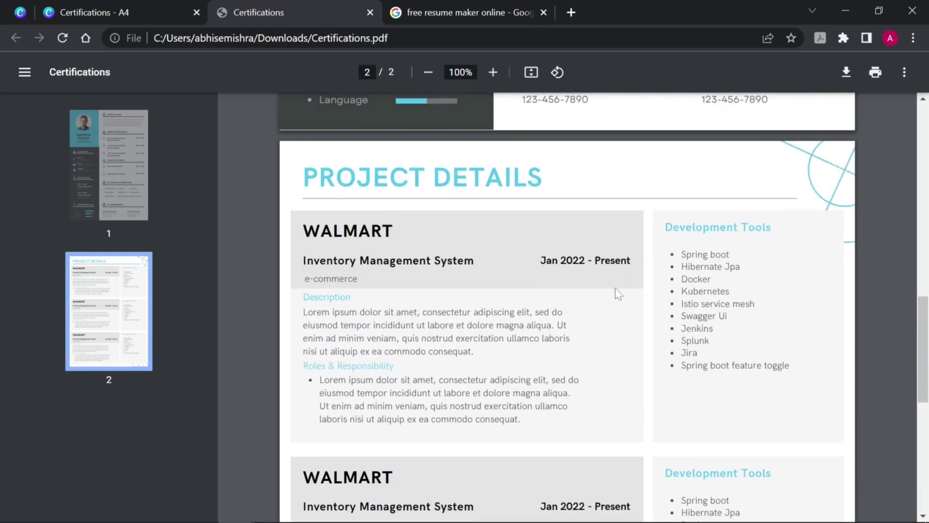
scroll(618, 293, up, 5)
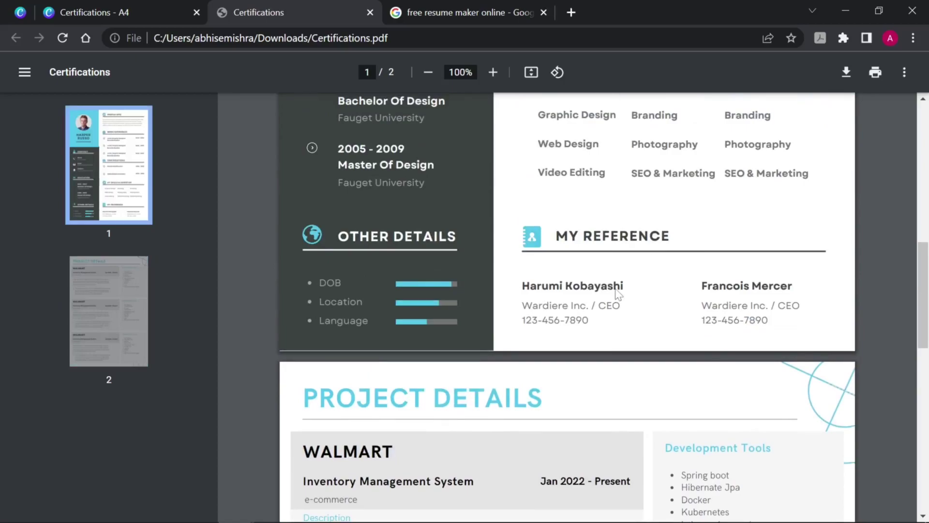
scroll(617, 292, up, 2)
scroll(616, 291, up, 2)
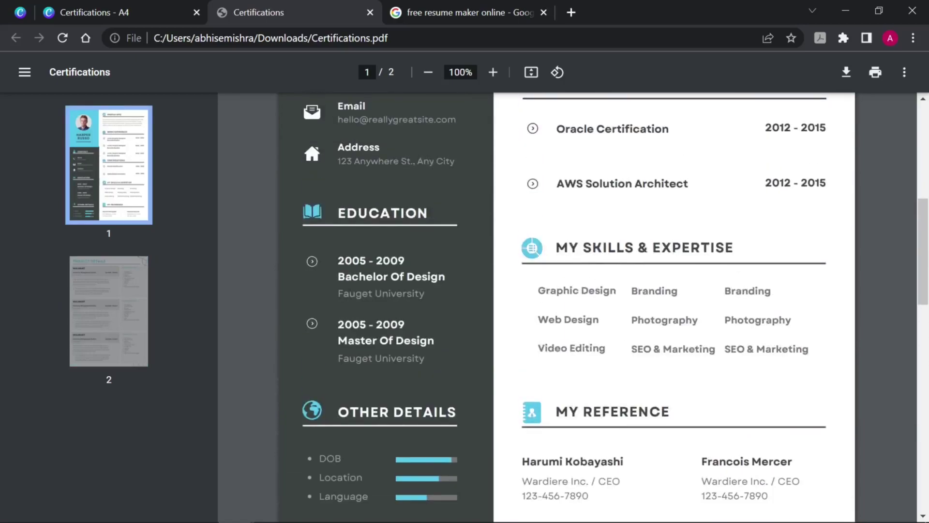
scroll(617, 292, up, 8)
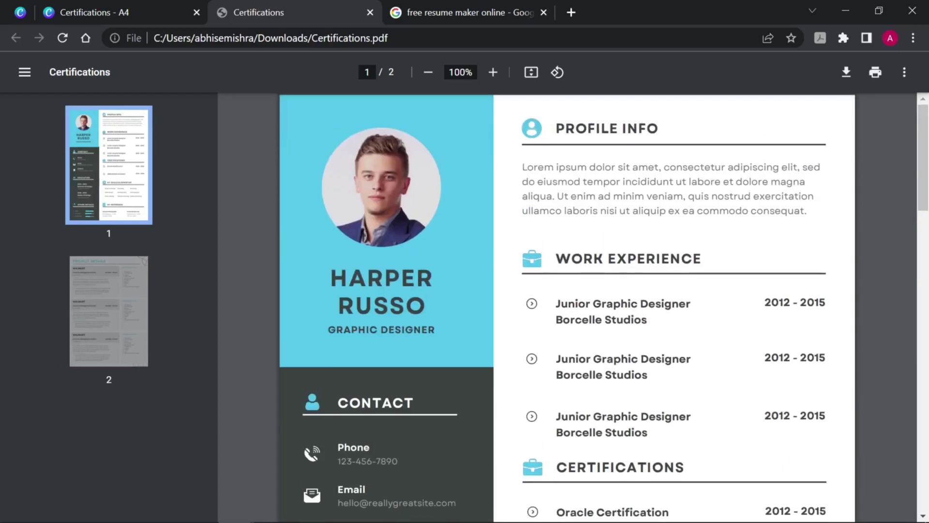